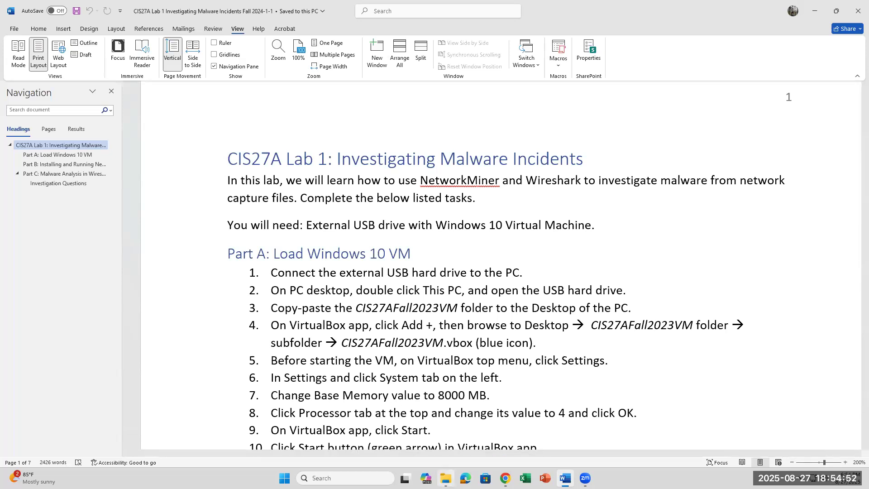
Step: Open the SP PHD U3 (D:) drive in File Explorer and select the CIS27AVMFall2023 folder
click(446, 477)
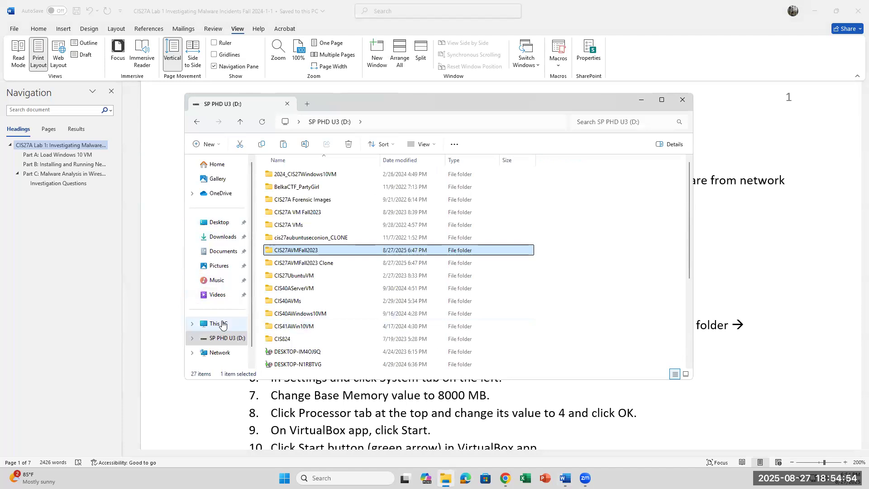
click(222, 324)
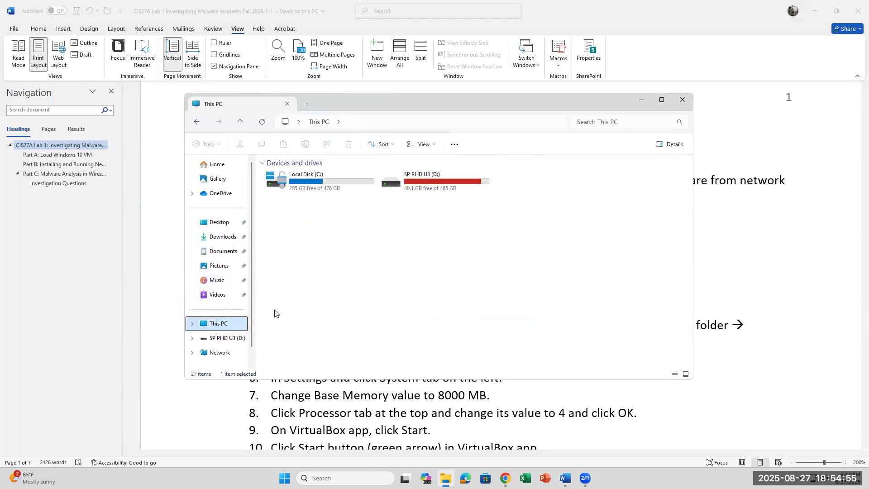
double_click(437, 190)
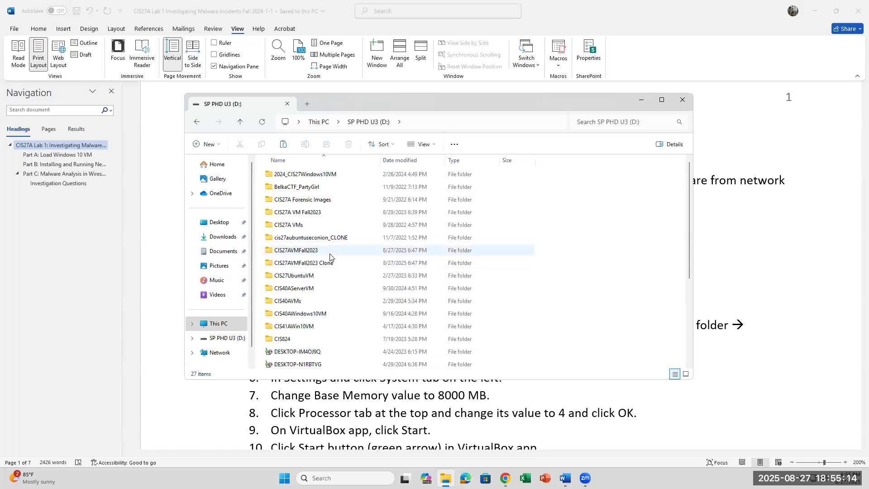
click(314, 252)
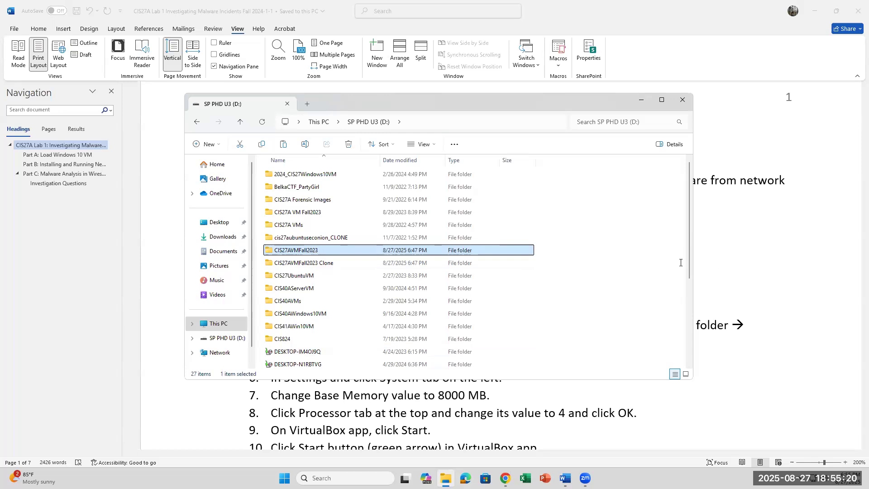
click(705, 263)
Step: Highlight 'CIS27AFall2023VM' in step 3 of the lab instructions in yellow
drag(355, 307, 461, 301)
click(38, 28)
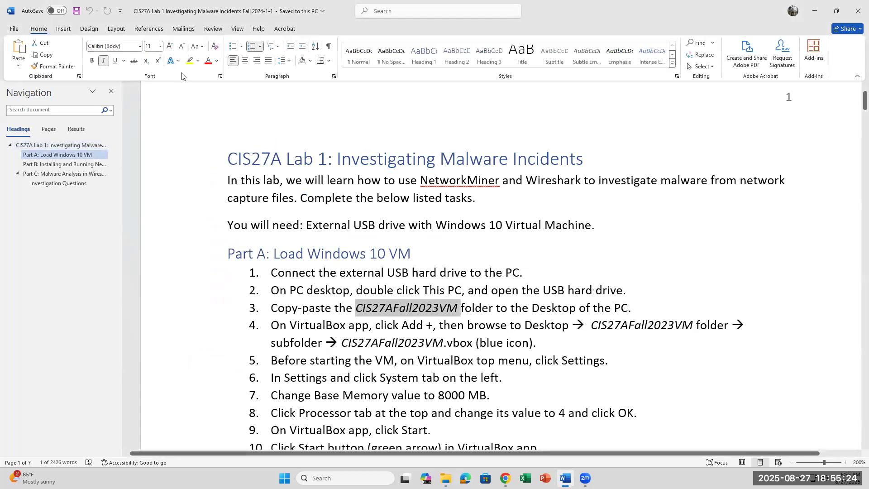
click(190, 61)
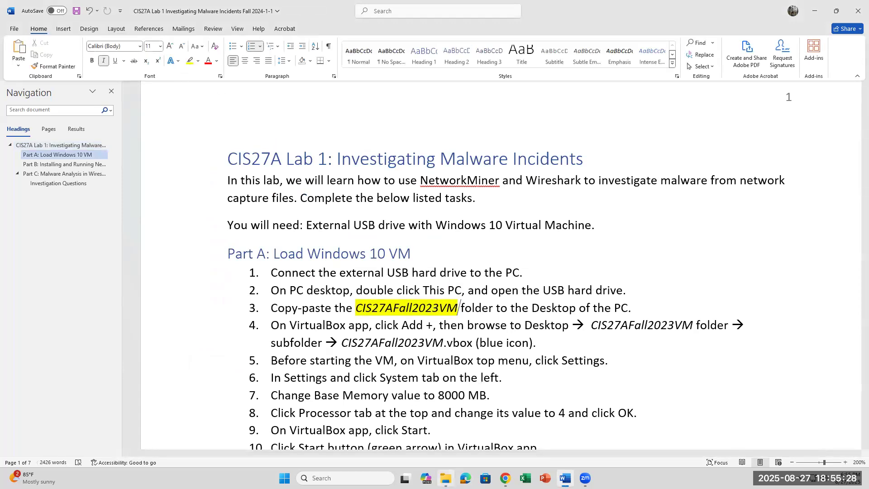
click(446, 478)
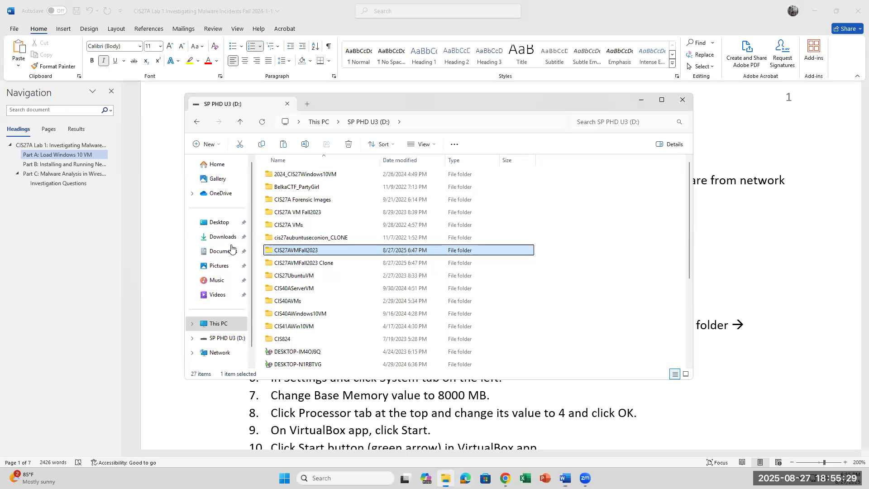
Step: On drive D:, check the CIS27AVMFall2023 folder's right-click options, reselect it, then return to Word
click(227, 324)
double_click(439, 178)
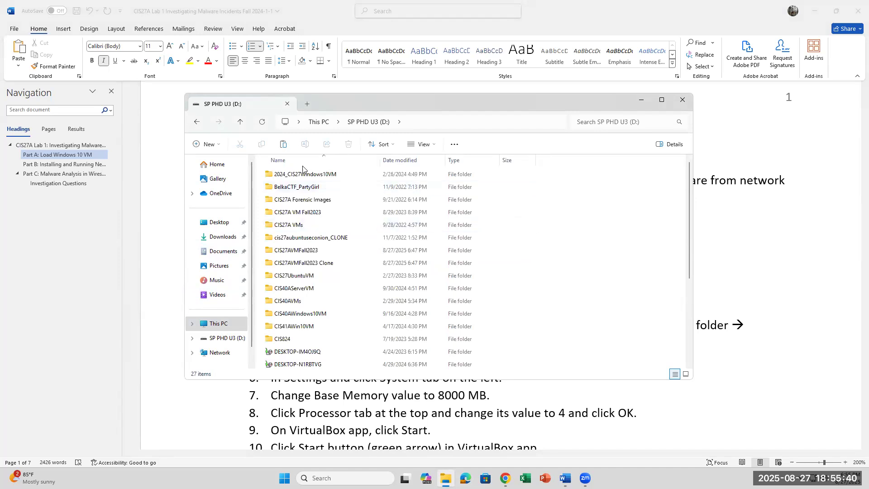
click(295, 254)
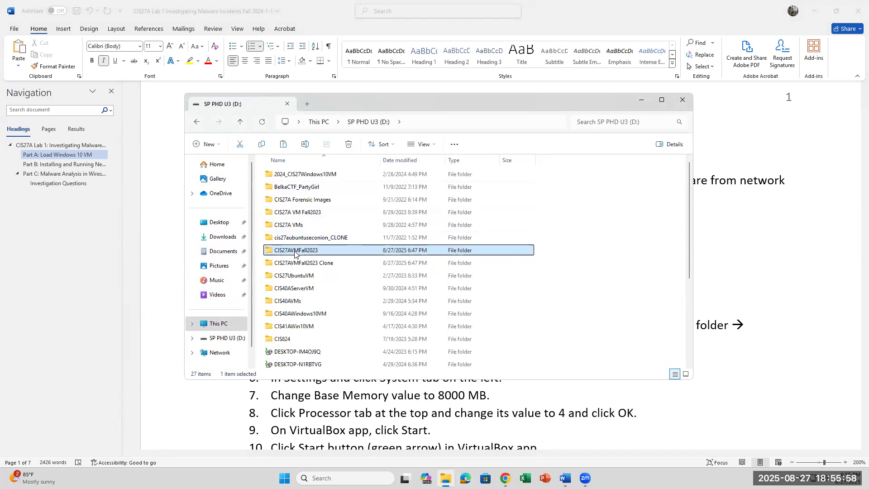
right_click(294, 254)
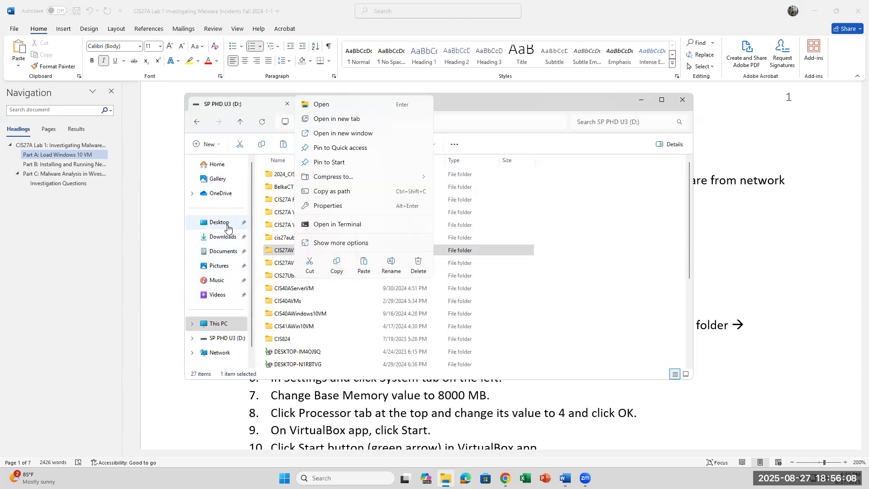
click(620, 235)
click(315, 254)
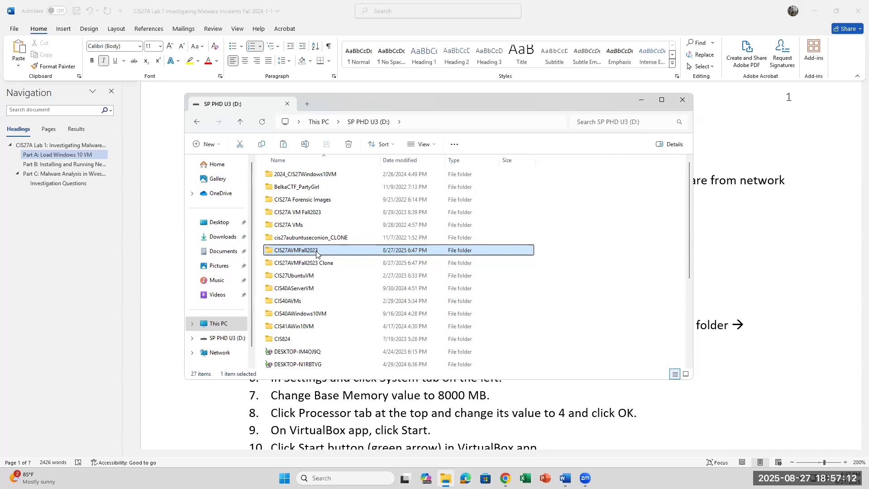
key(alt+Tab)
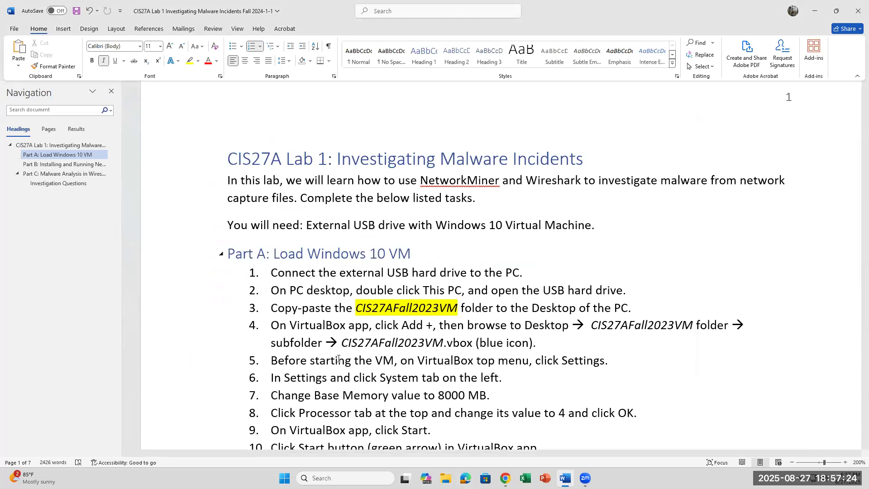
Step: Open the CIS27AVMFall2023 folder from the Desktop to show its .vbox file and disk image
click(446, 477)
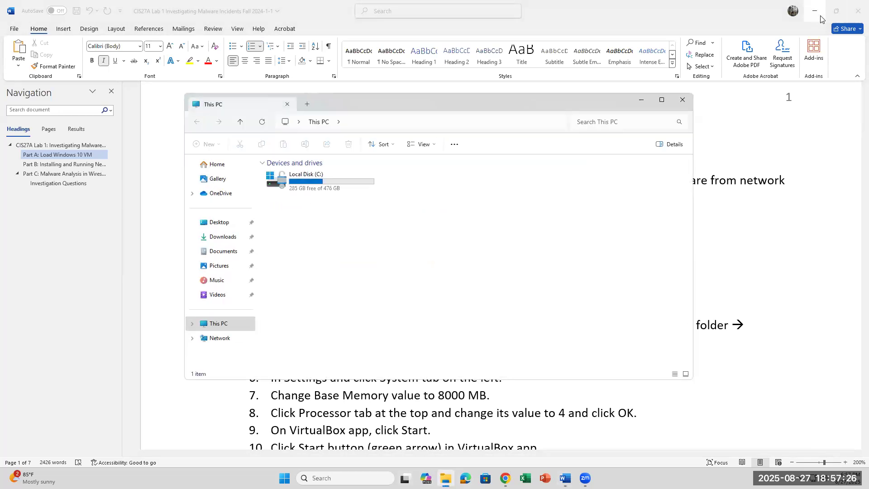
click(225, 222)
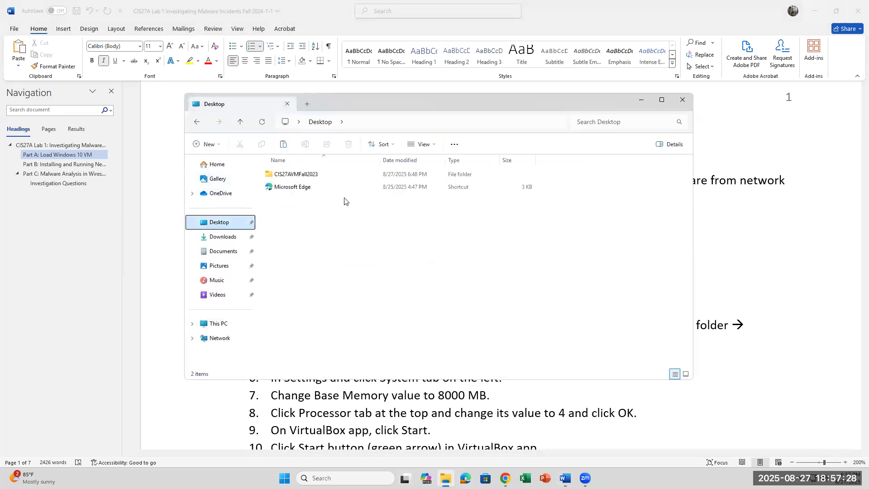
click(309, 178)
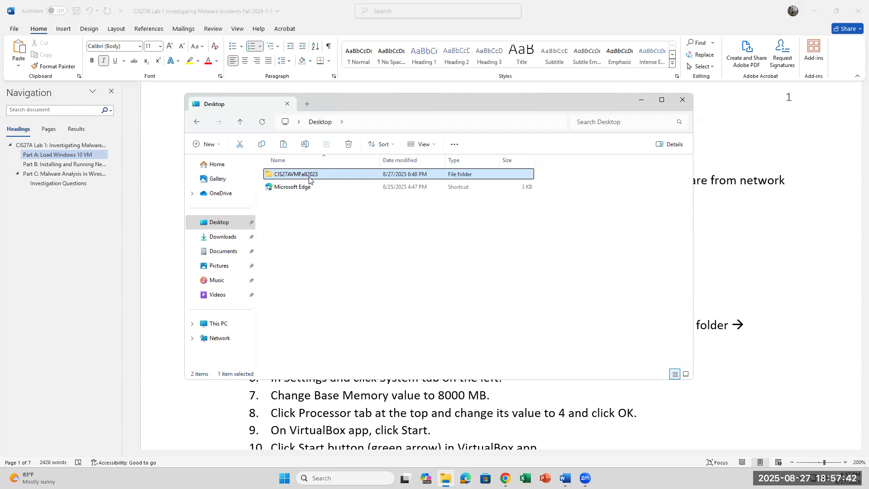
click(339, 212)
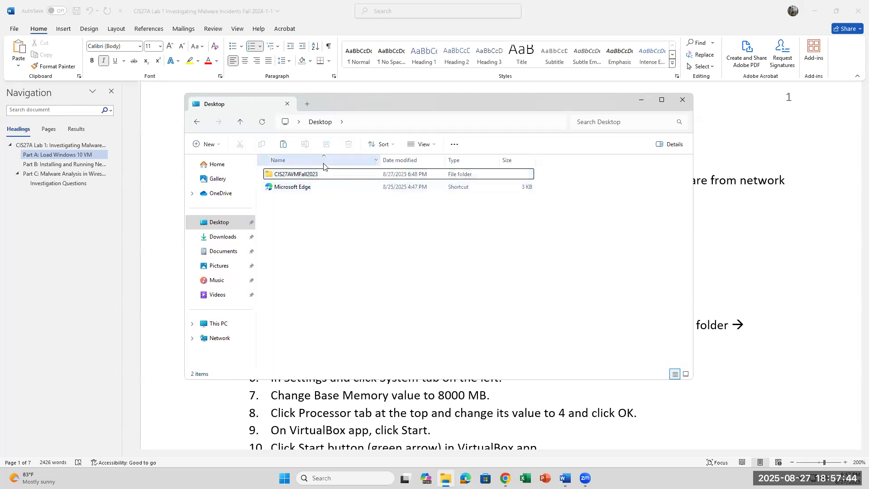
click(312, 176)
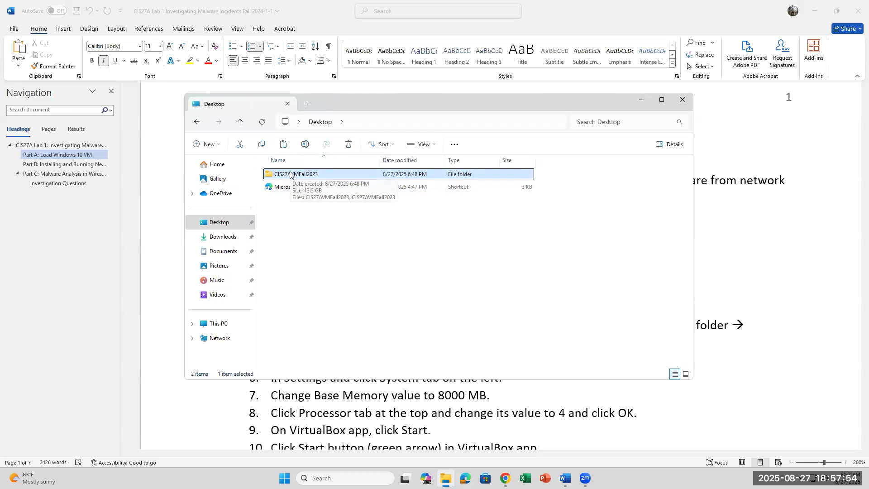
double_click(290, 174)
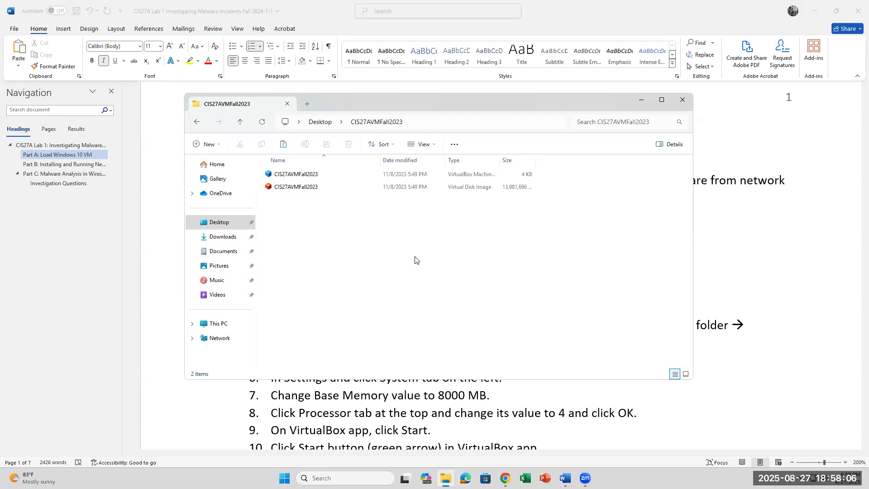
Step: Open the CIS27AVMFall2023 .vbox machine file in VirtualBox Manager
click(302, 176)
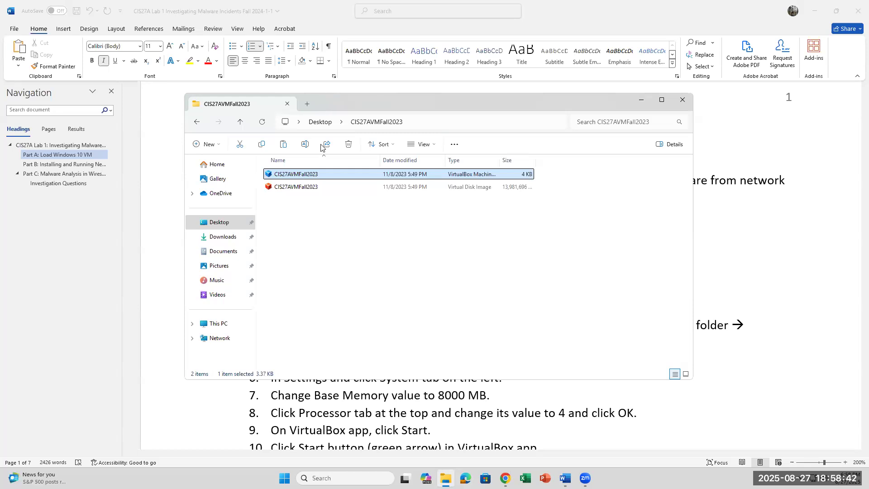
double_click(309, 176)
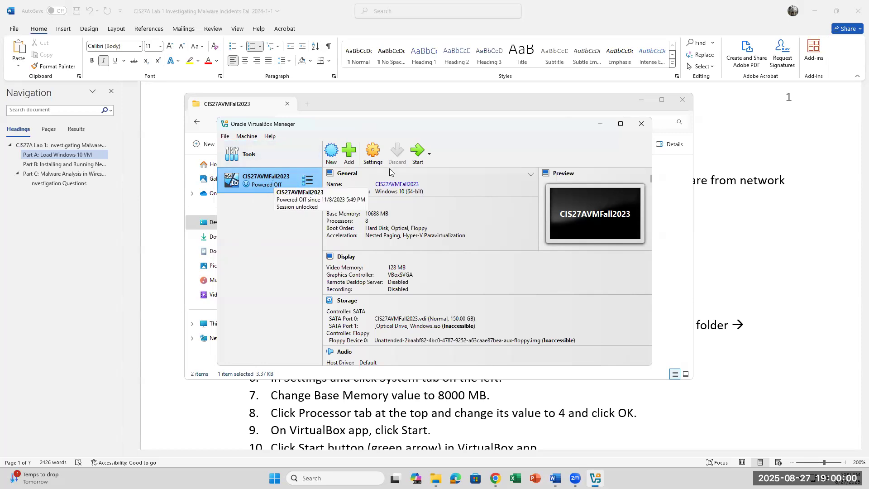
click(374, 154)
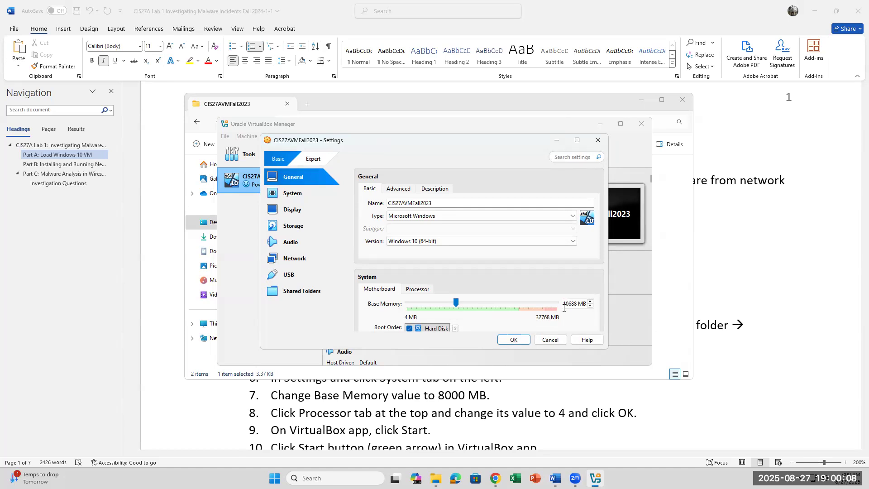
triple_click(578, 303)
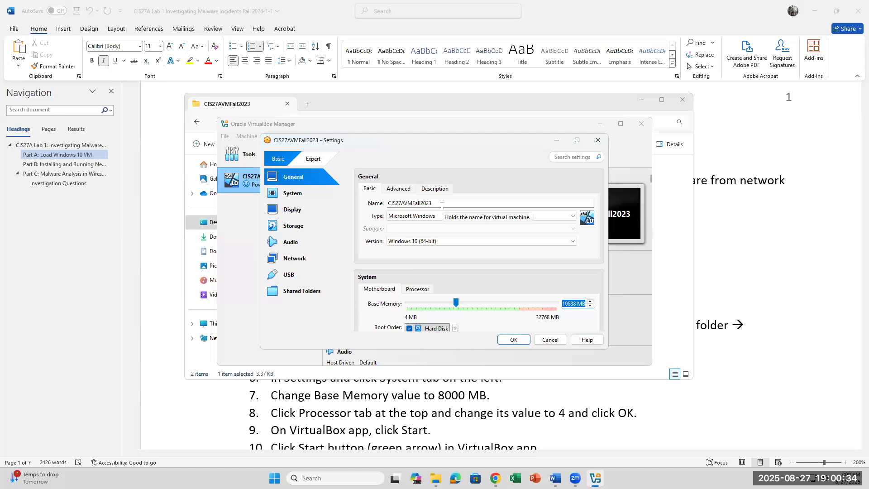
mouse_move(436, 478)
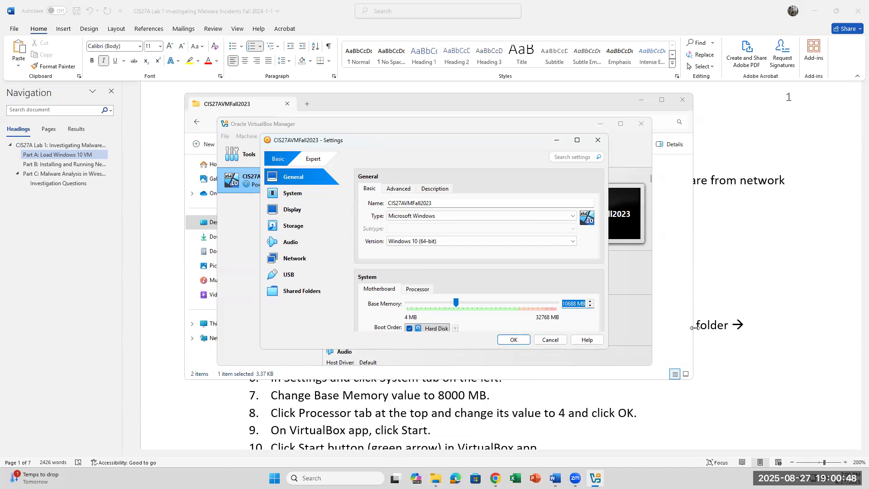
click(596, 140)
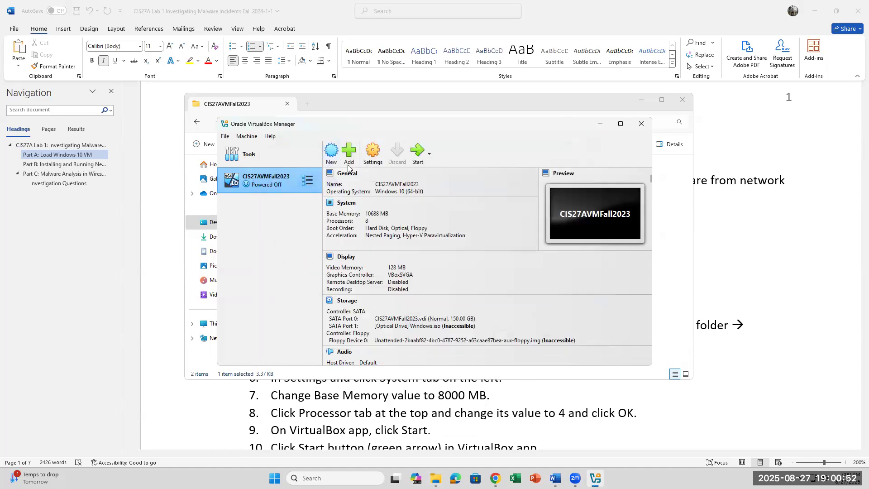
click(375, 154)
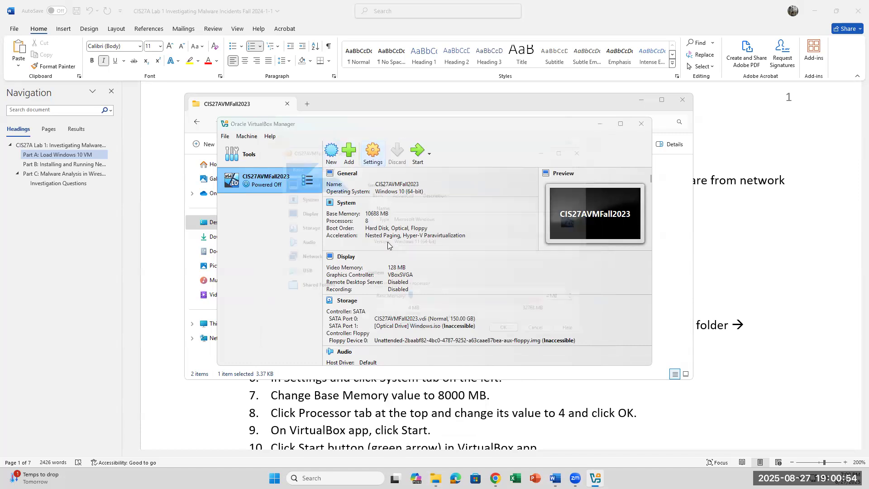
Step: Change the VM's base memory from 10688 MB to 8000 MB and save it
drag(577, 303, 564, 303)
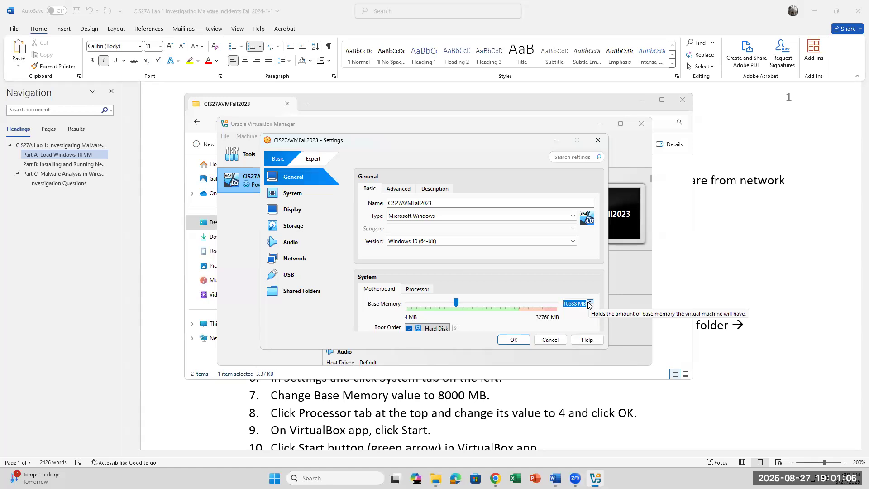
text(8000)
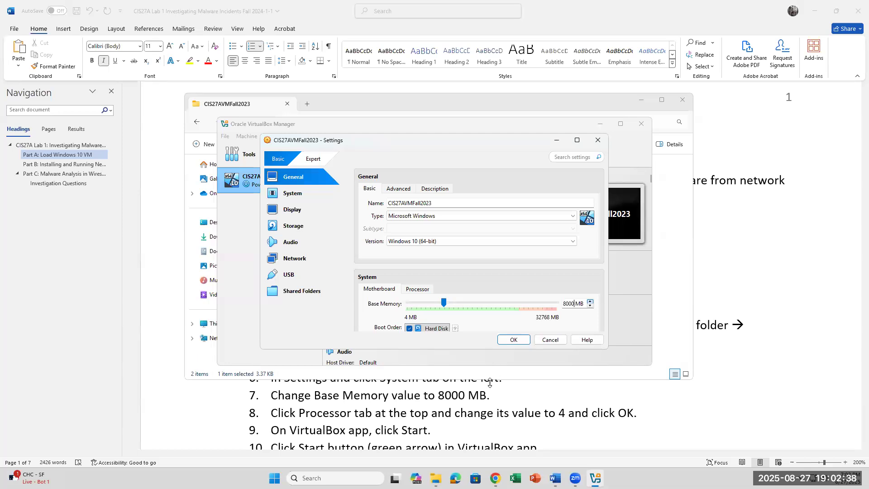
click(520, 340)
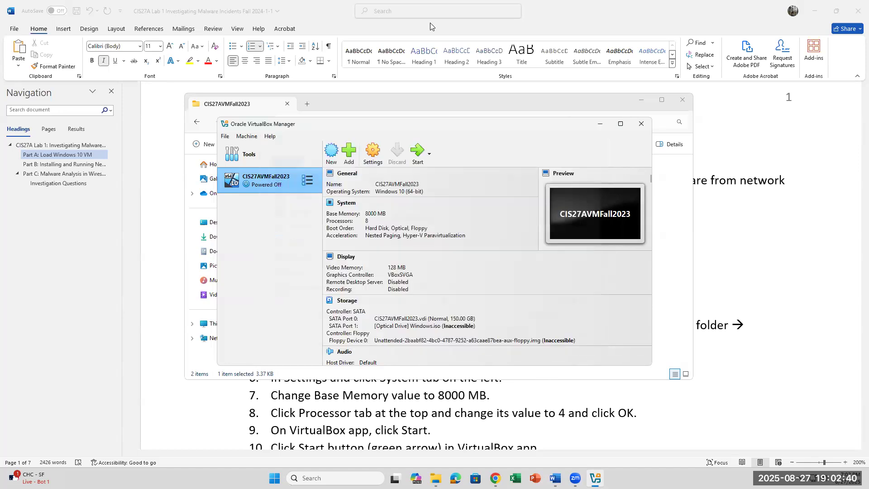
Step: Bring the VM folder window forward and view the .vbox-prev backup file's options
click(629, 99)
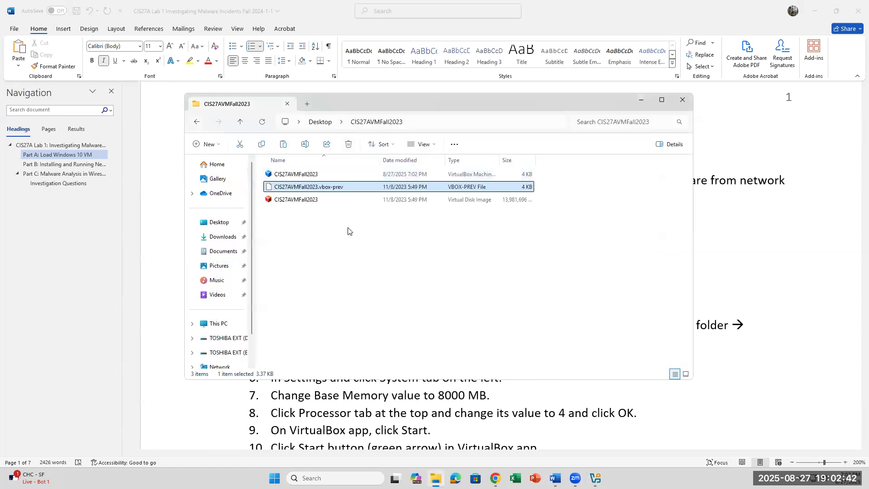
right_click(338, 189)
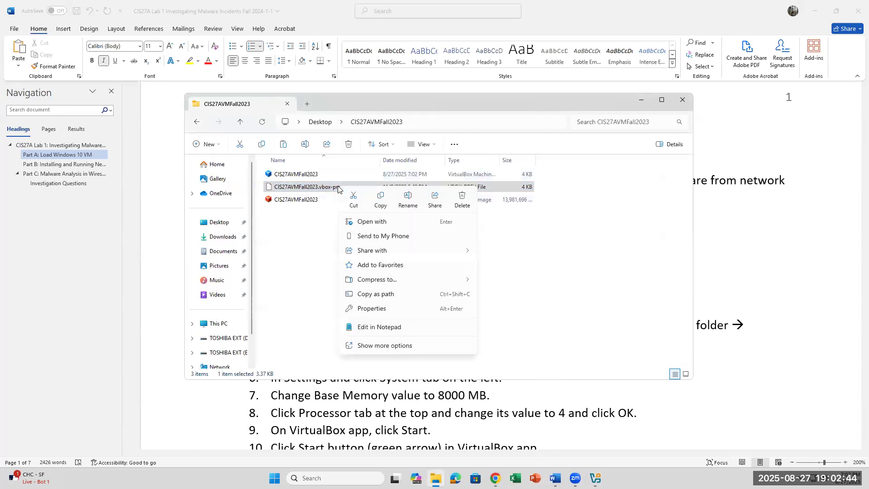
mouse_move(596, 478)
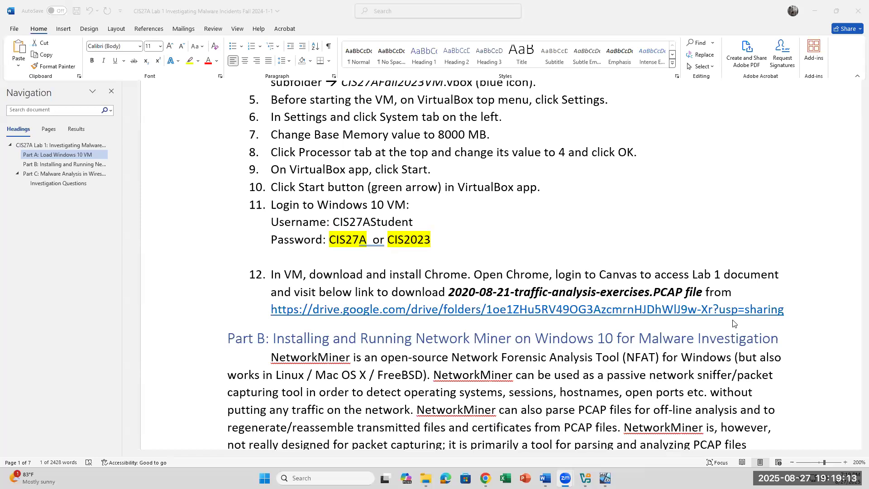
Step: Check the Windows 10 VM login credentials listed in step 11 of the instructions
drag(436, 238, 385, 228)
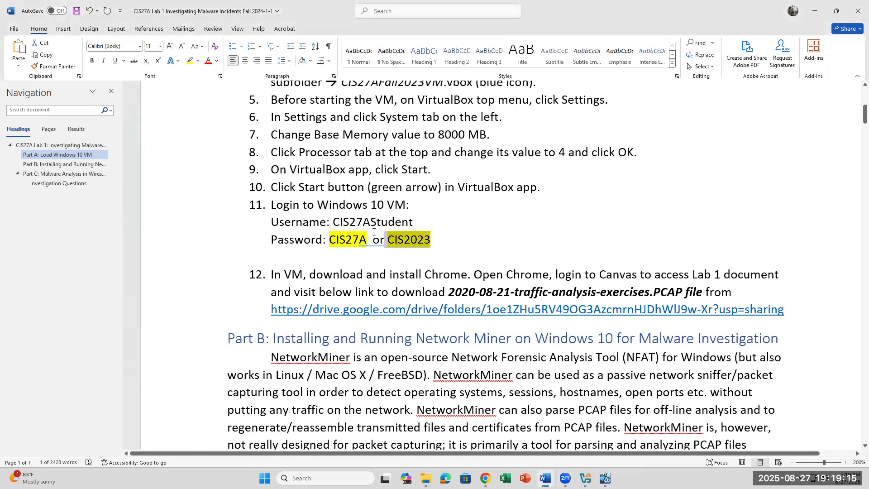
click(371, 237)
click(482, 224)
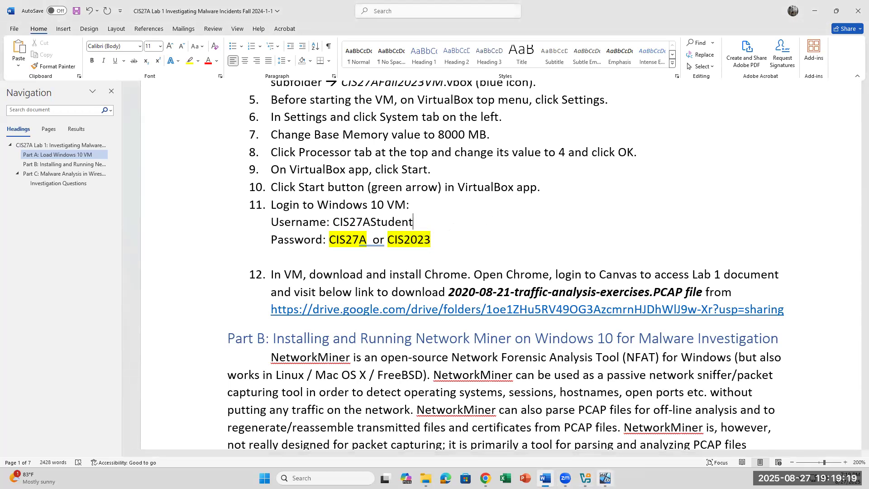
click(605, 478)
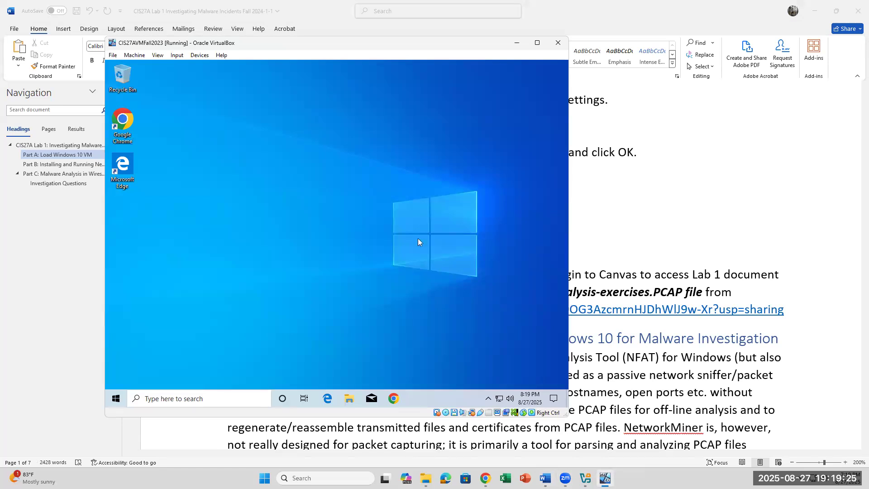
Step: Toggle mouse integration from the running VM's Input menu
click(720, 366)
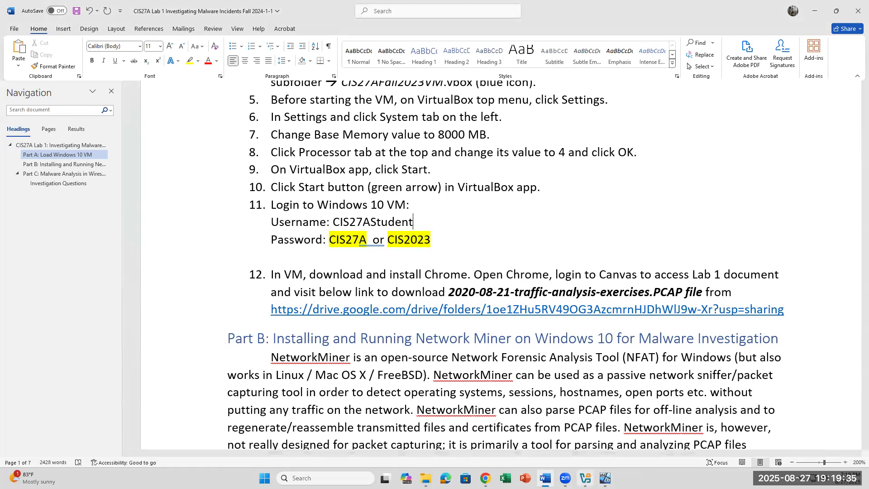
click(606, 478)
click(200, 55)
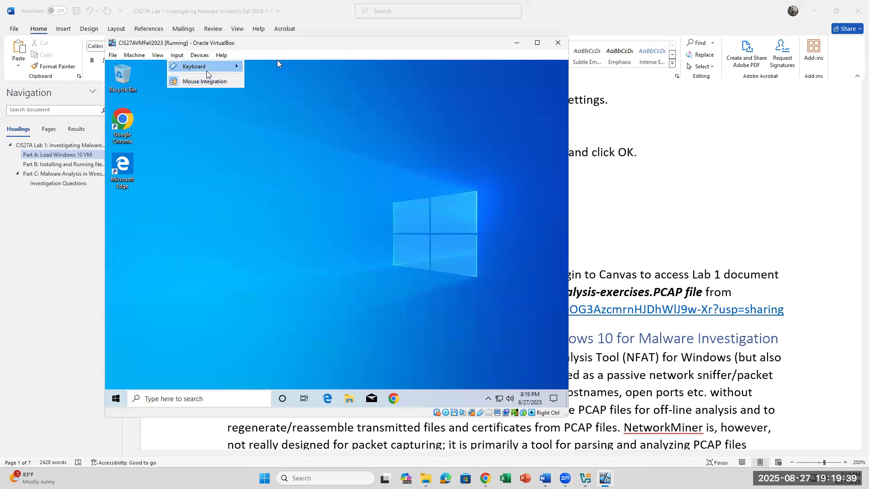
mouse_move(207, 73)
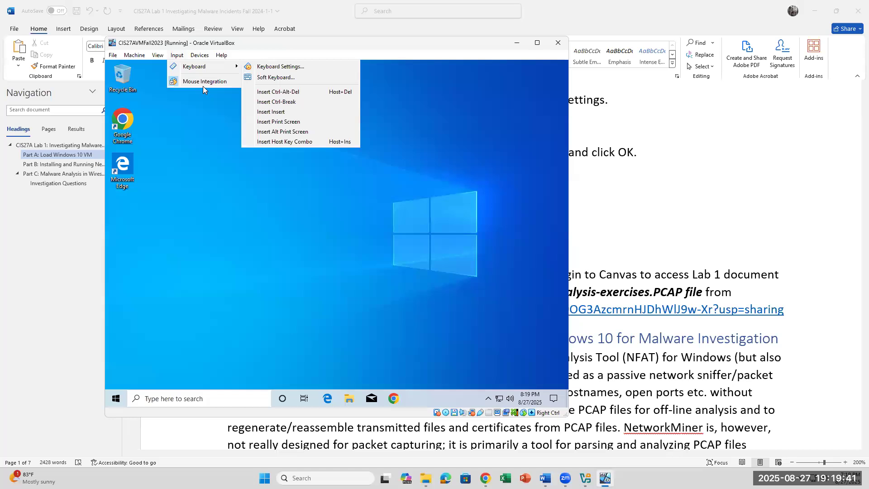
click(205, 85)
Step: Set the VM's Shared Clipboard to Bidirectional and dismiss the mouse-capture notice
click(179, 55)
mouse_move(197, 58)
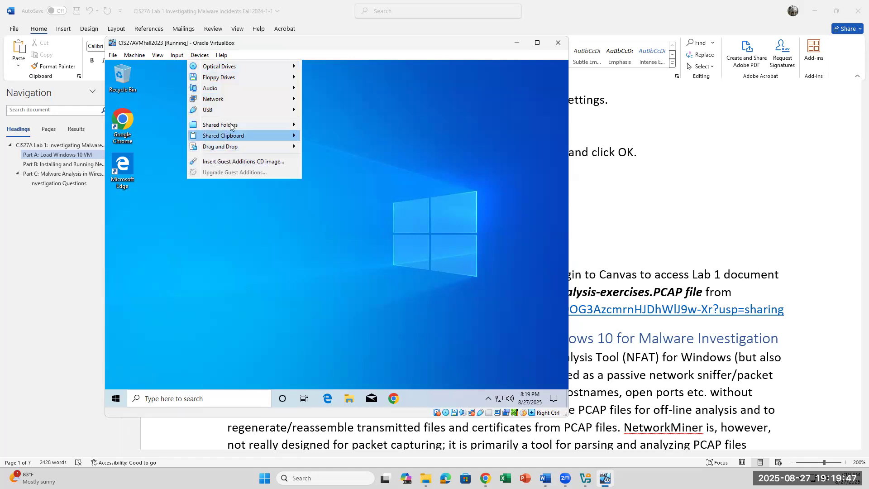
mouse_move(234, 135)
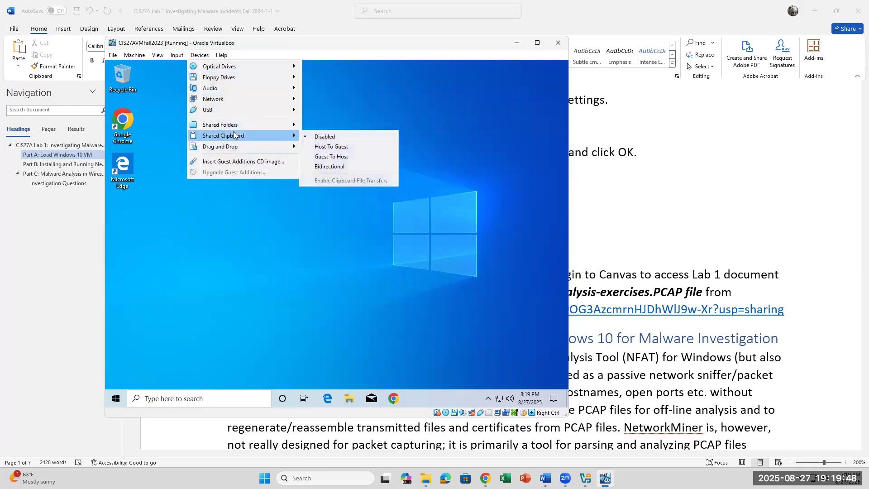
click(334, 167)
click(276, 60)
click(598, 471)
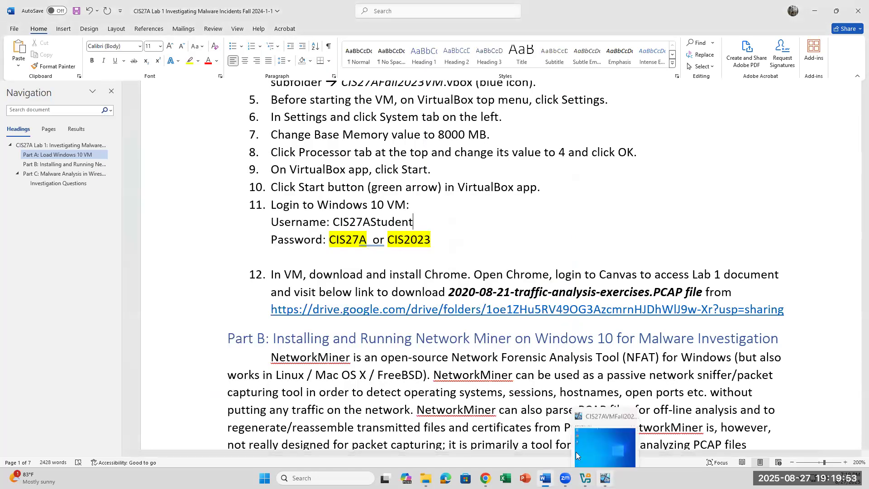
click(597, 470)
click(358, 293)
Step: Capture mouse and keyboard in the VM and launch Chrome to its Welcome page
click(762, 254)
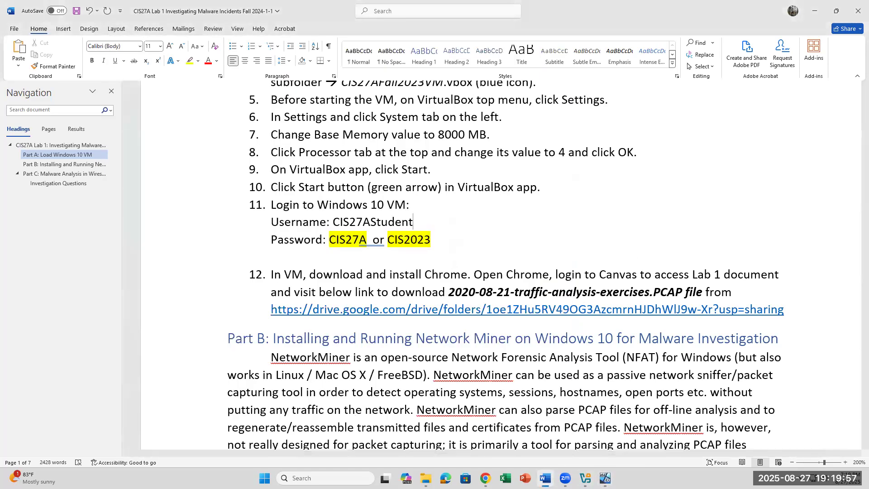
key(alt+Tab)
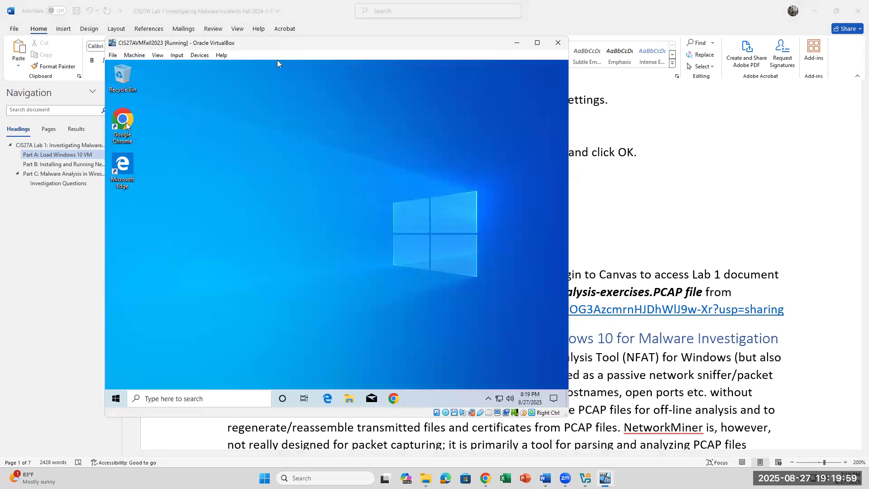
click(278, 62)
click(327, 292)
double_click(122, 115)
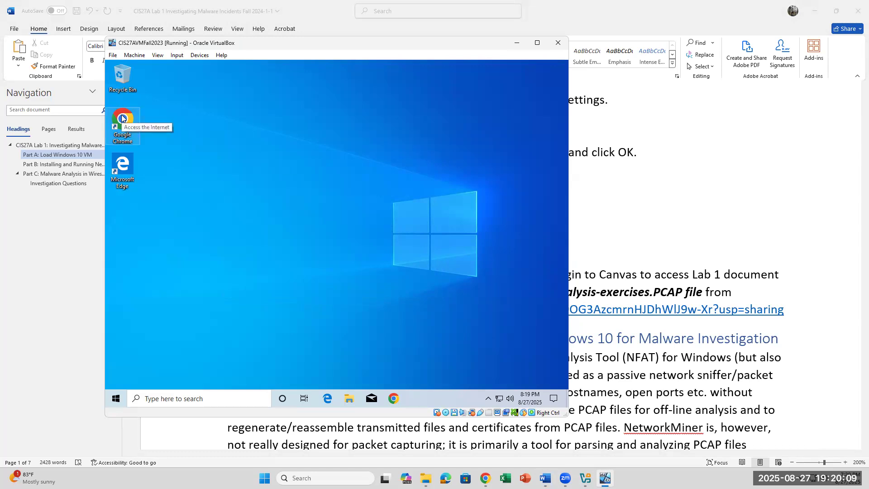
double_click(122, 118)
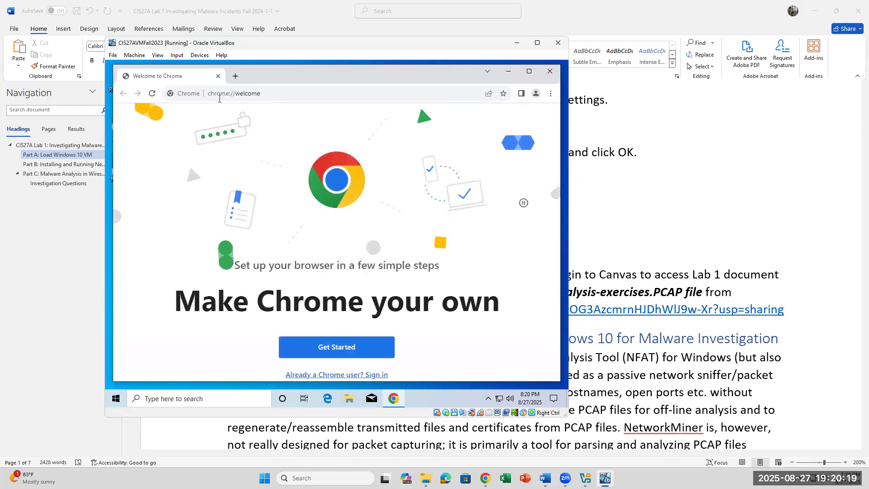
Step: Search Google for 'outlook' and open the Microsoft Outlook result
click(242, 97)
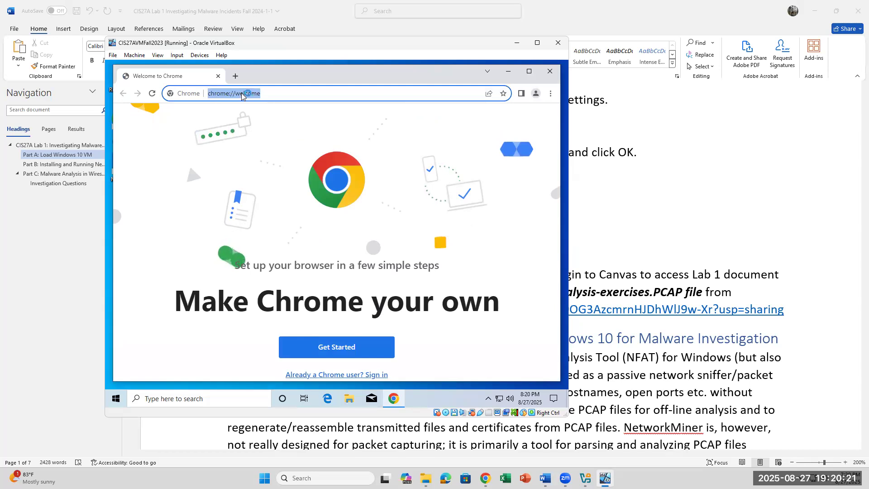
text(OUTLLOK)
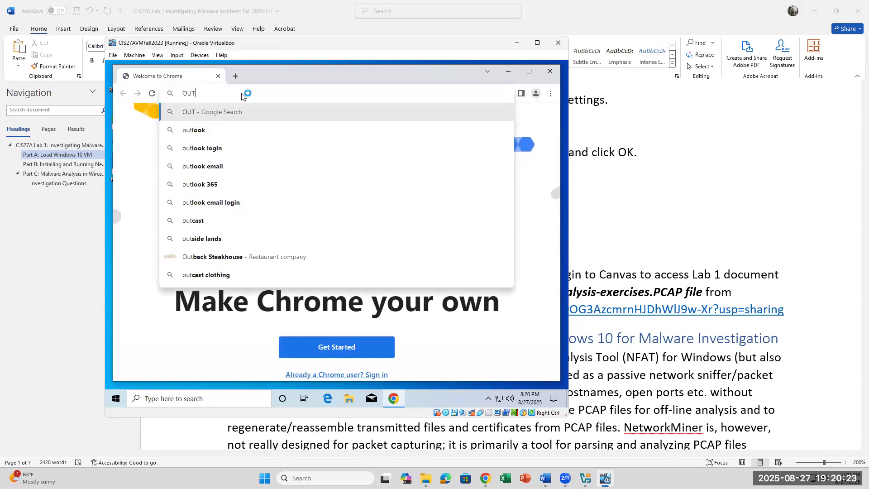
key(BackSpace)
key(BackSpace)
key(BackSpace)
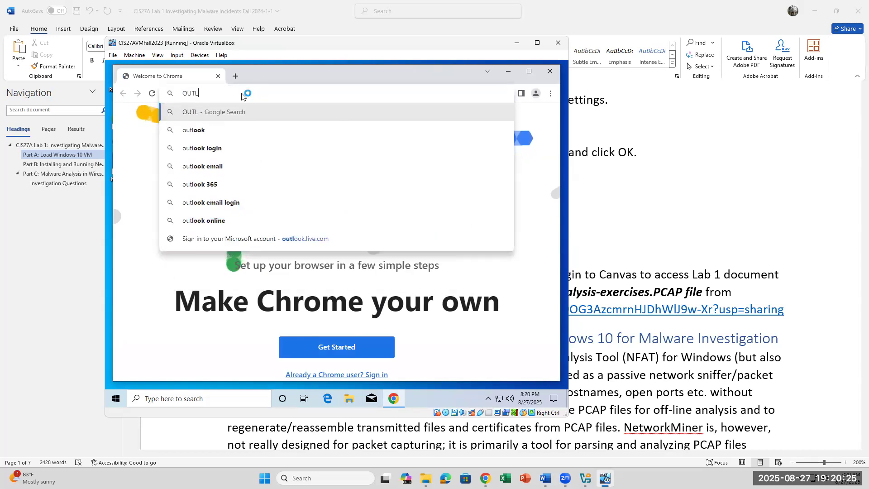
text(IOO)
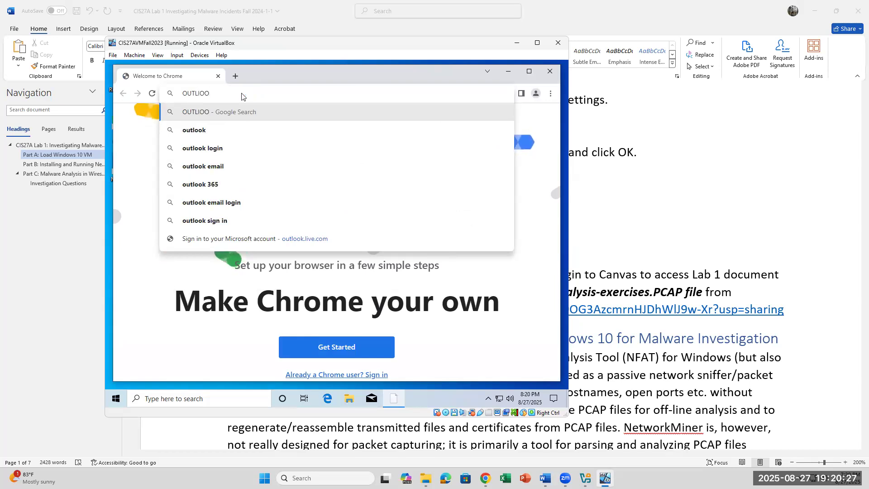
key(BackSpace)
key(BackSpace)
key(BackSpace)
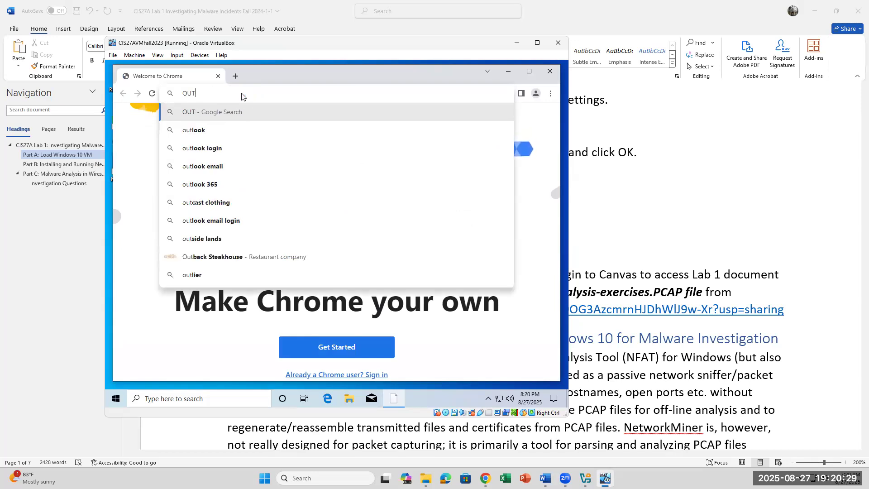
text(O)
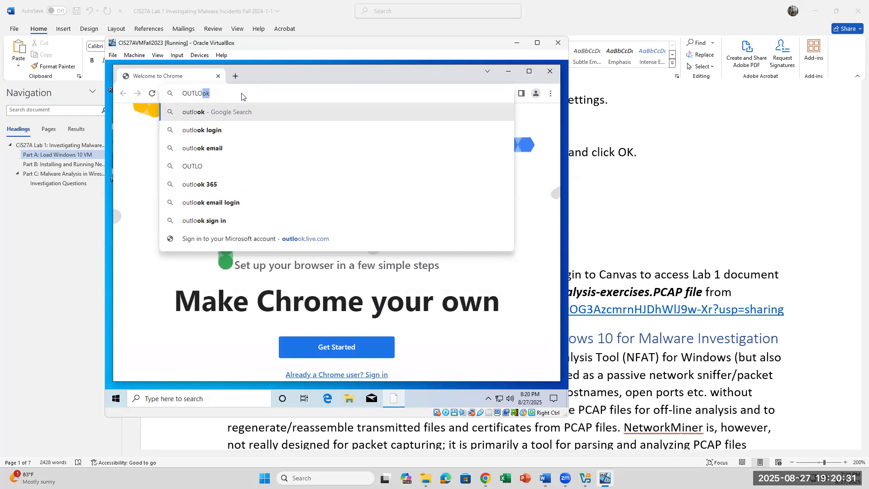
text(OK)
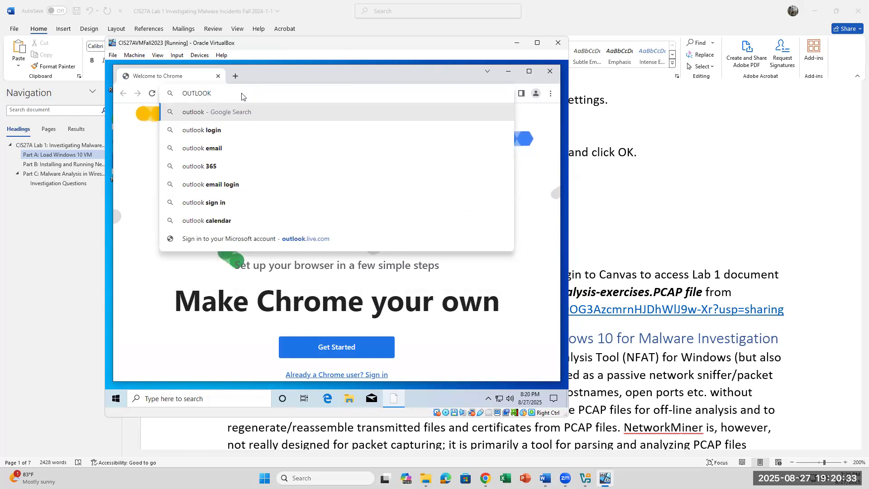
key(Return)
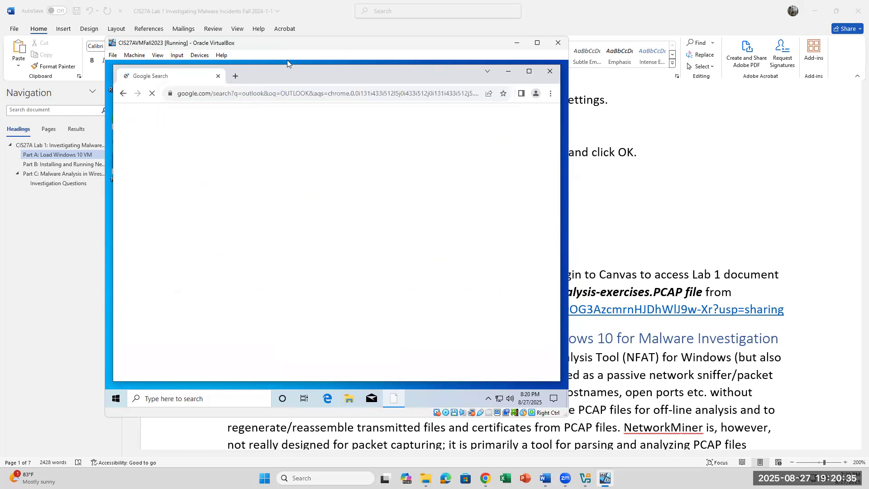
click(137, 205)
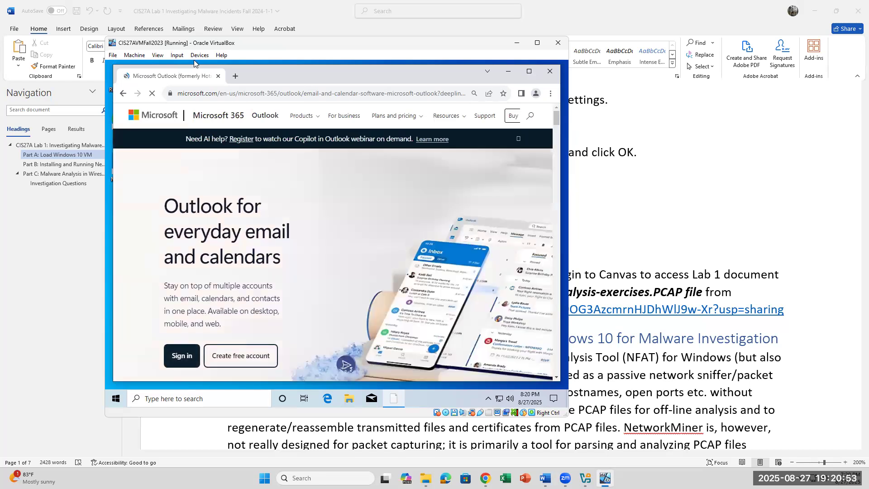
key(ctrl+alt+Delete)
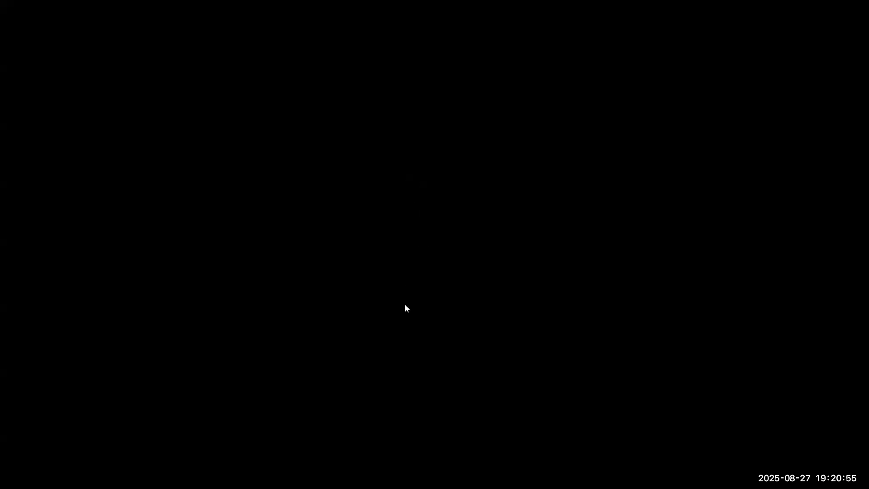
Step: Set the VM's shared clipboard to bidirectional and let the VM capture mouse and keyboard
click(196, 55)
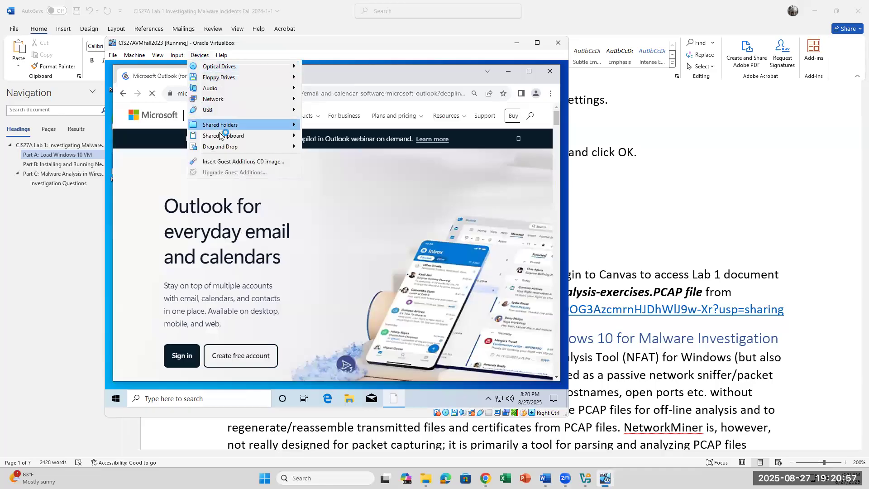
mouse_move(239, 139)
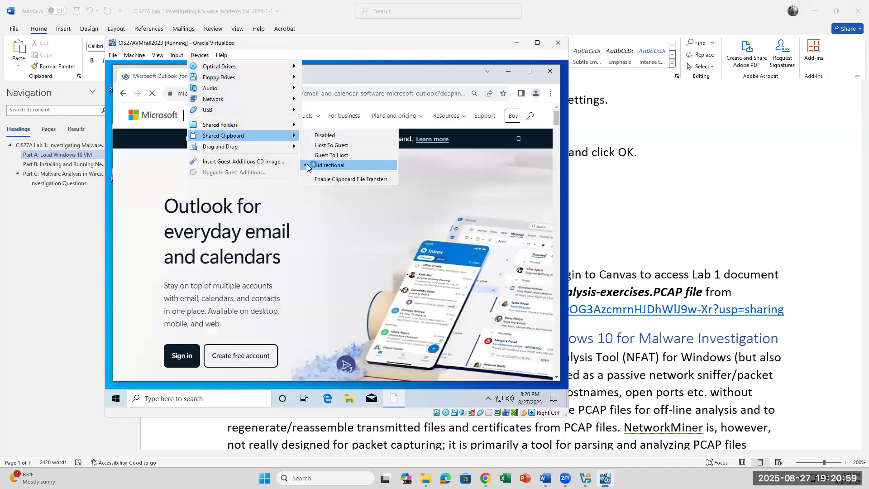
click(333, 165)
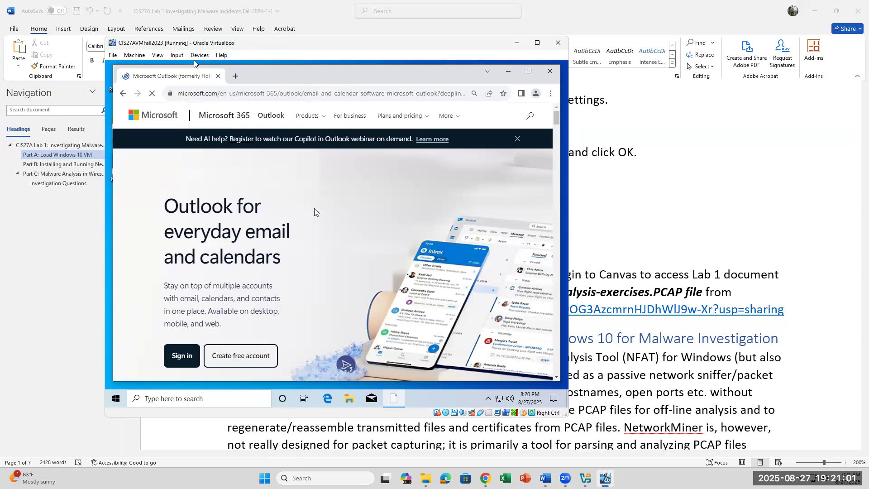
click(319, 253)
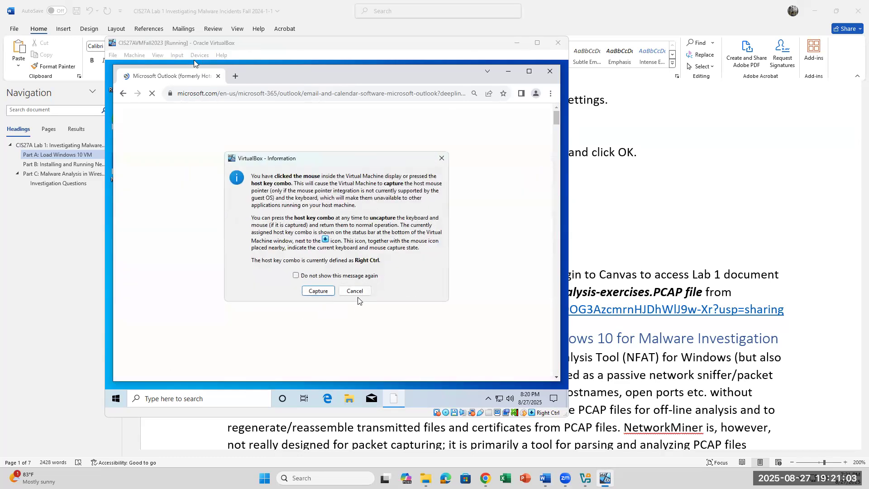
click(317, 291)
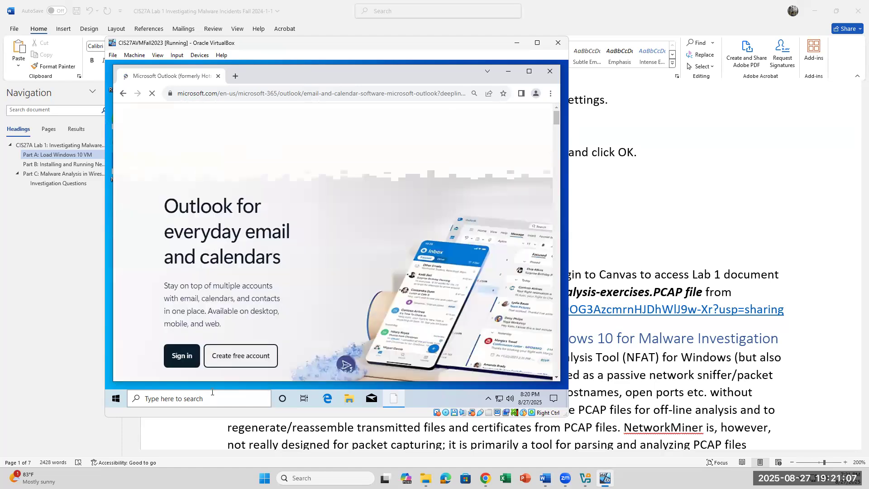
Step: Open the Microsoft sign-in page and submit the school e-mail address
click(173, 359)
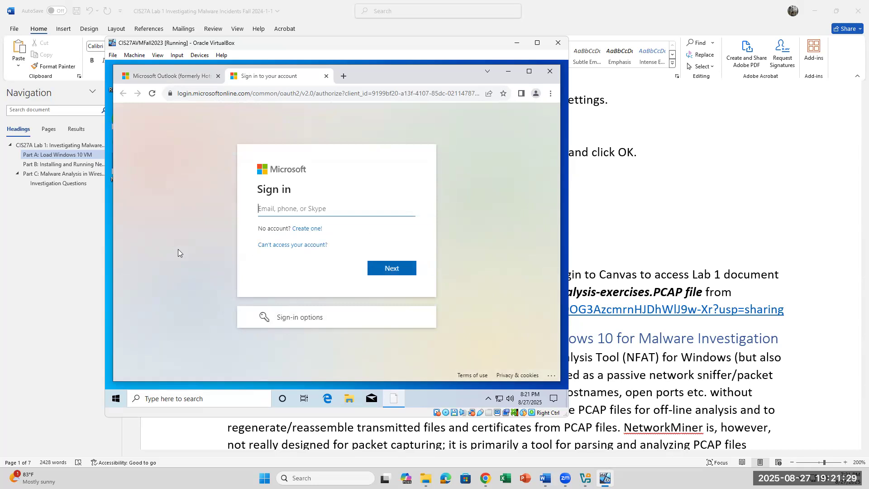
text(k)
key(BackSpace)
key(Return)
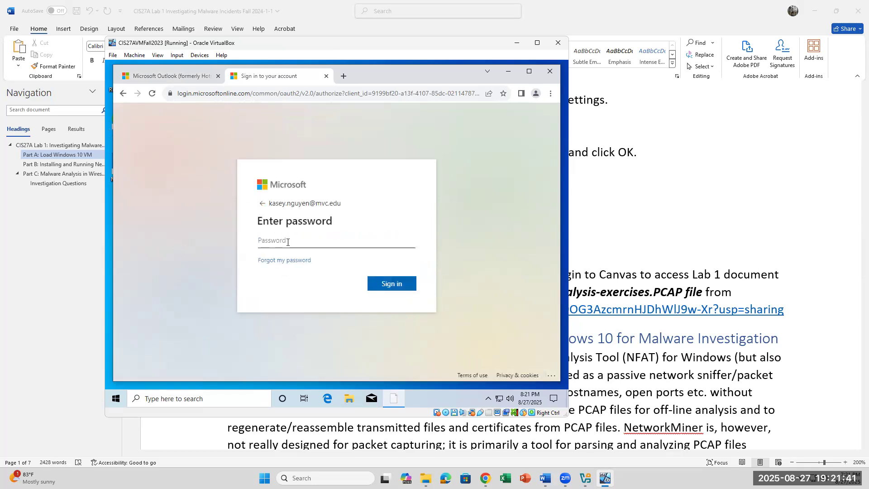
Step: Enter the account password, decline saving it in Chrome, and stay signed in
text(•)
key(Return)
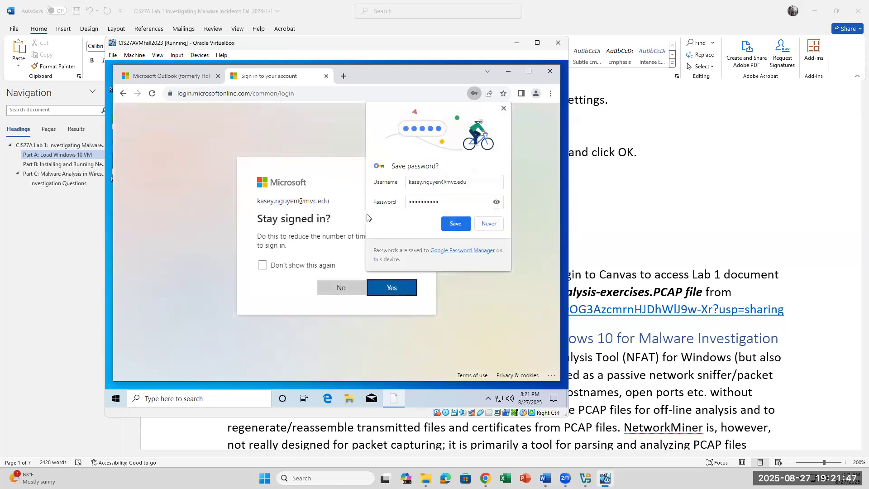
click(486, 224)
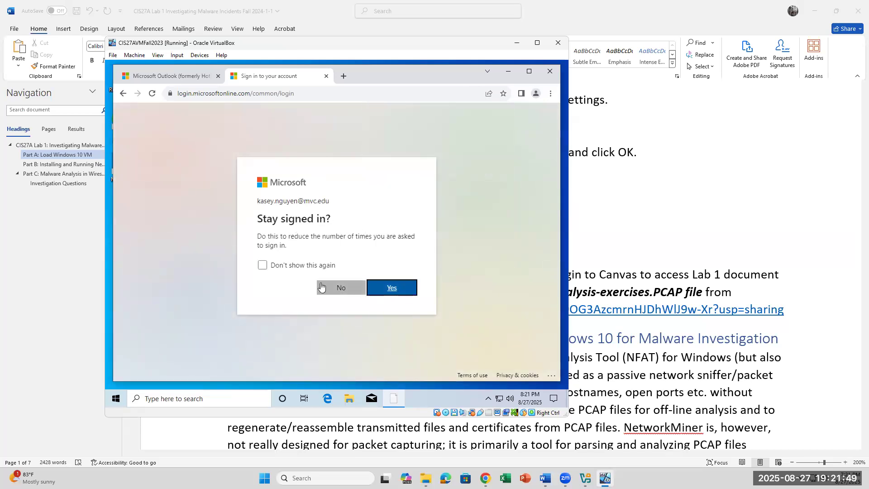
click(387, 289)
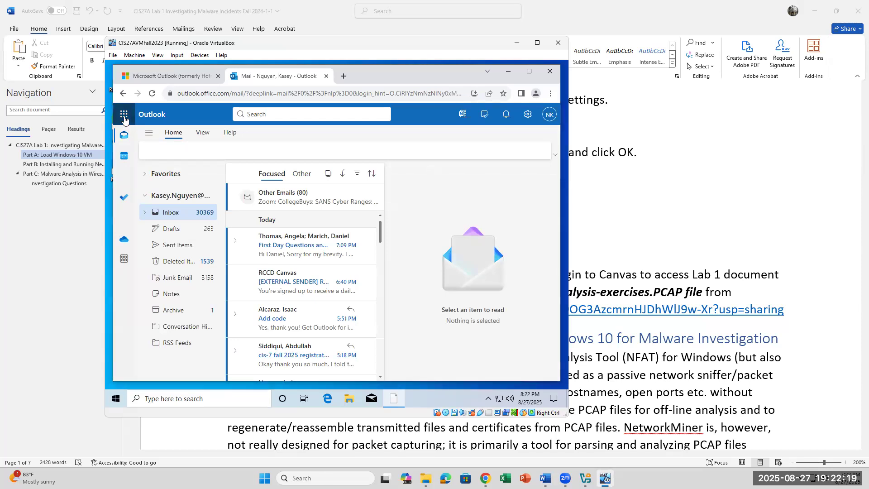
Step: Allow the site's permission request and launch Canvas from the Microsoft 365 apps in a new tab
click(252, 145)
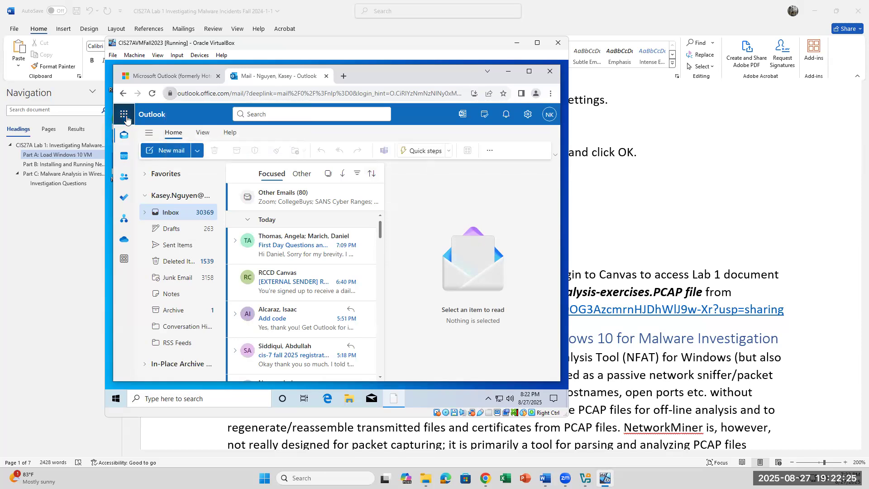
click(125, 117)
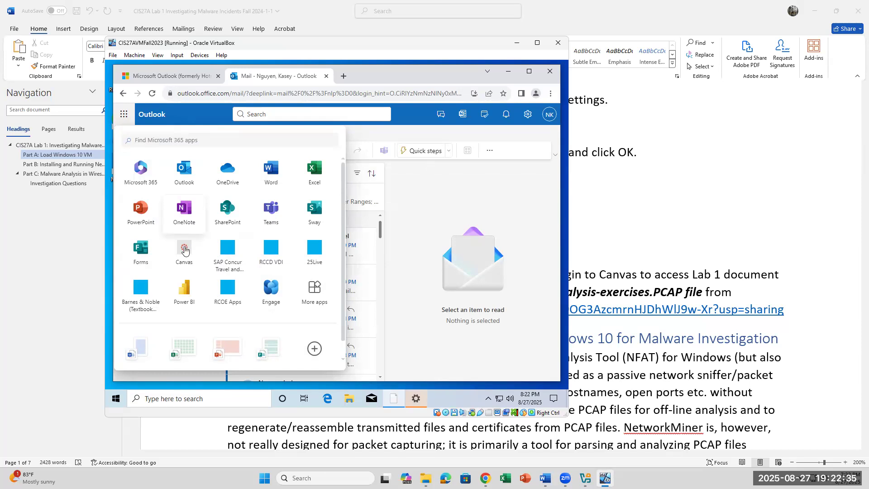
key(Escape)
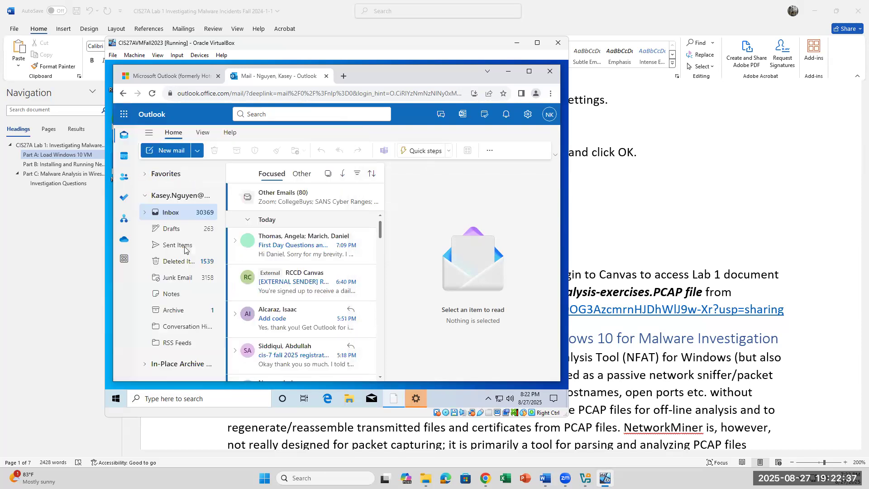
click(180, 245)
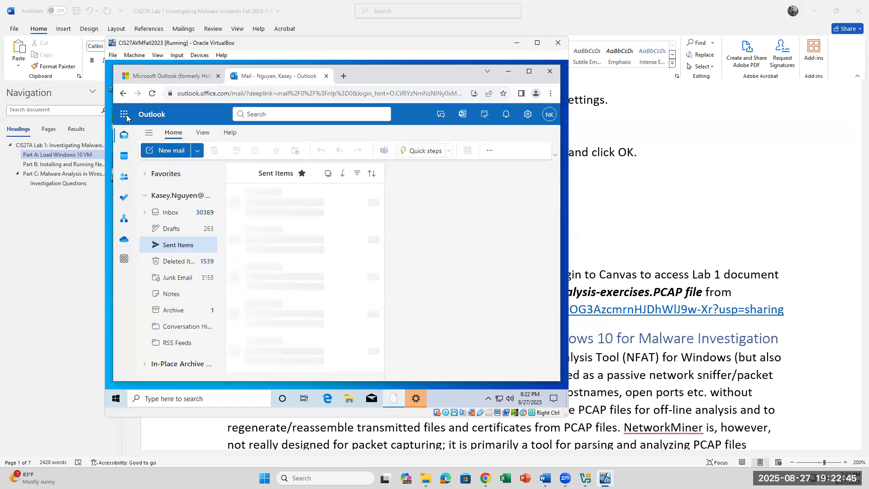
click(126, 116)
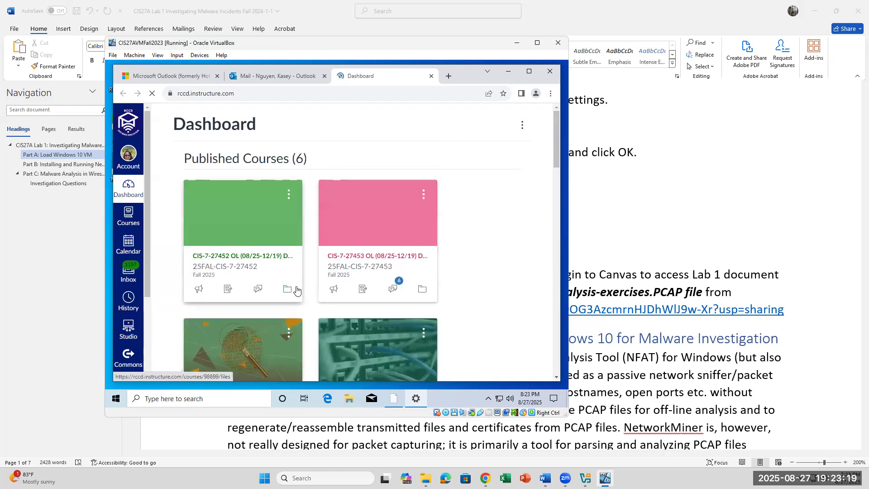
Step: Open the Lab 1 NetworkMiner assignment under Unit 1 and scroll down to its instructions document preview
scroll(294, 291, down, 3)
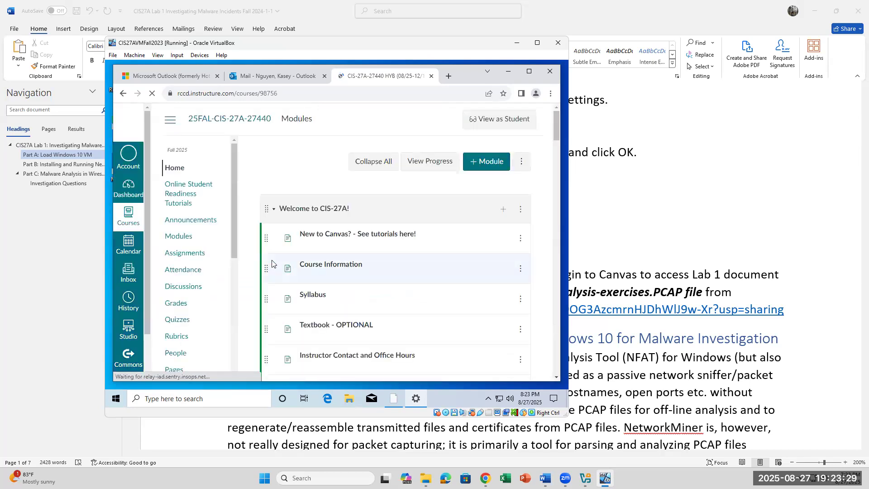
scroll(358, 274, down, 1)
scroll(359, 274, down, 8)
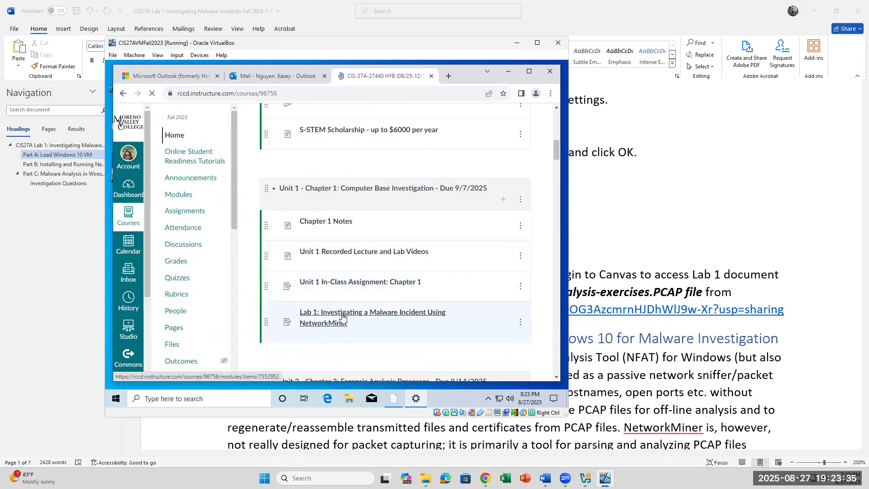
click(343, 318)
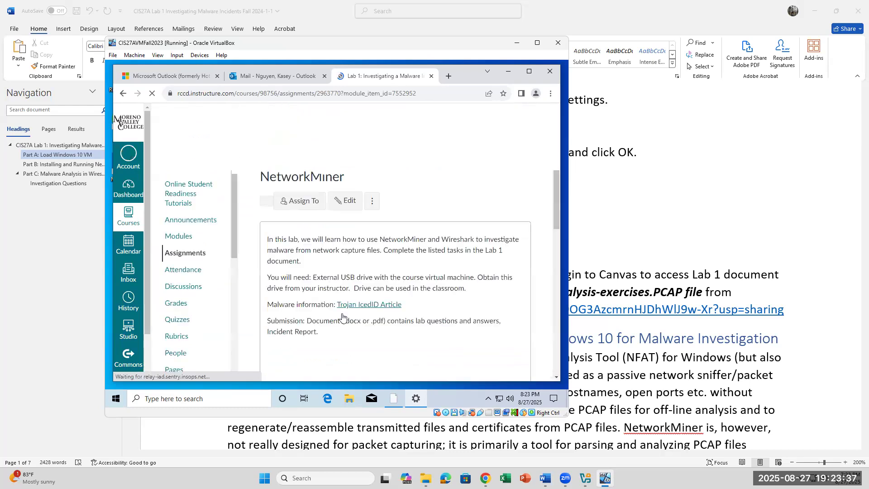
scroll(382, 299, down, 1)
scroll(381, 299, down, 3)
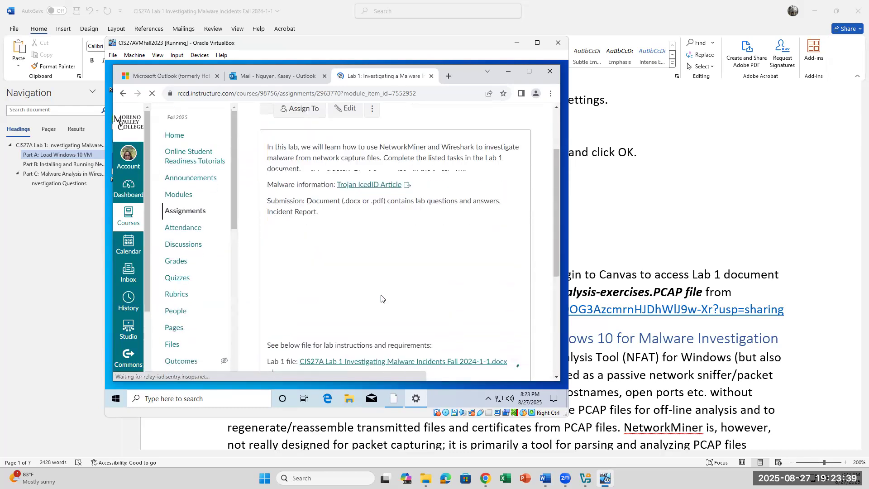
scroll(381, 299, down, 2)
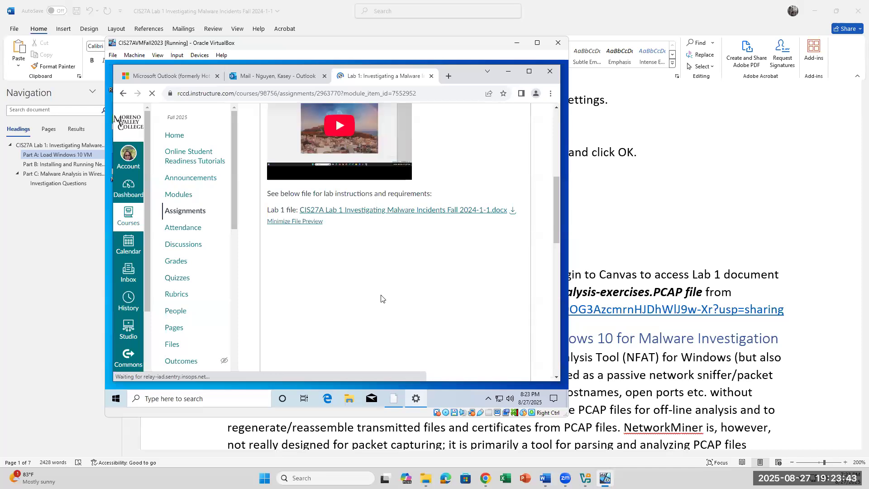
scroll(381, 299, down, 2)
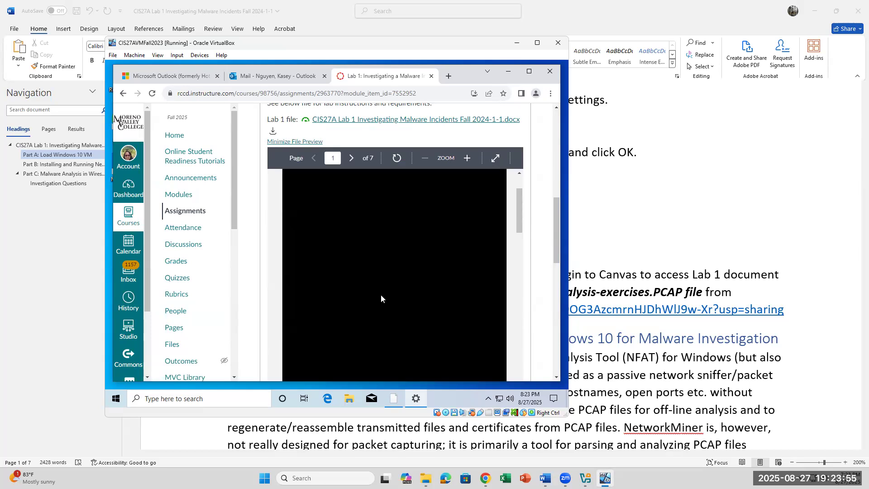
scroll(381, 295, down, 1)
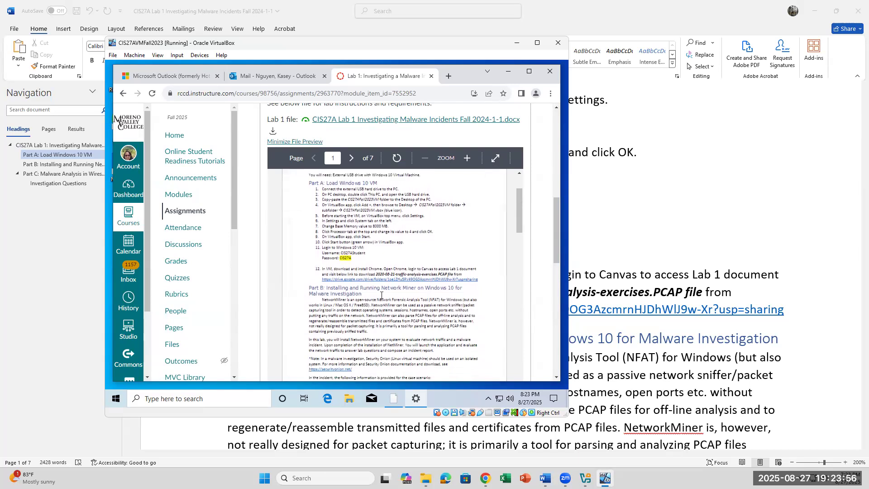
Step: Copy the lab document's Google Drive link and open it in a new tab
right_click(327, 284)
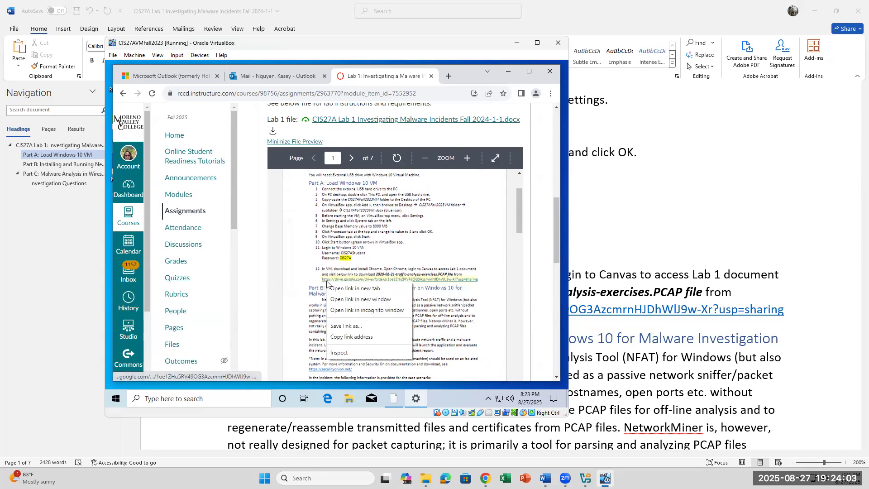
click(345, 336)
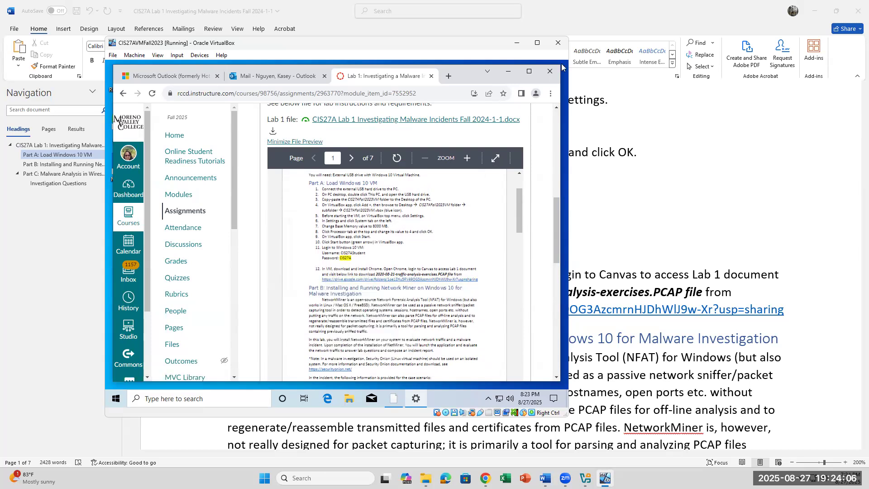
click(450, 80)
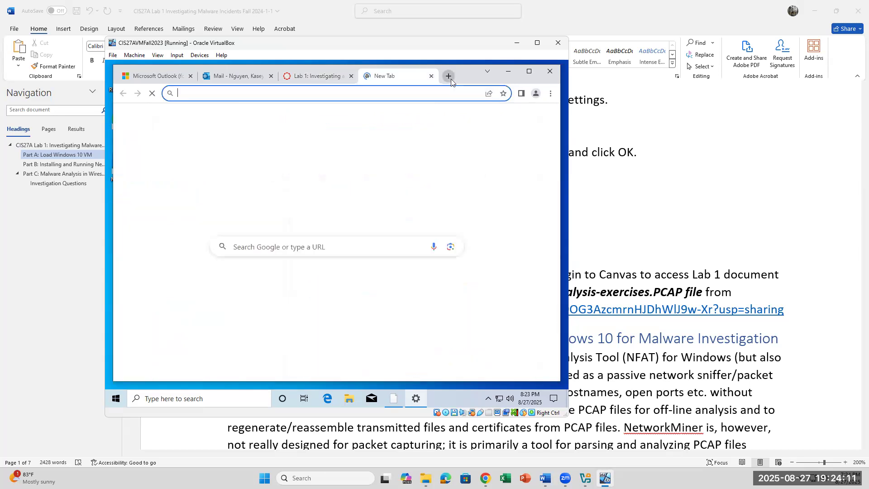
right_click(398, 96)
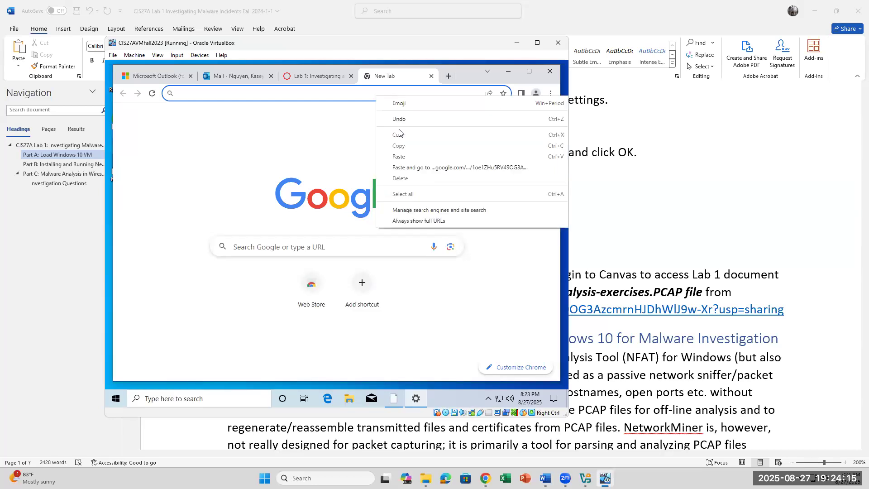
click(399, 167)
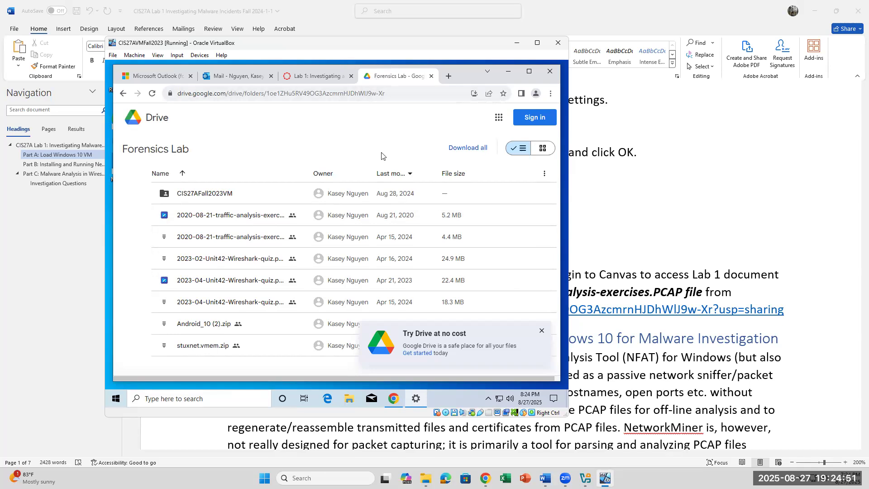
Step: Download 2020-08-21-traffic-analysis-exercise.pcap from Drive and confirm the 5.2 MB download finished
double_click(197, 216)
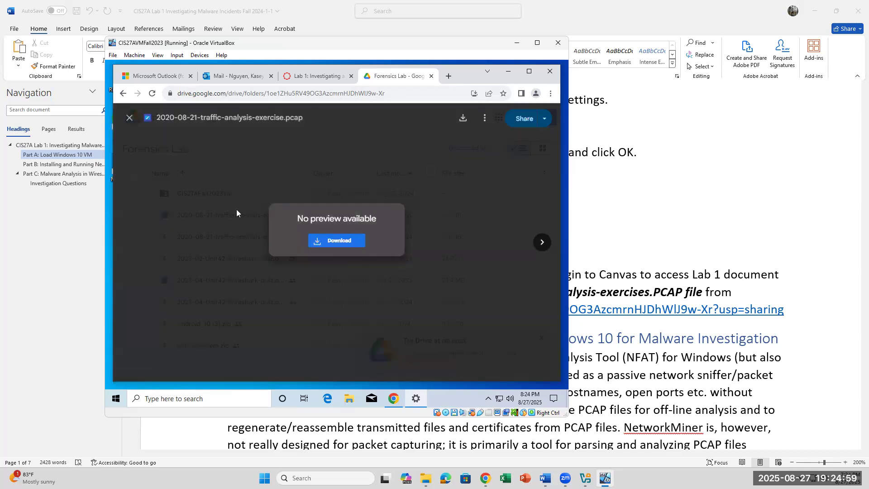
click(348, 245)
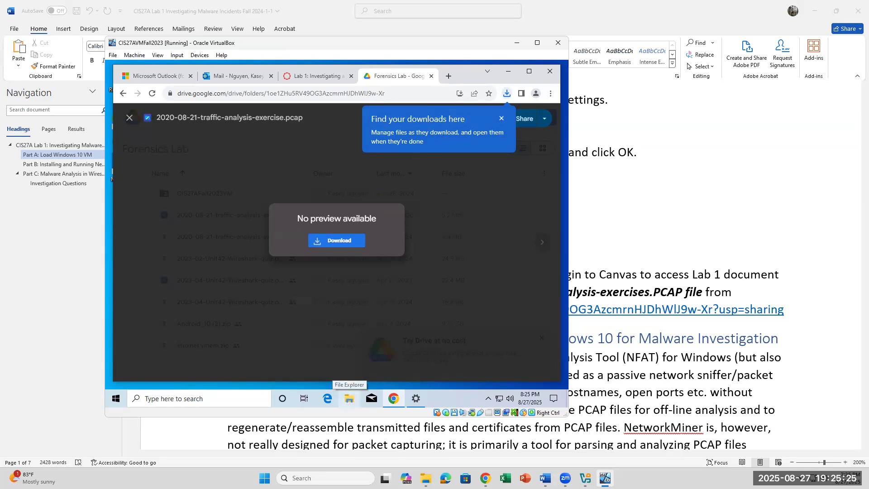
click(507, 93)
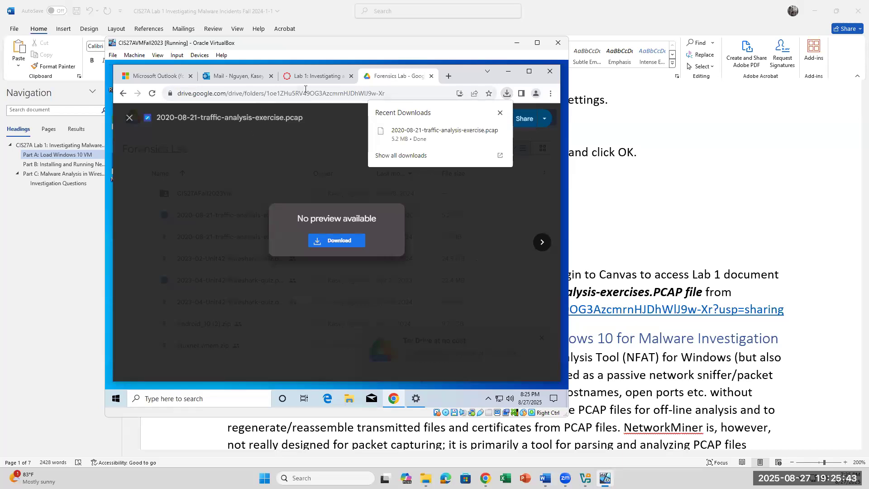
Step: Open the Downloads folder in File Explorer, close the Forensics Lab tab, and bring Chrome forward
click(295, 77)
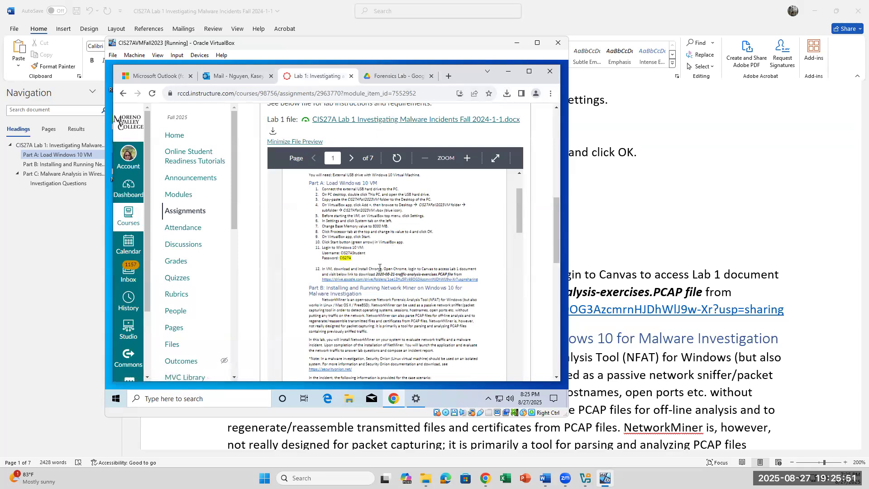
click(352, 400)
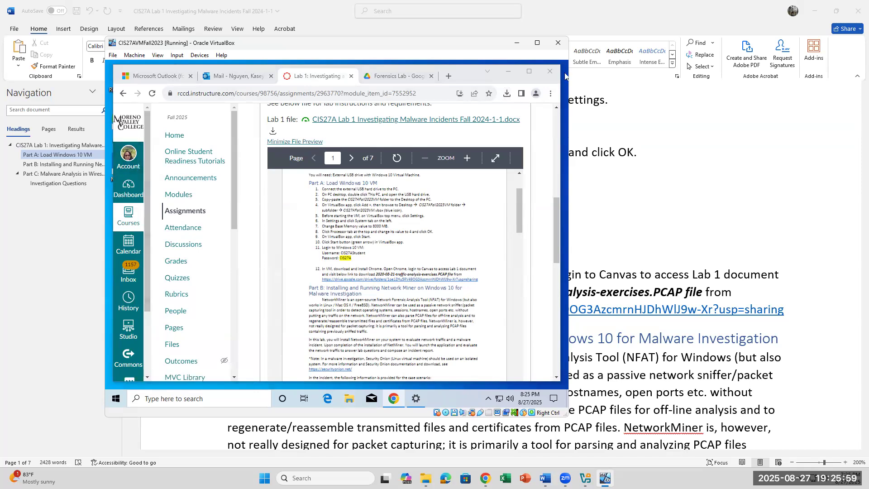
click(402, 77)
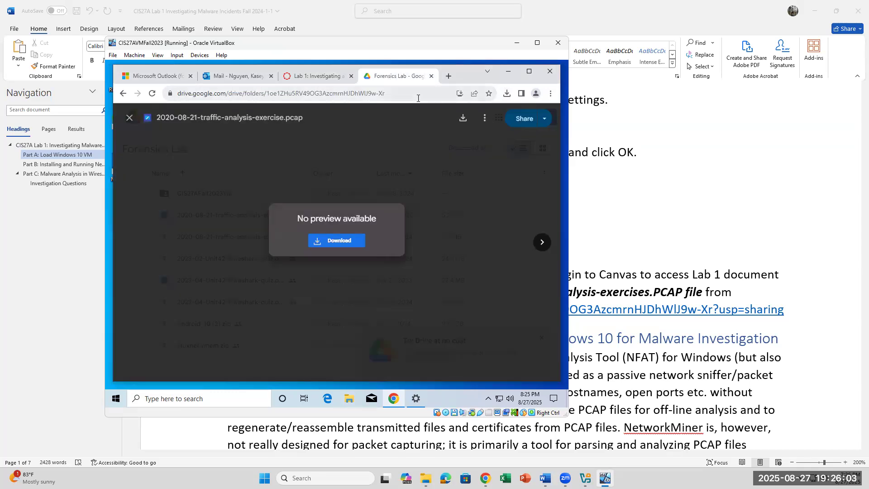
click(431, 76)
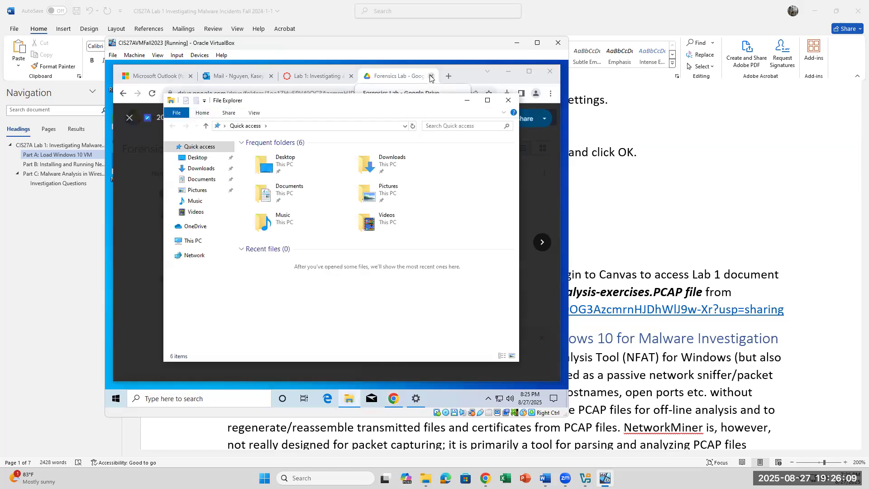
click(211, 170)
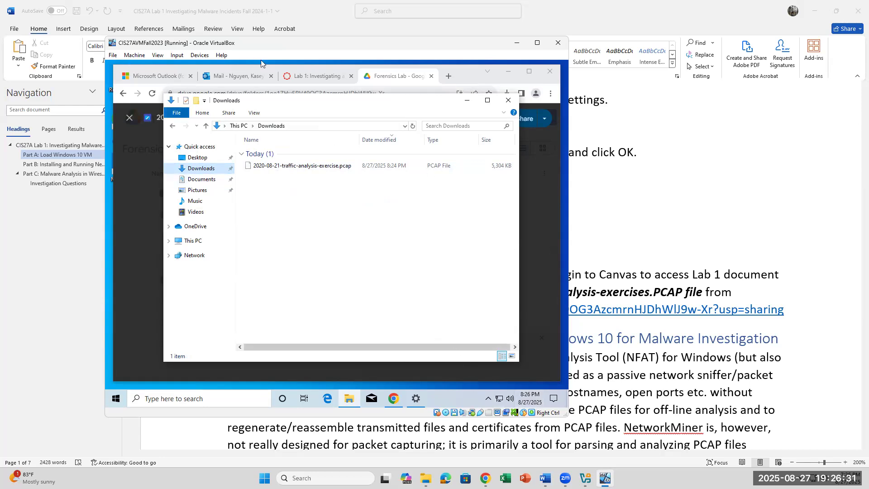
click(324, 76)
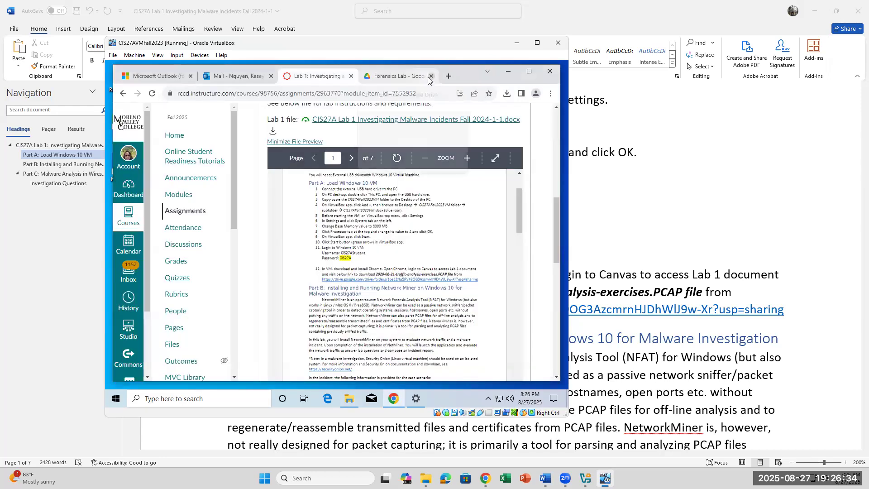
Step: Close the Lab 1 course tab, sign out of the Outlook account, and close Chrome
click(430, 76)
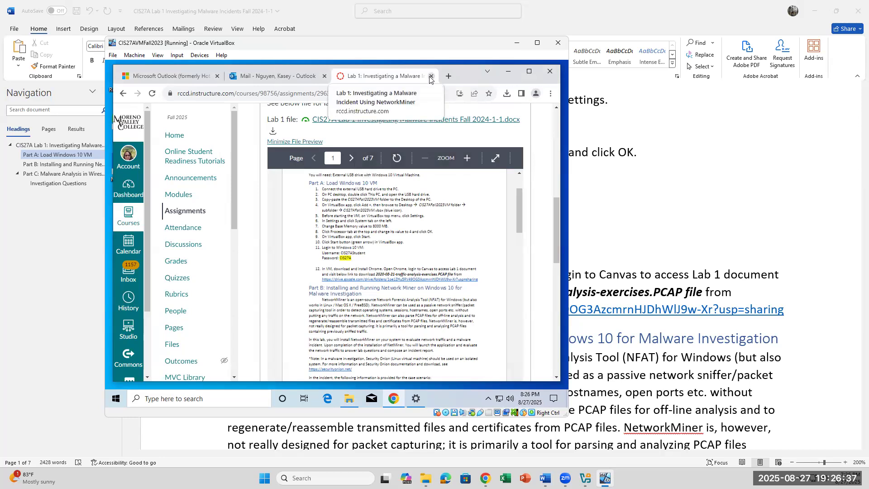
click(431, 77)
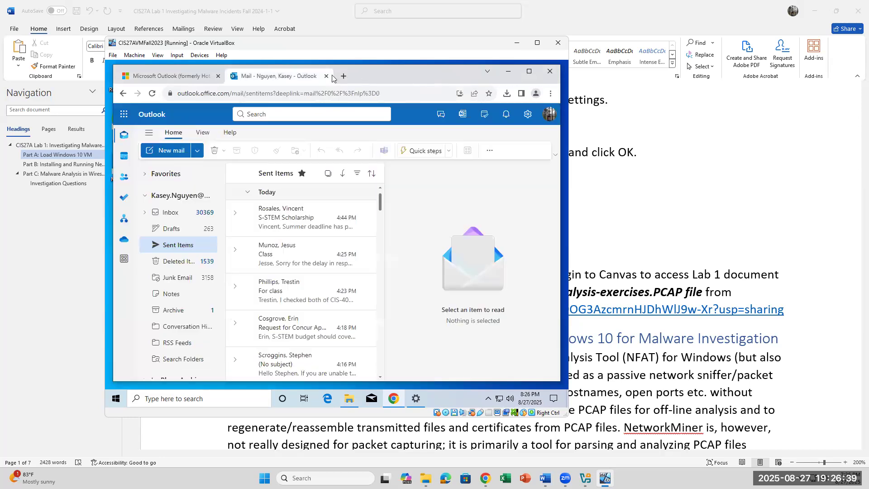
click(546, 116)
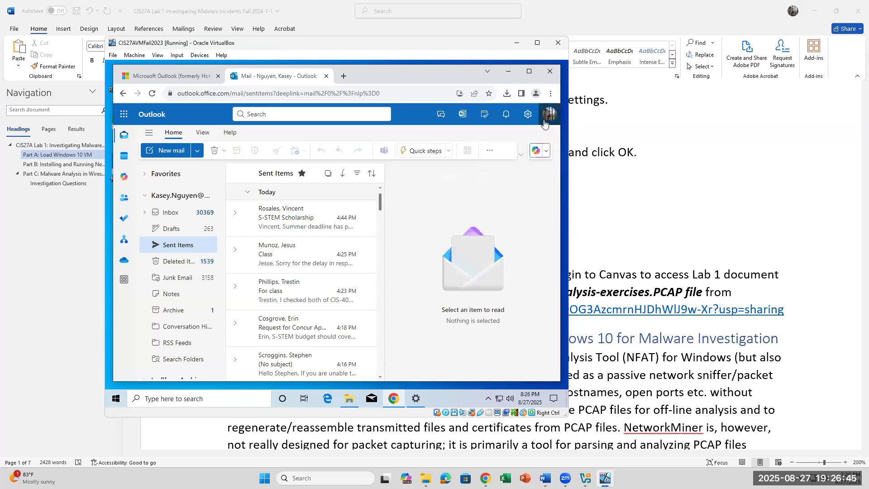
click(545, 124)
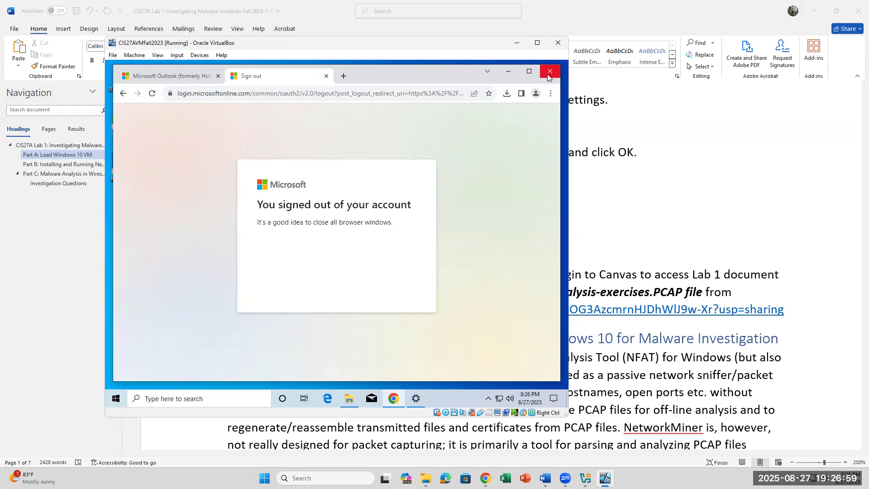
click(548, 74)
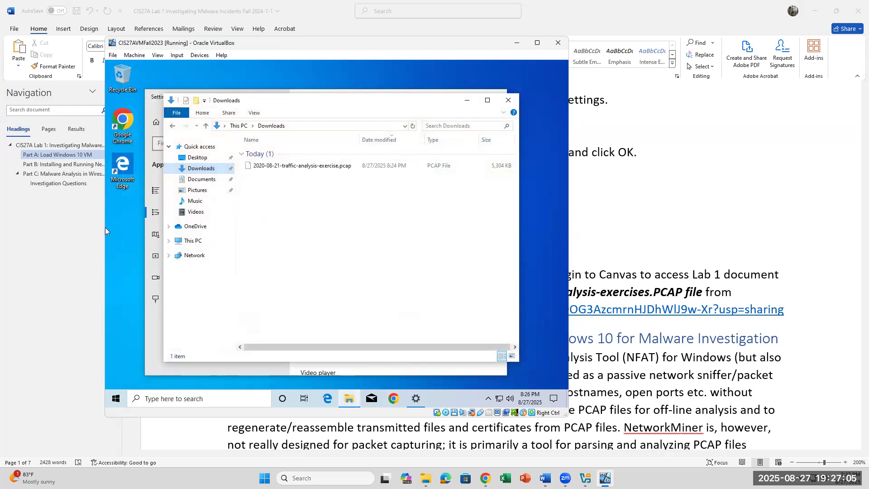
Step: Close the Default apps settings window and cancel the VM's Ctrl+Alt+Del security screen
click(156, 325)
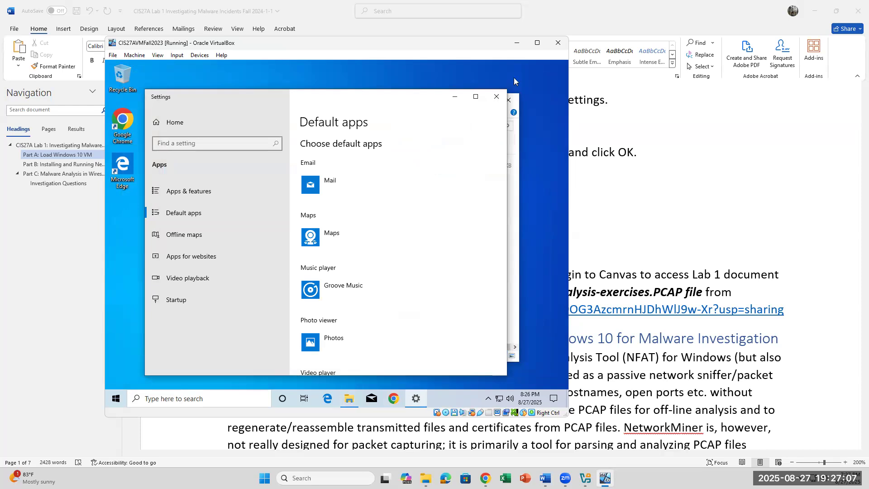
click(496, 96)
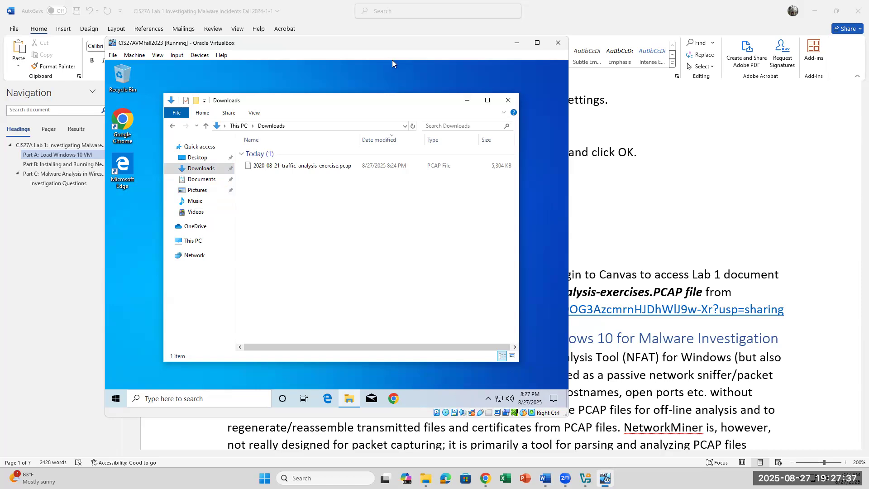
click(204, 61)
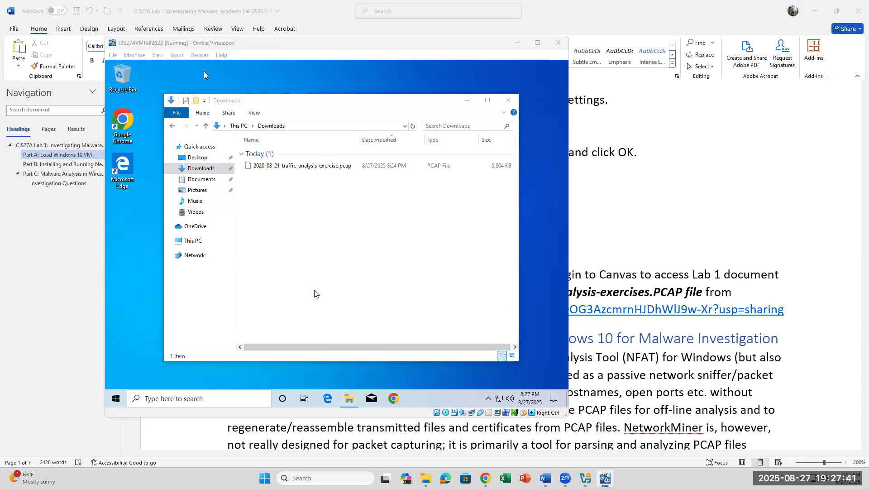
key(ctrl+alt+Delete)
click(433, 276)
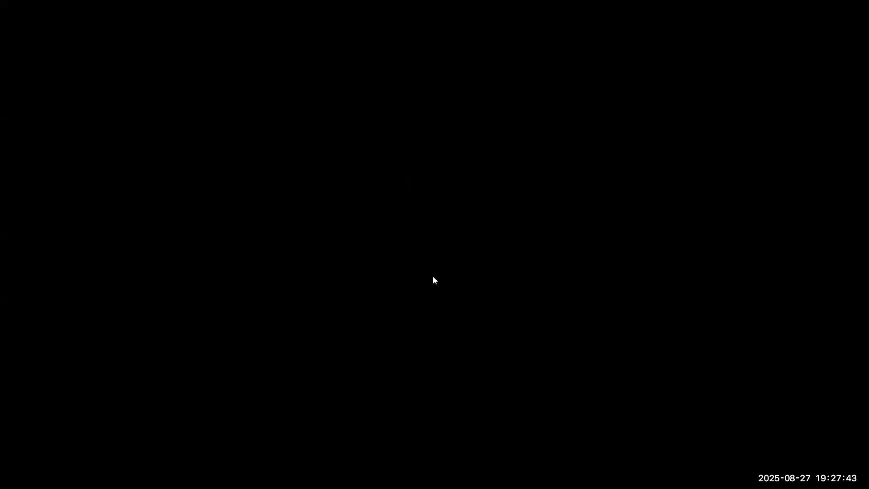
Step: Scroll the Word lab instructions down to Part B's steps 13–20
scroll(639, 329, down, 5)
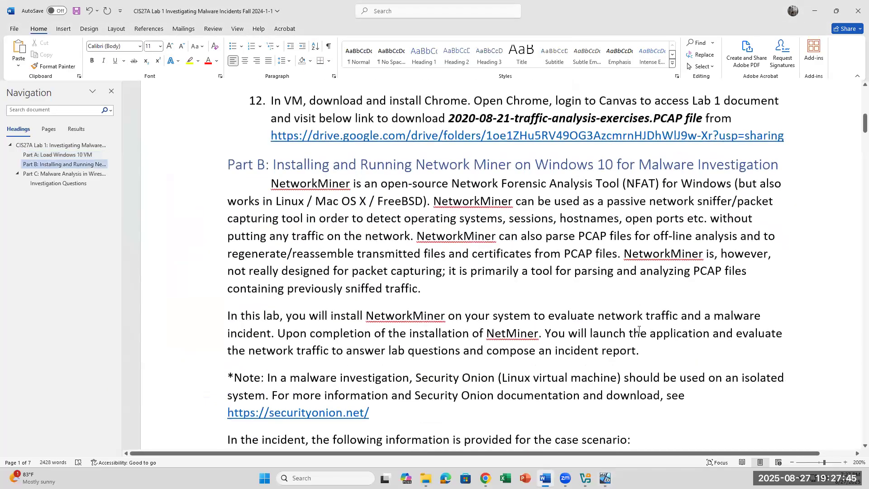
scroll(639, 329, up, 2)
scroll(471, 185, down, 1)
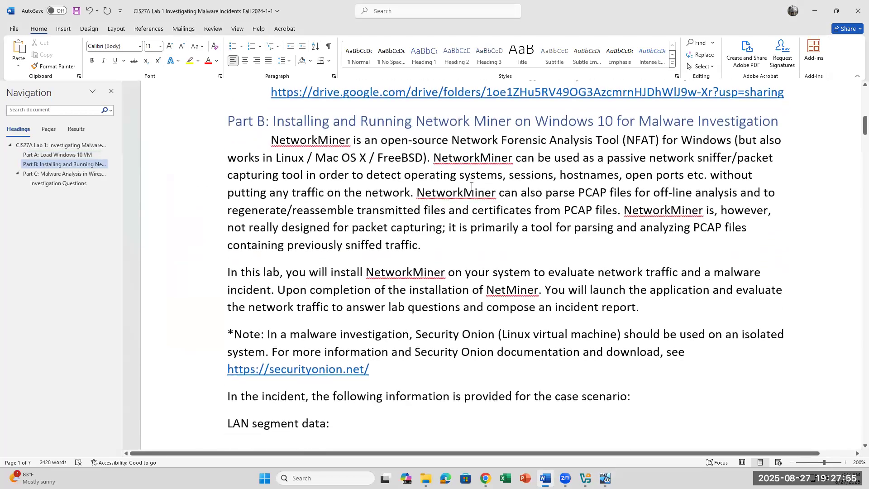
scroll(472, 185, down, 4)
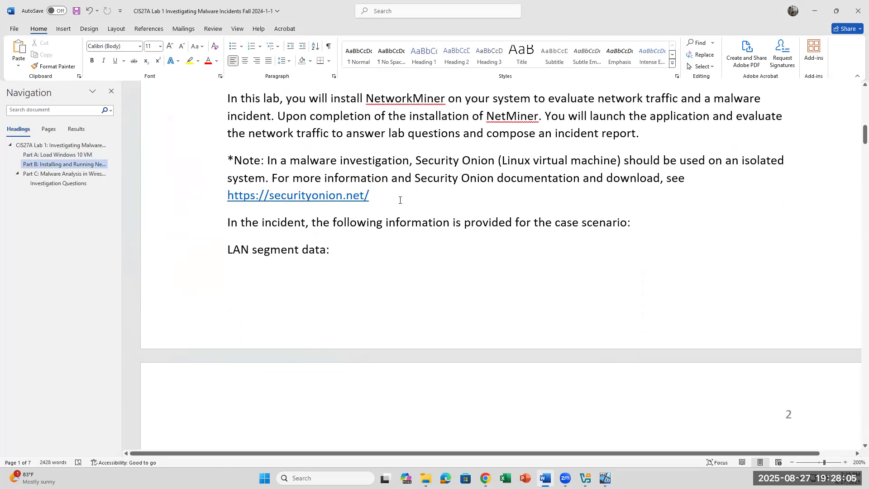
scroll(400, 200, down, 2)
scroll(400, 200, down, 2)
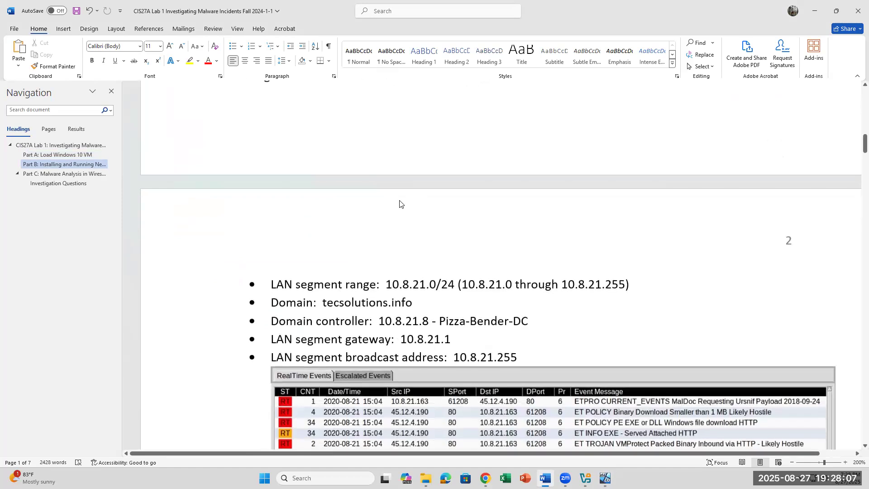
scroll(399, 204, down, 1)
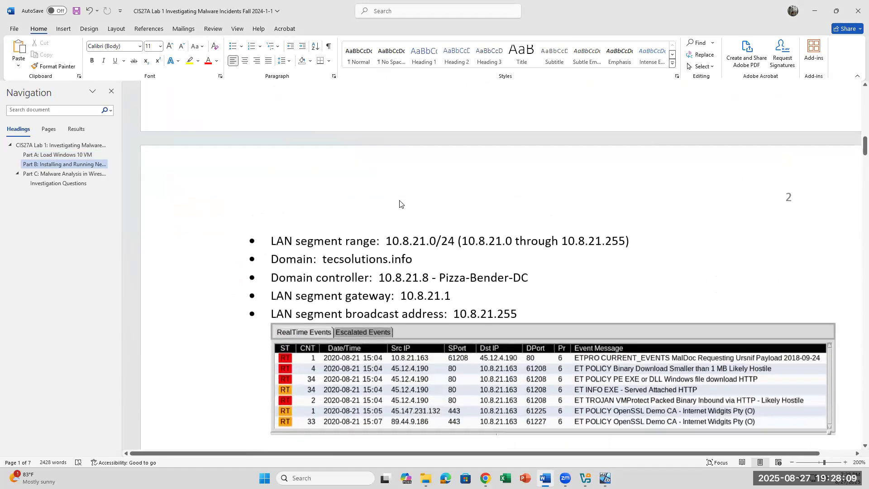
scroll(400, 200, down, 2)
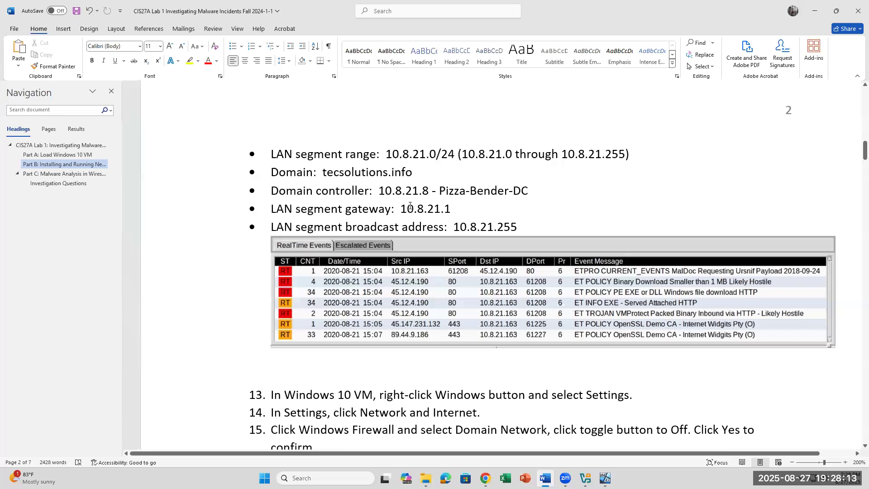
scroll(413, 205, down, 2)
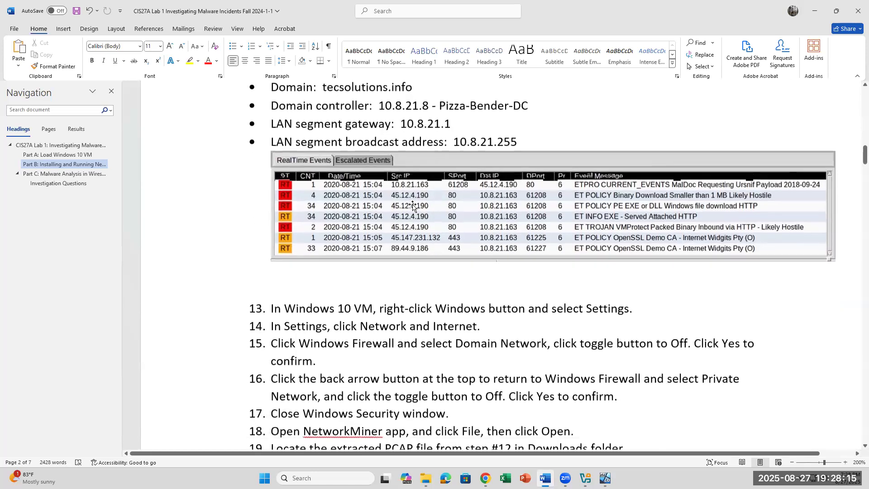
scroll(413, 206, down, 1)
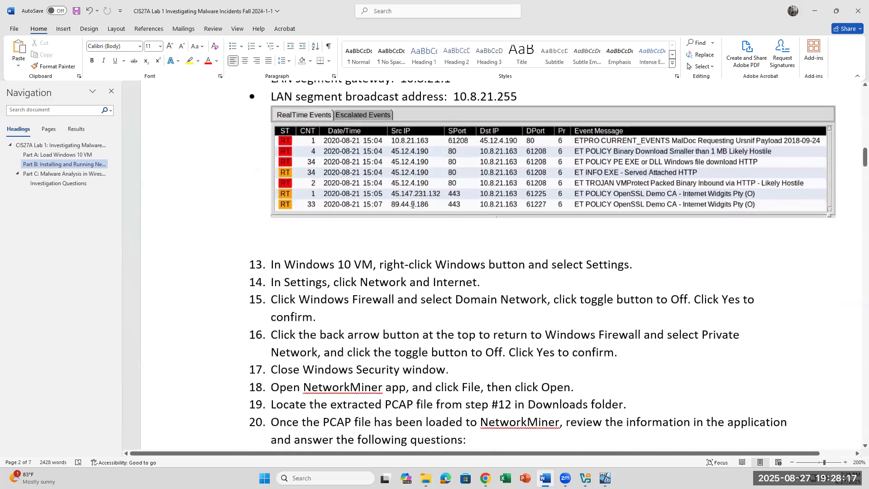
scroll(413, 205, down, 1)
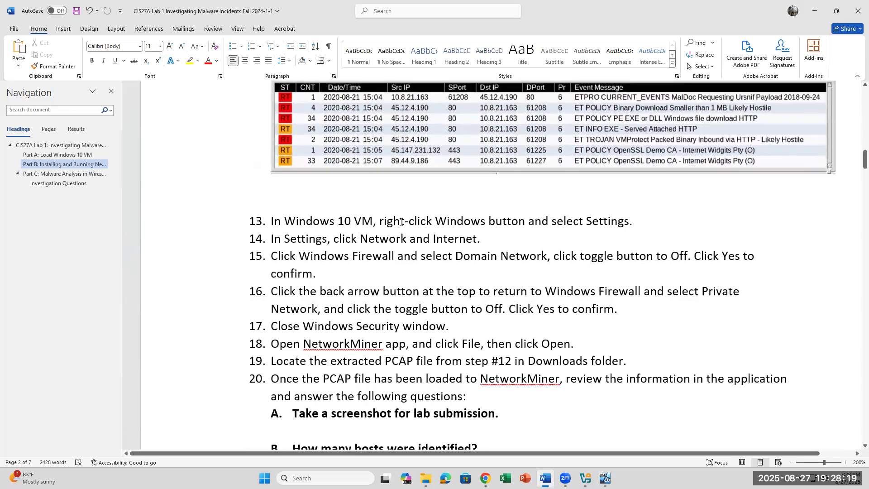
Step: Highlight the text of steps 13–15, then bring the VirtualBox VM window to the front
drag(528, 225, 304, 224)
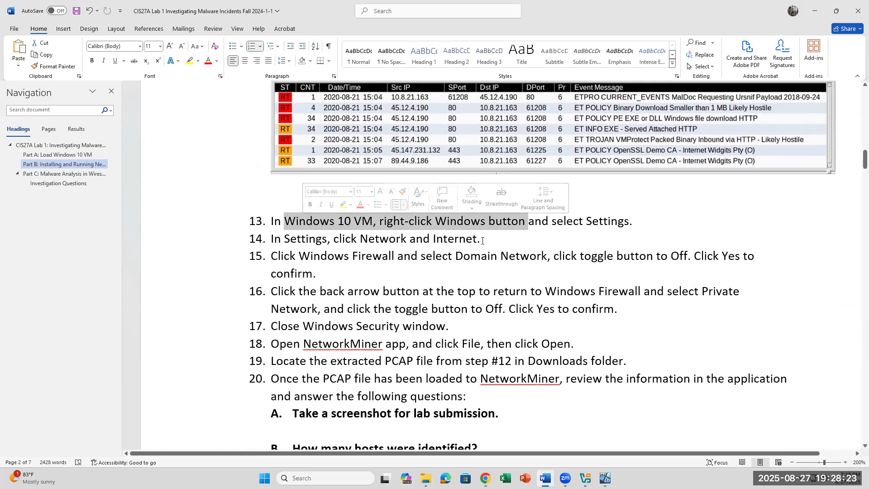
drag(480, 239, 287, 244)
drag(319, 276, 254, 255)
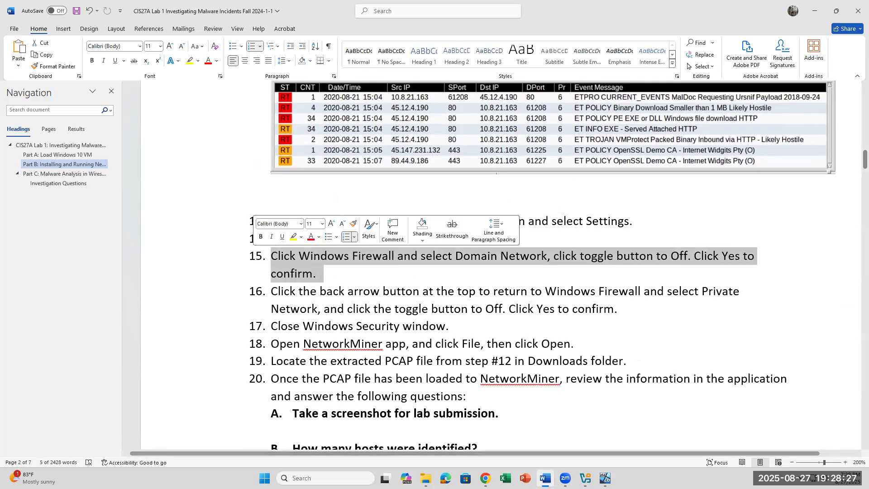
click(607, 477)
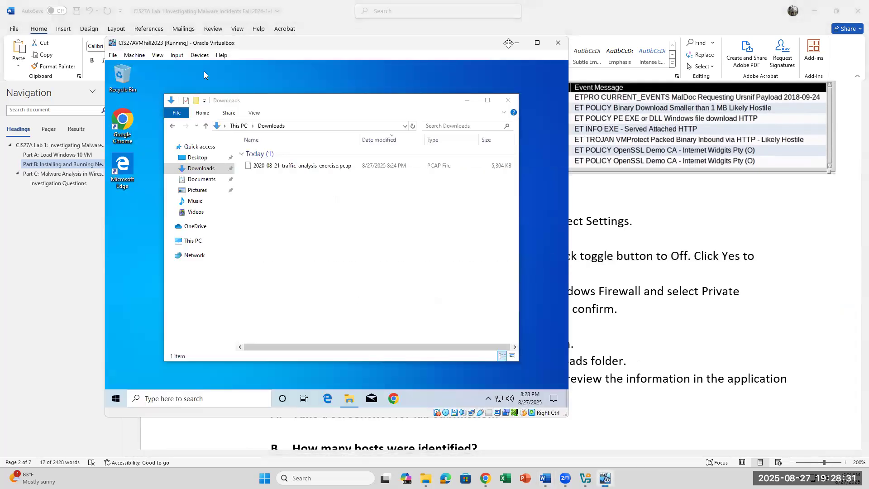
Step: Turn off the VM's shared clipboard from the Devices menu
click(419, 191)
click(442, 159)
click(200, 55)
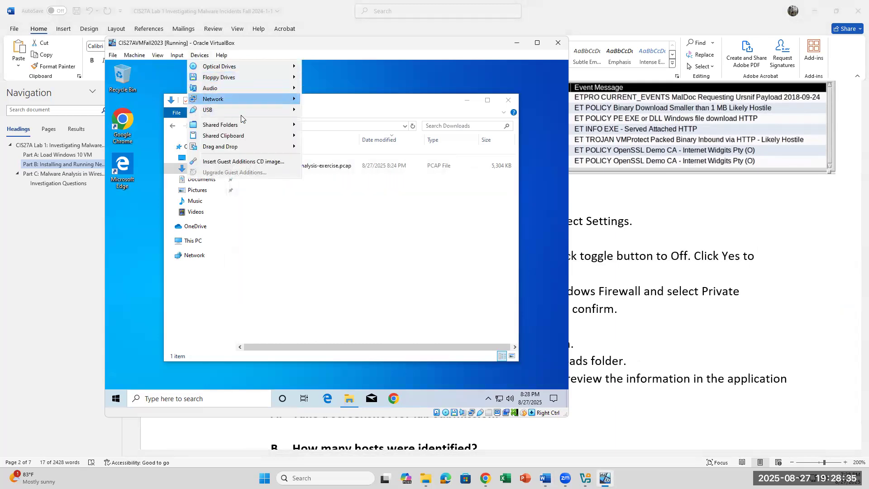
mouse_move(238, 126)
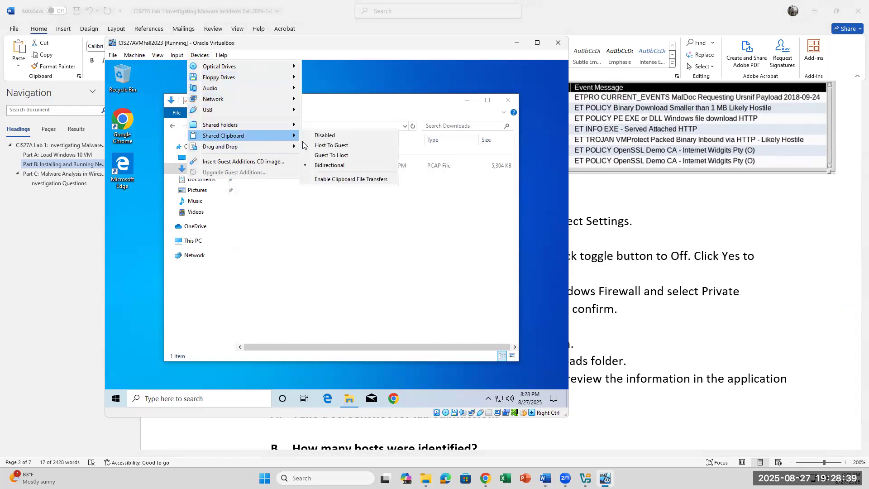
click(319, 135)
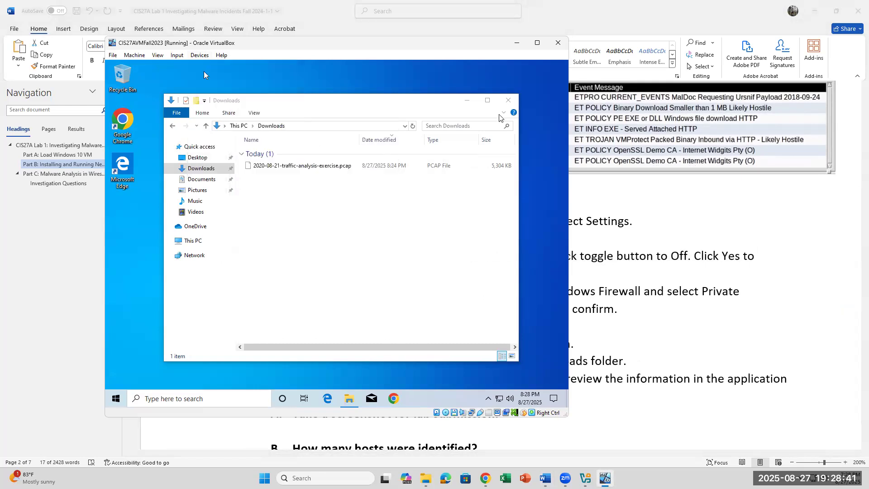
Step: Set the VM's shared clipboard to Bidirectional
click(542, 170)
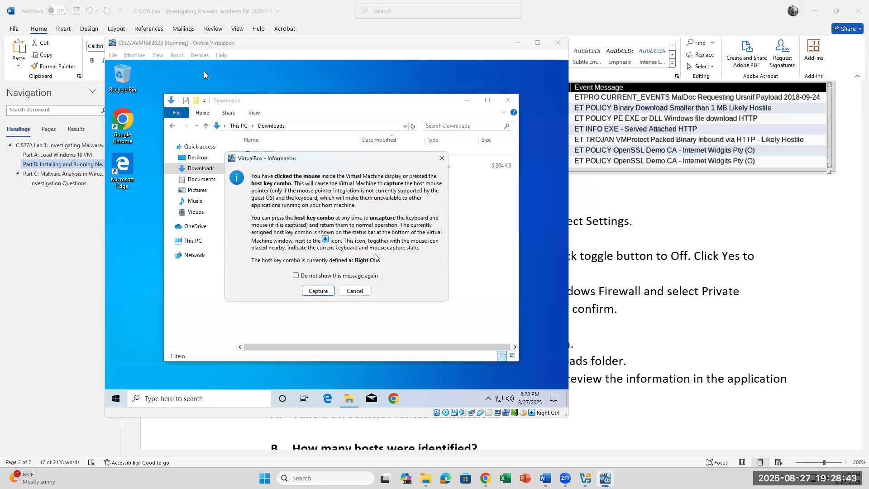
click(362, 290)
click(200, 55)
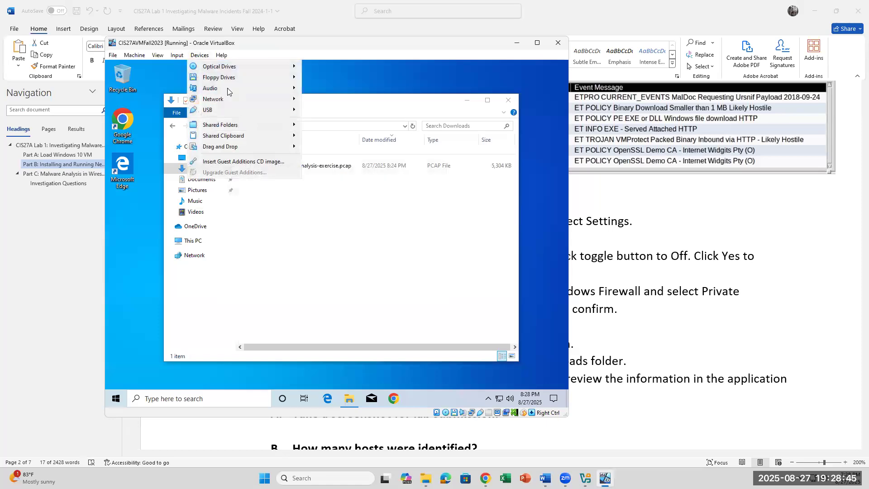
mouse_move(228, 138)
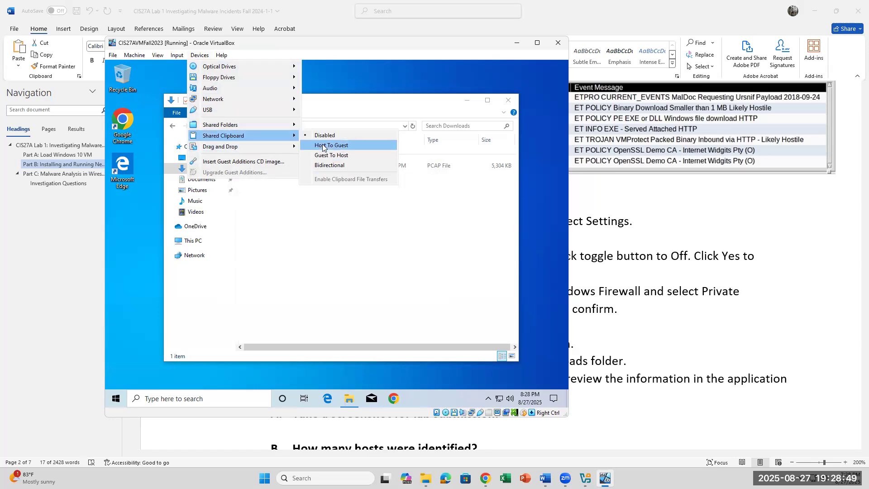
click(329, 165)
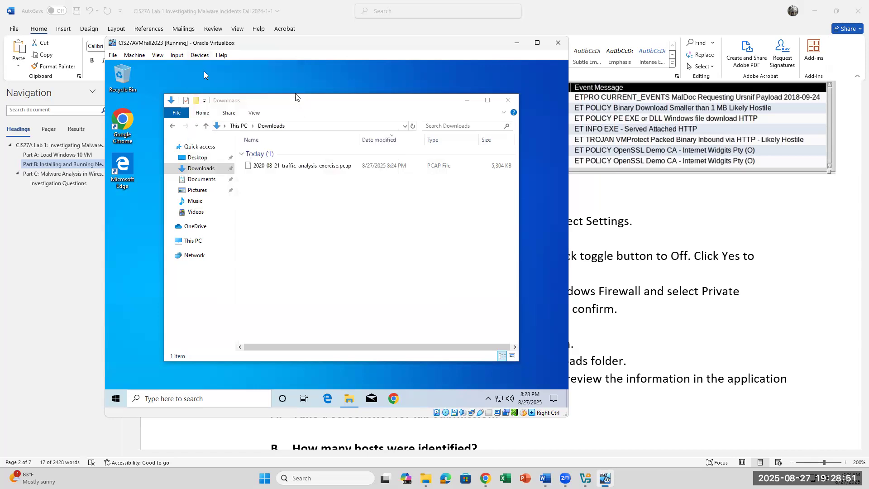
Step: Restore the VM window, let it capture input, and launch Chrome from the guest desktop
click(516, 42)
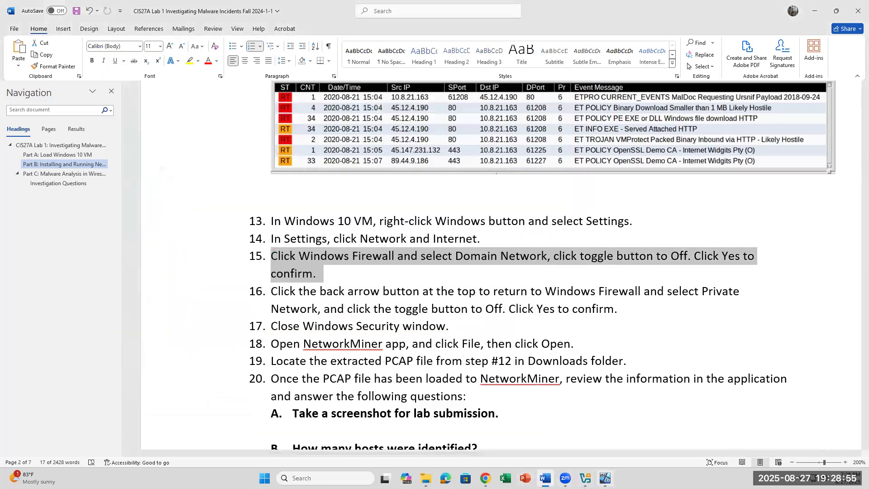
click(605, 478)
click(376, 252)
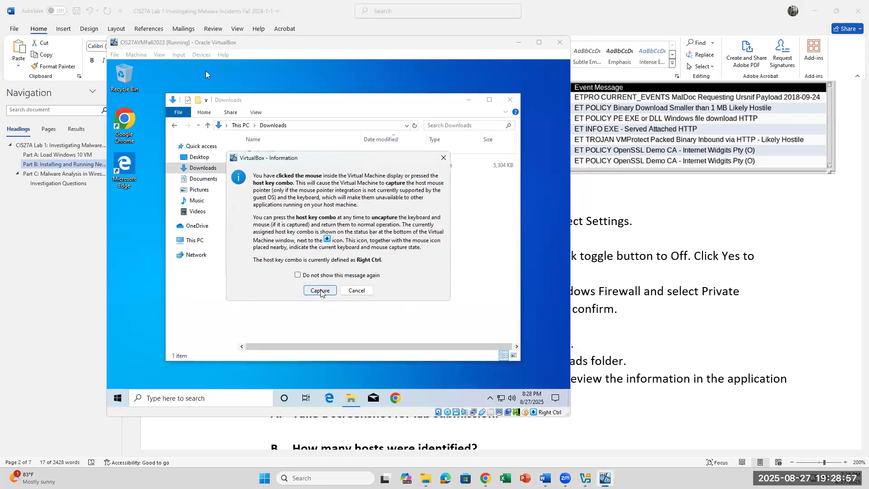
click(322, 291)
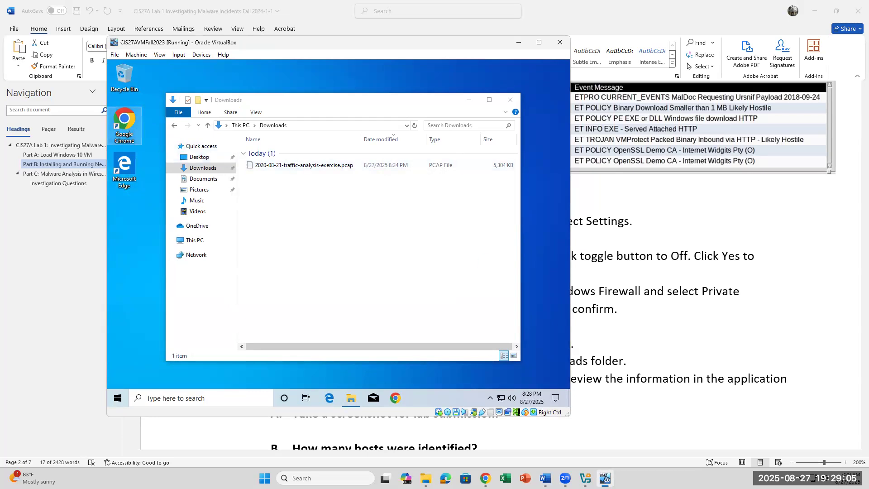
double_click(124, 122)
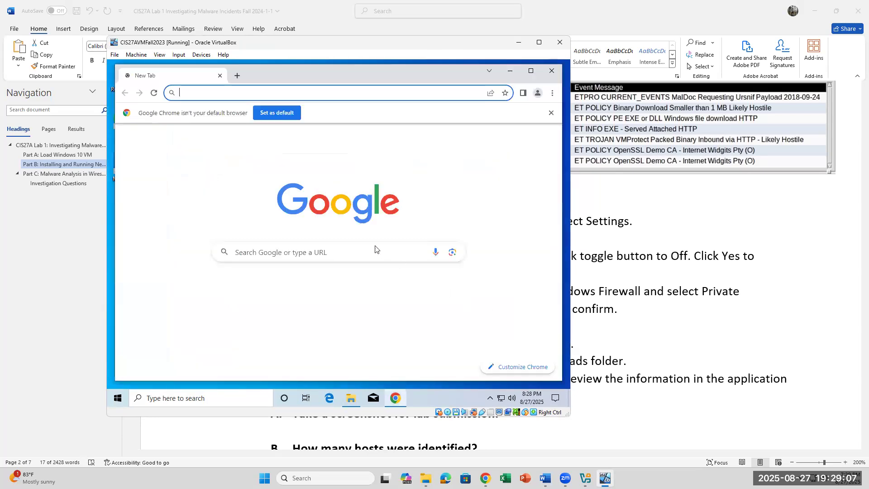
Step: Search Google for 'network miner' and scroll the results down to the Netresec NetworkMiner link
click(213, 94)
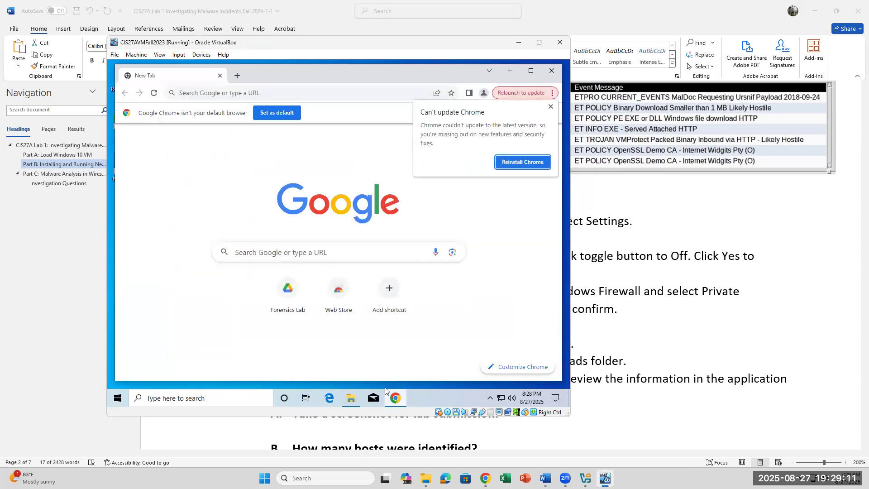
click(303, 253)
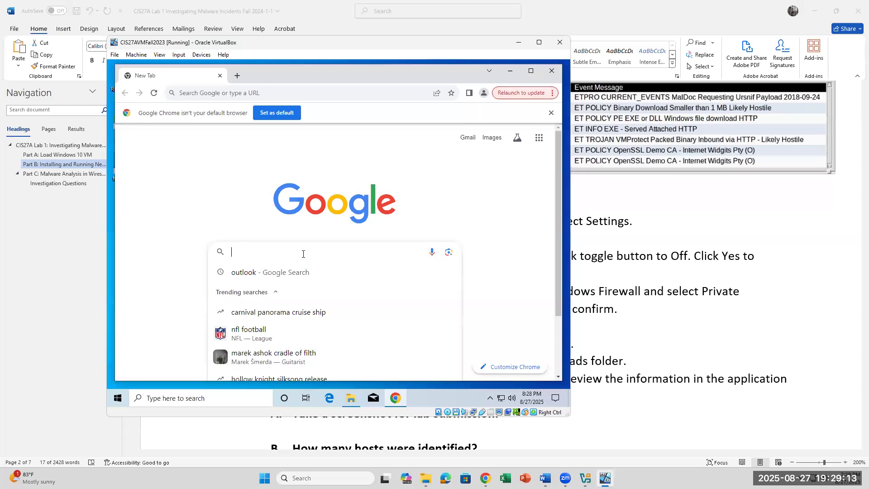
text(network miner)
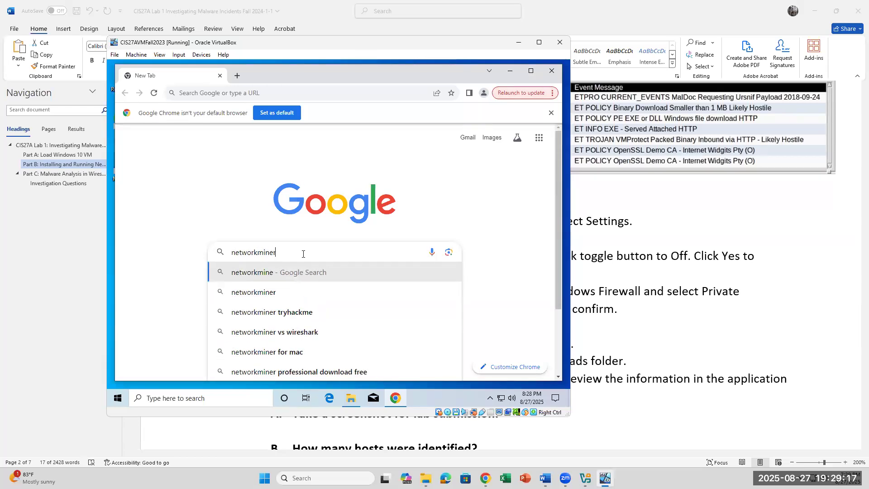
key(Return)
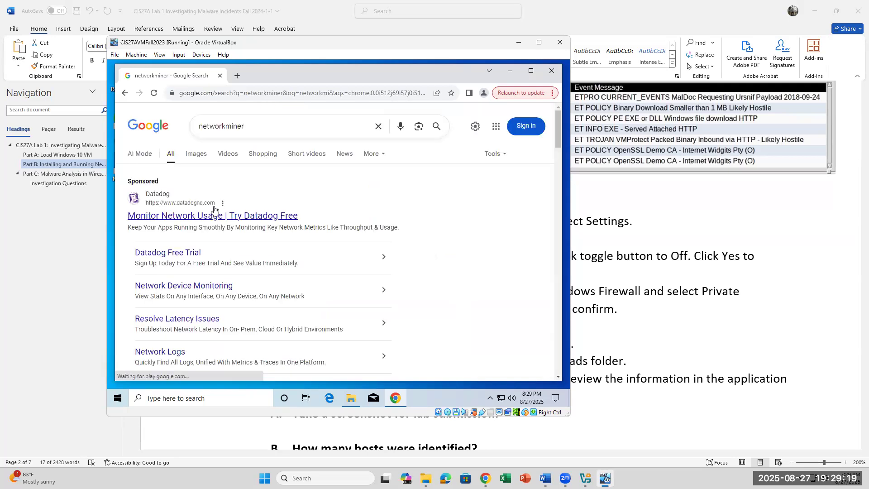
scroll(182, 216, down, 3)
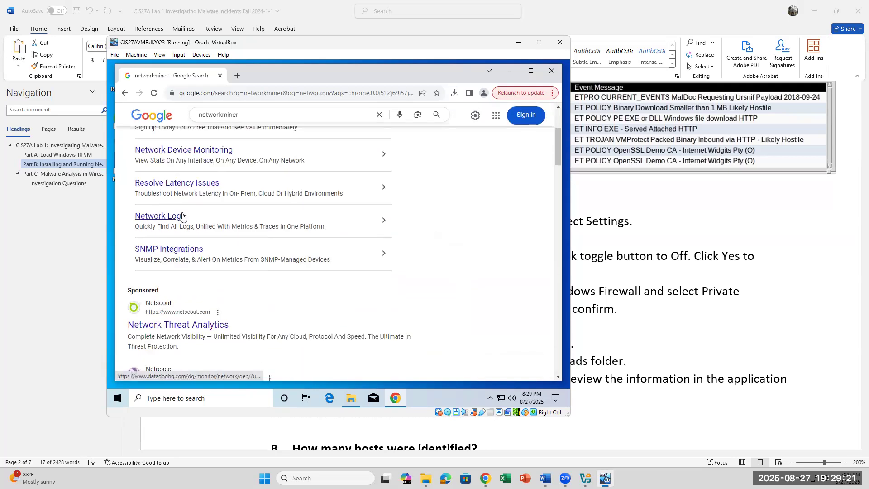
scroll(182, 216, up, 3)
scroll(183, 216, down, 3)
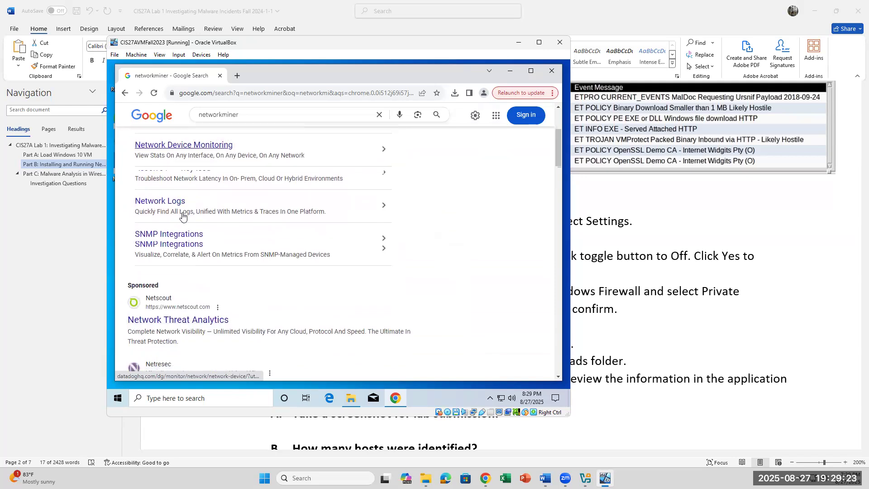
scroll(183, 216, down, 2)
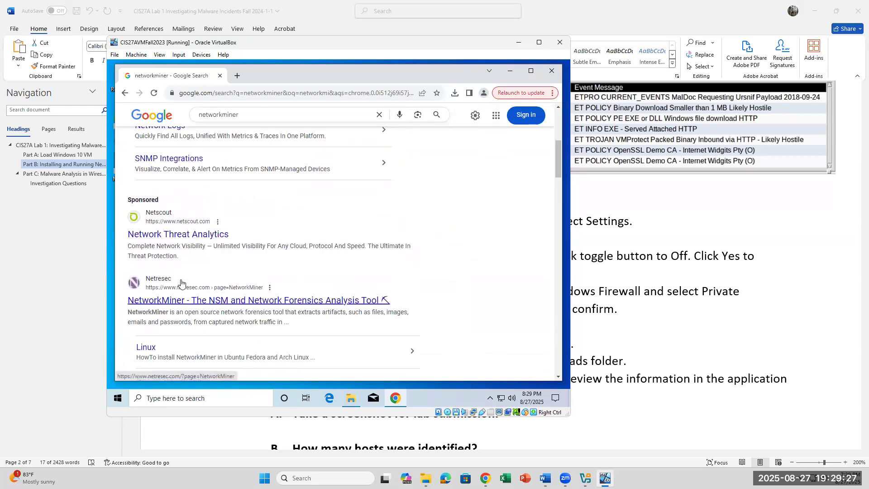
scroll(181, 289, down, 1)
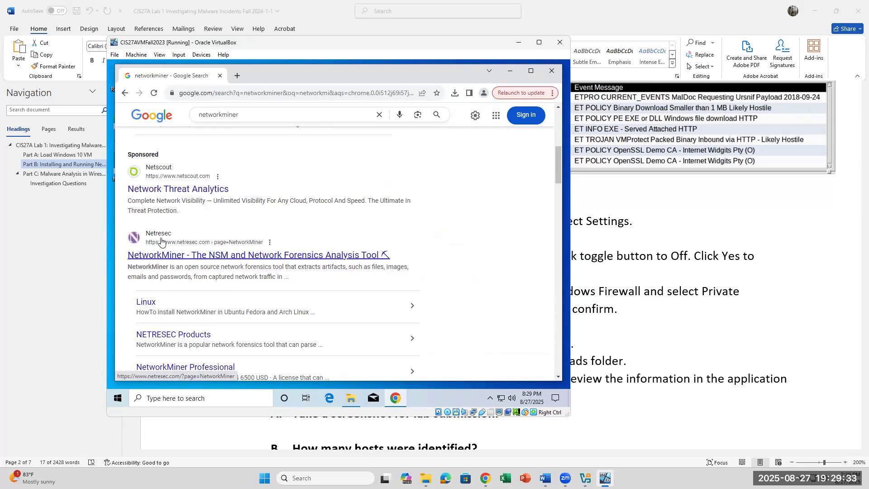
click(198, 256)
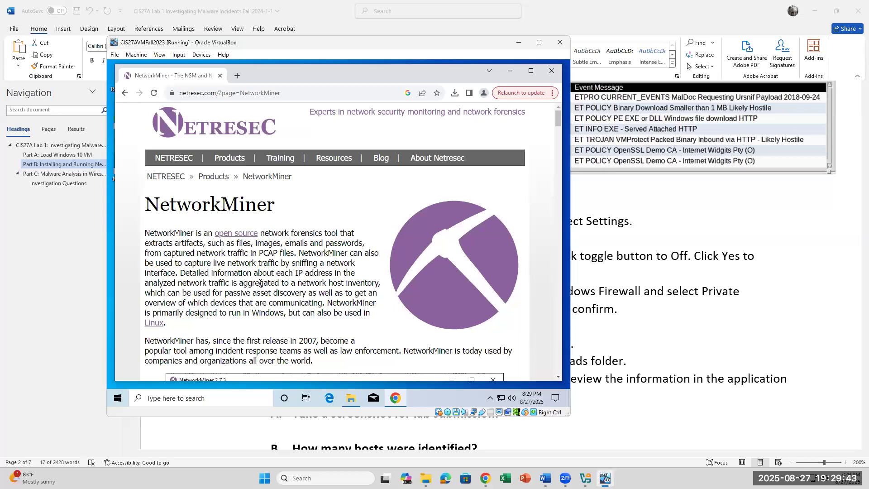
scroll(260, 283, down, 2)
scroll(259, 286, down, 4)
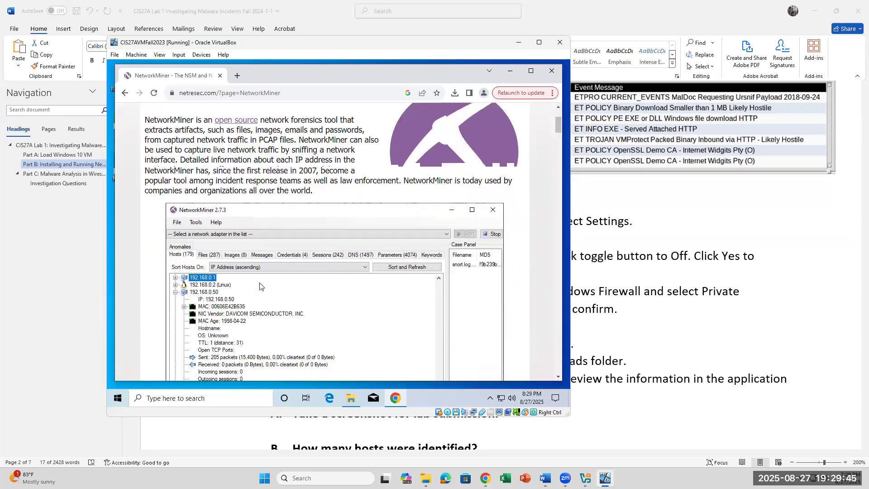
scroll(259, 286, up, 6)
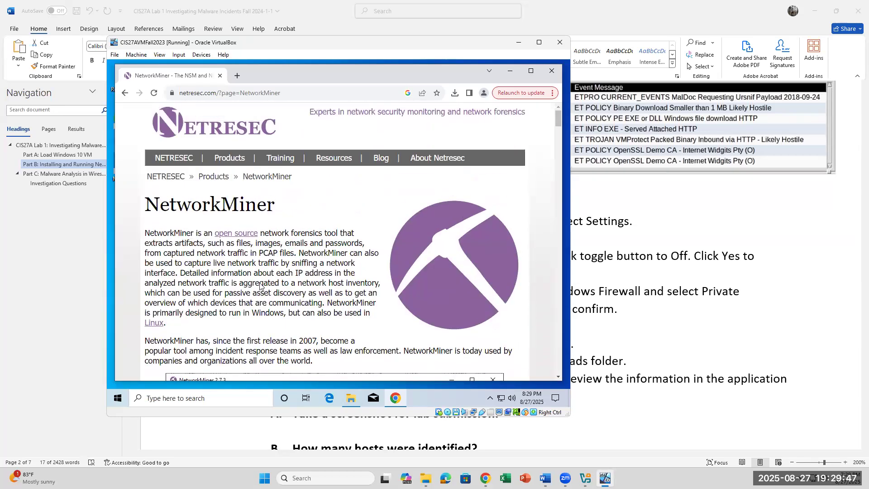
scroll(449, 283, down, 6)
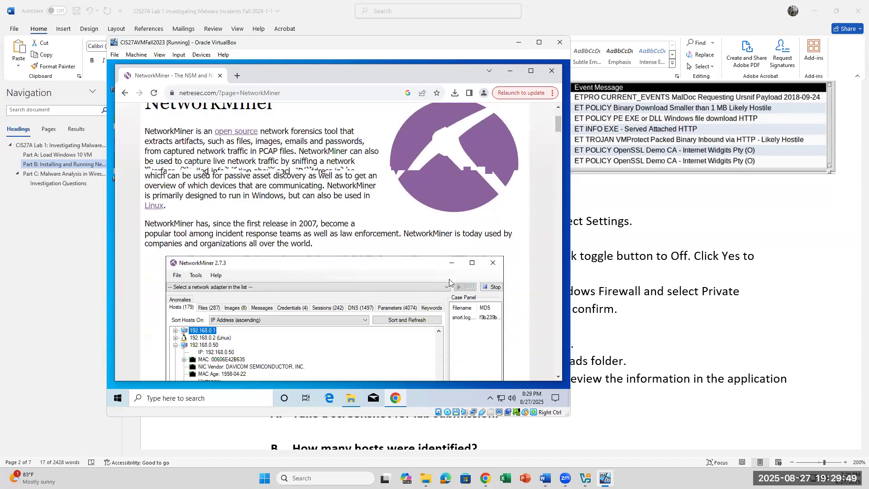
click(125, 93)
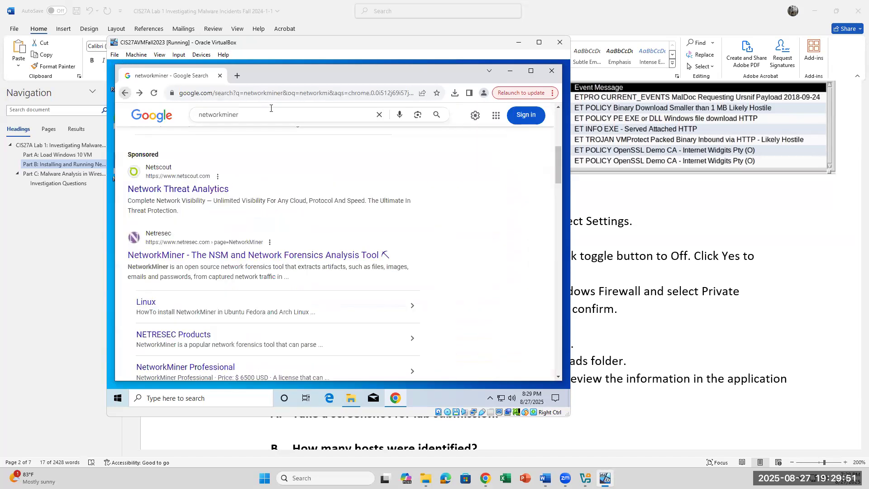
Step: Switch the search to the 'networkminer download' suggestion and scroll through its results
click(278, 115)
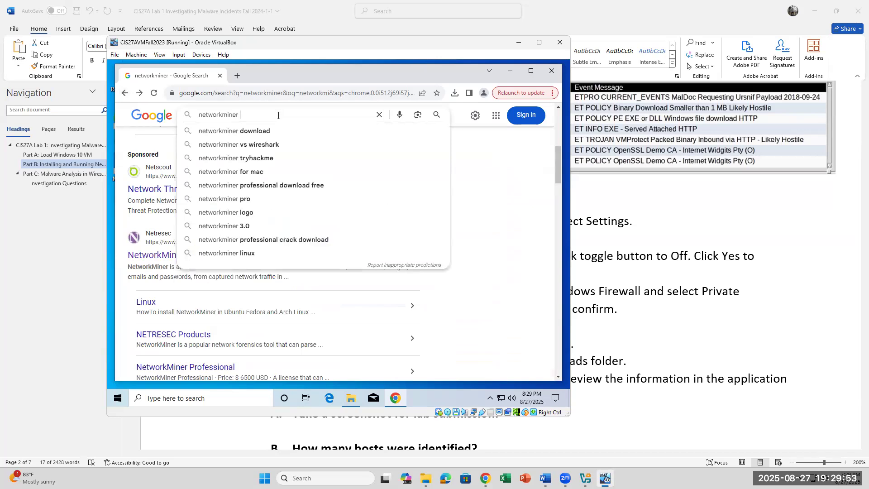
click(274, 131)
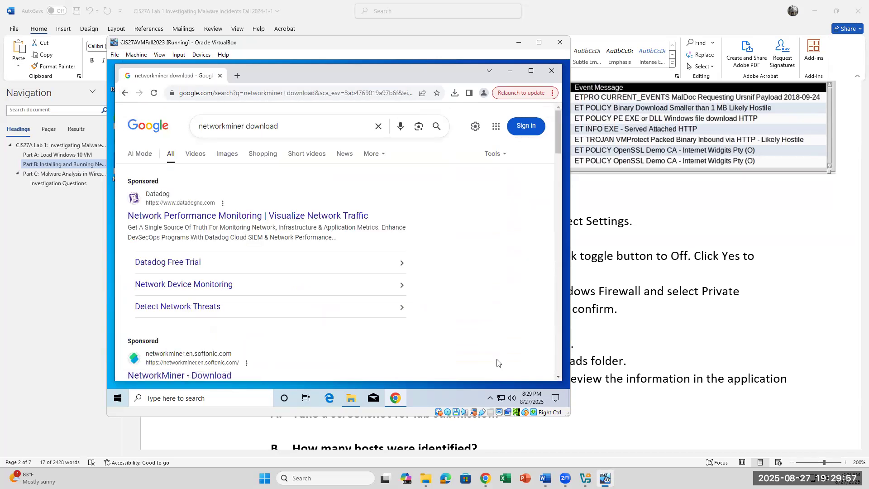
scroll(420, 326, down, 2)
scroll(277, 254, down, 2)
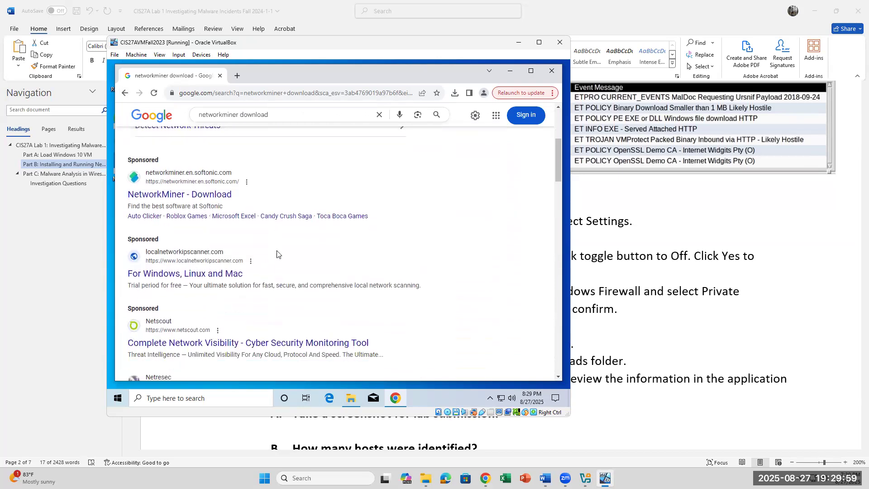
scroll(277, 254, down, 2)
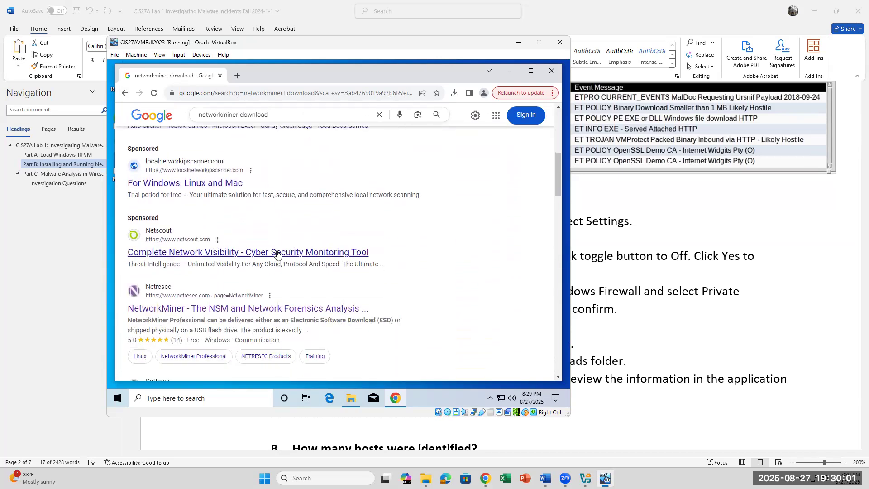
Step: Open Netresec's NetworkMiner page and download the free edition, NetworkMiner_3-0.zip
click(252, 312)
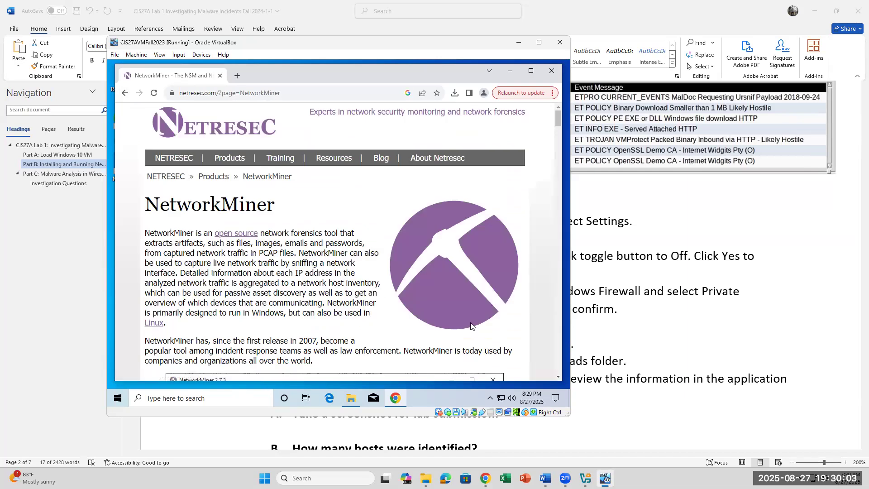
scroll(450, 308, down, 8)
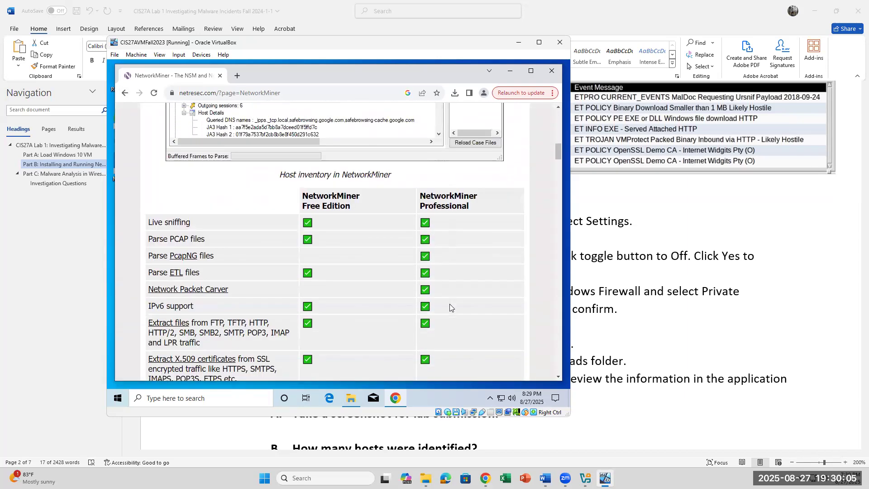
scroll(449, 307, down, 10)
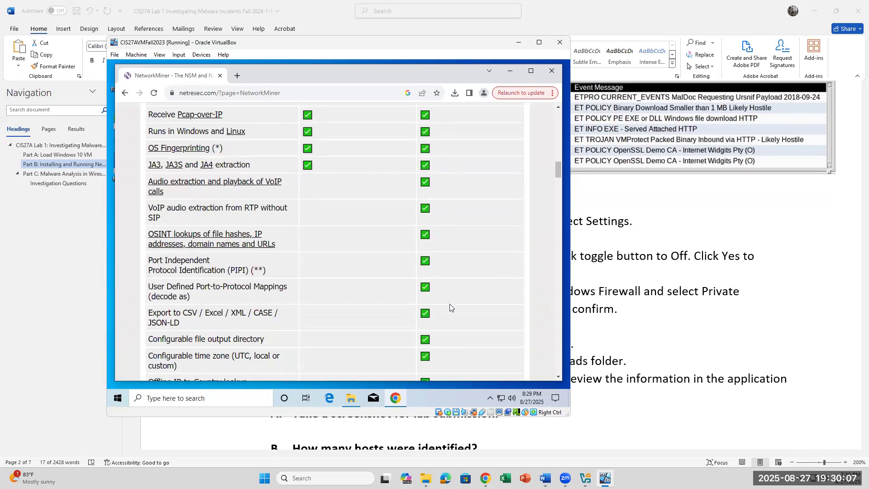
scroll(450, 308, down, 3)
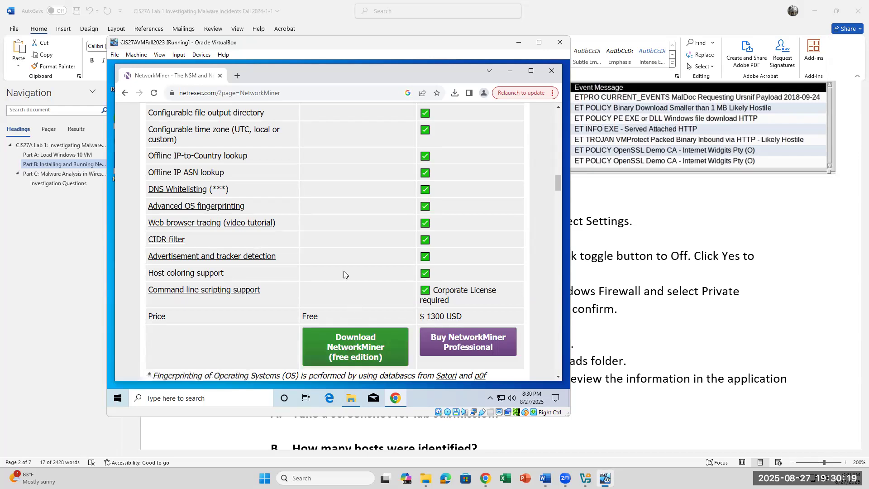
scroll(343, 271, down, 2)
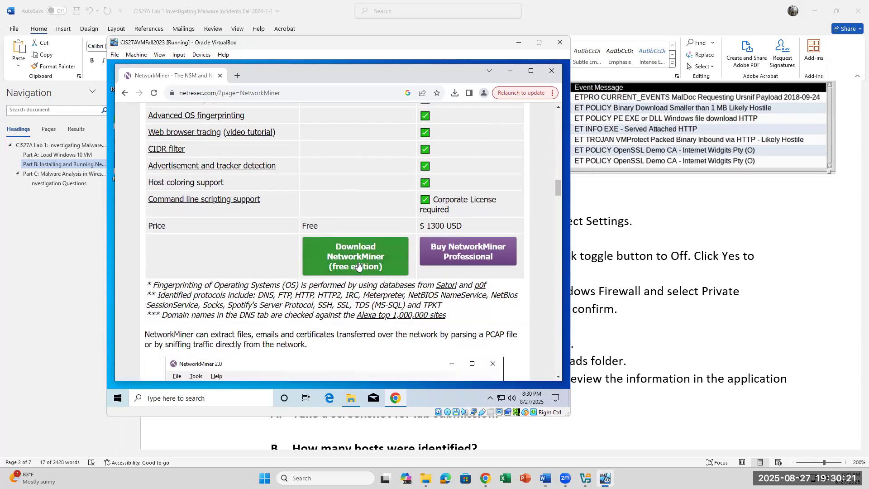
click(357, 265)
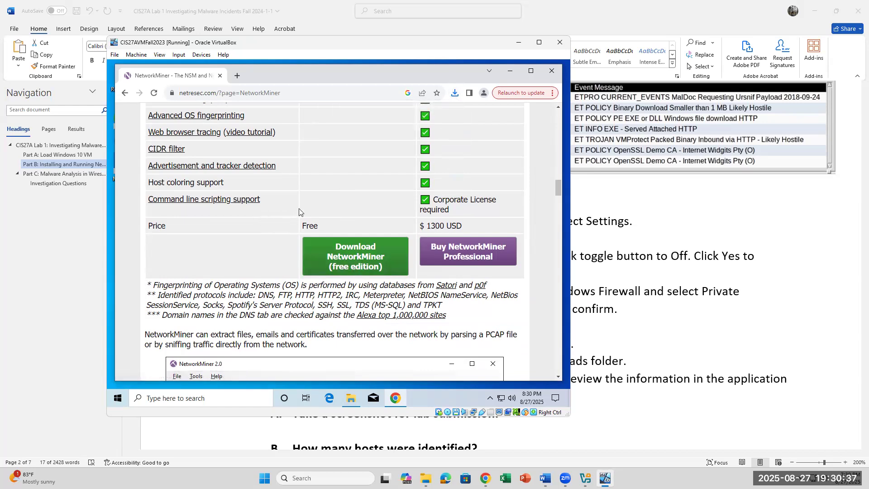
scroll(391, 206, up, 4)
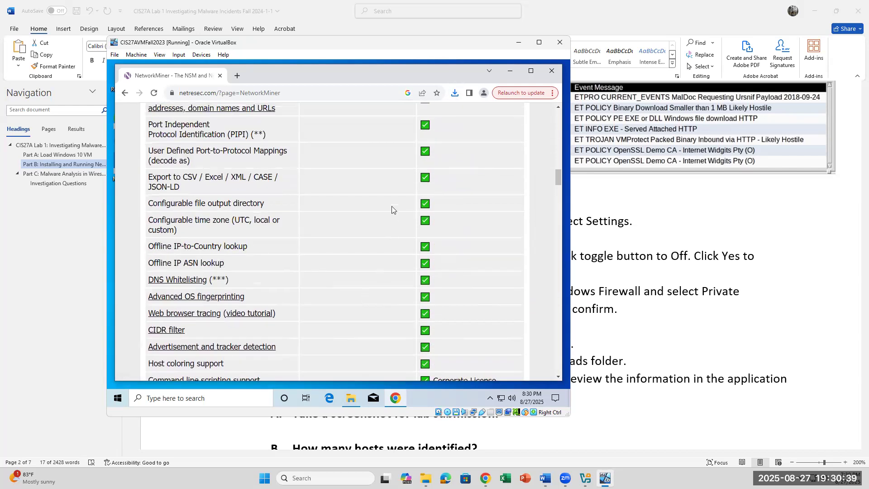
Step: Minimize Chrome and the Downloads folder, then return to the 'networkminer download' search results
click(510, 76)
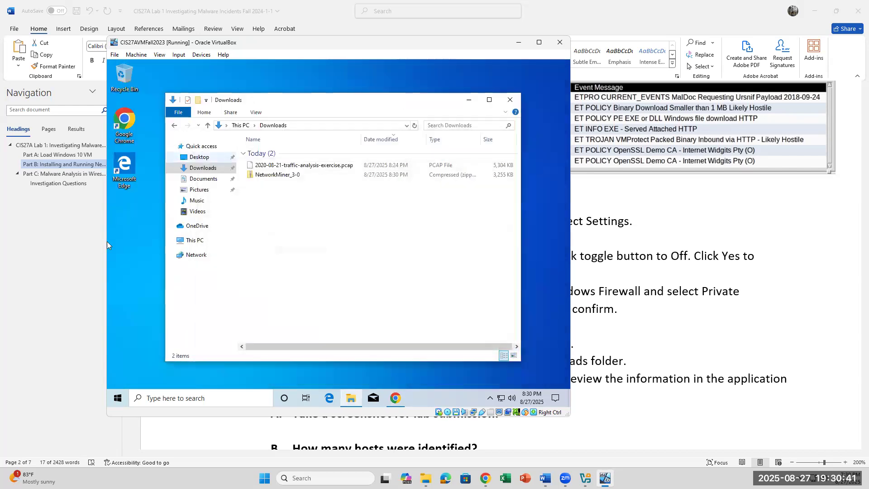
click(469, 100)
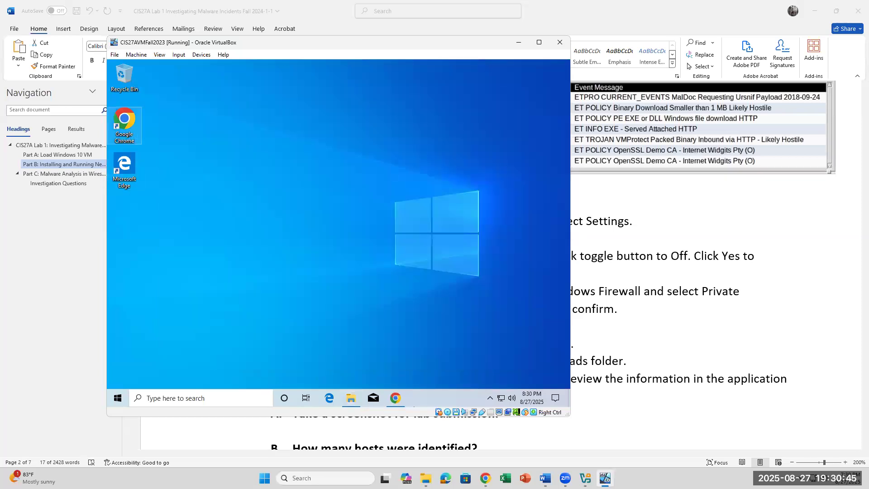
click(396, 399)
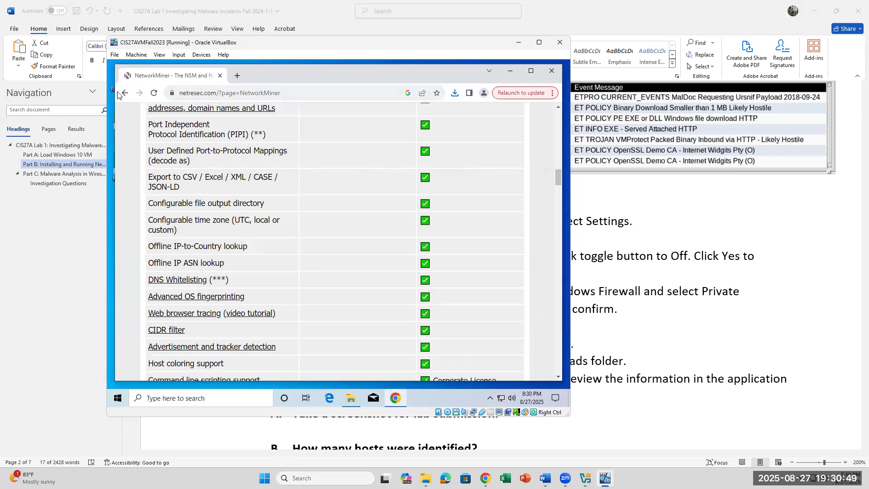
click(123, 92)
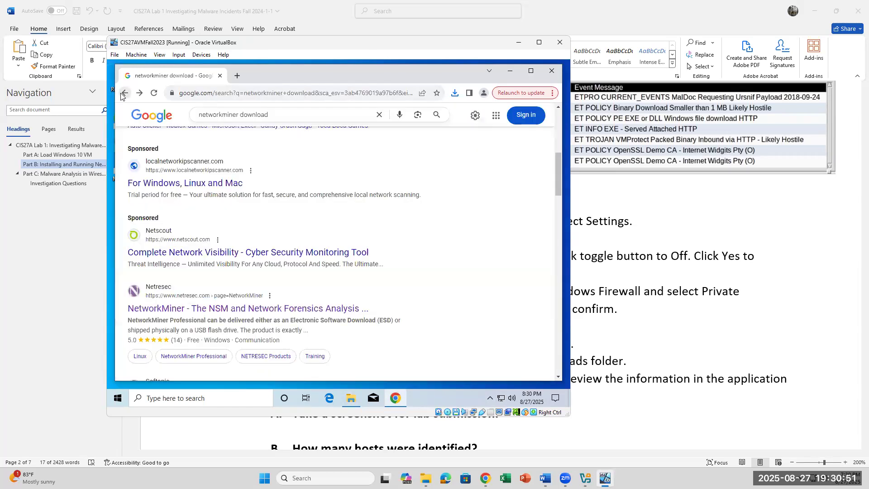
drag(269, 118, 202, 115)
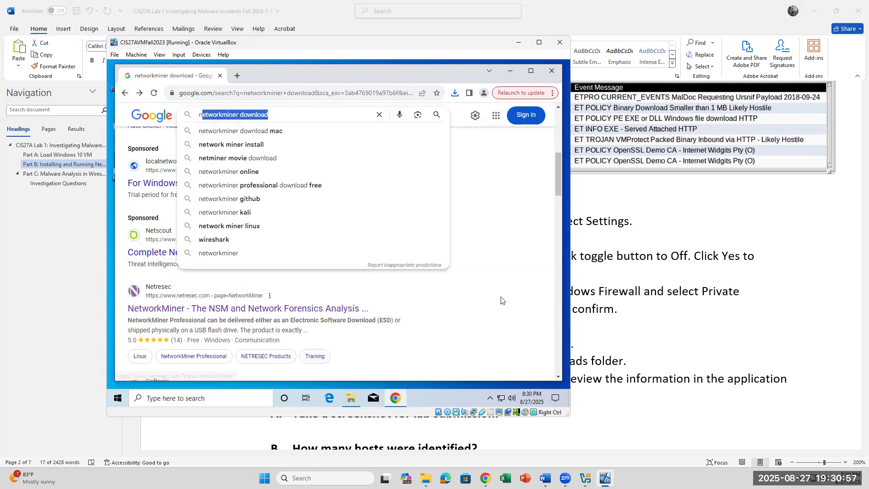
click(250, 337)
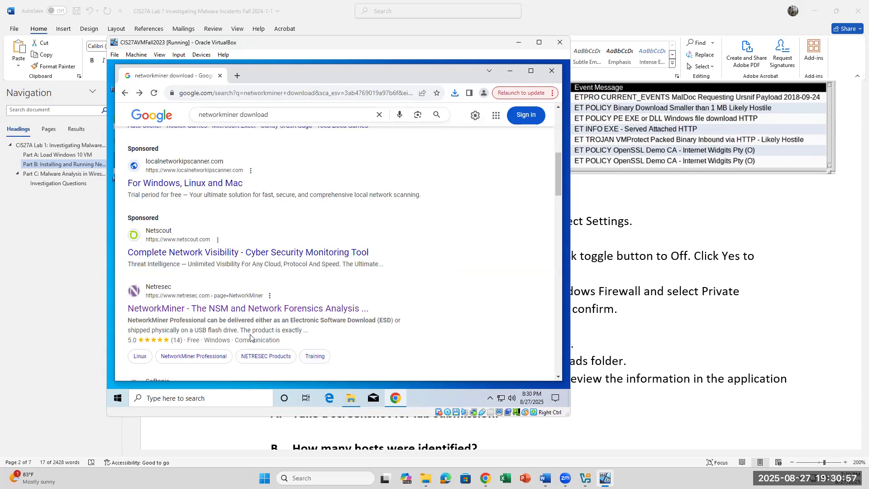
Step: Open netresec.com's NetworkMiner page and click Download NetworkMiner (free edition) again
click(264, 308)
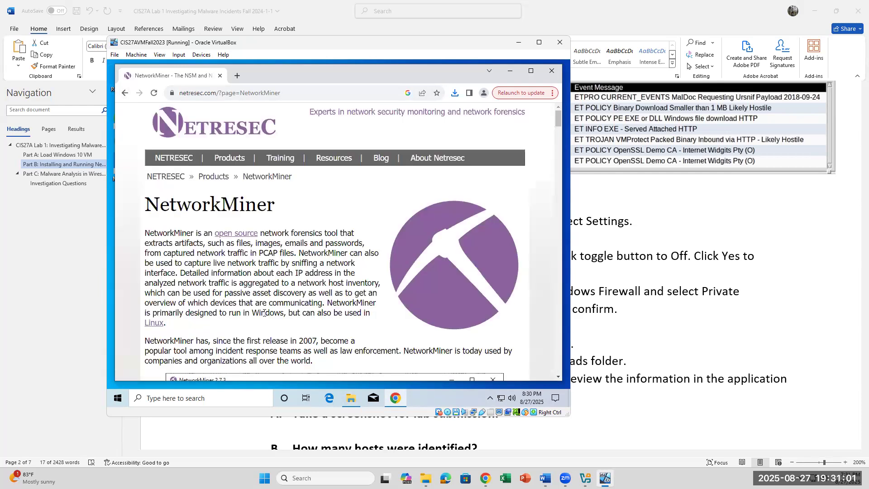
scroll(302, 308, down, 12)
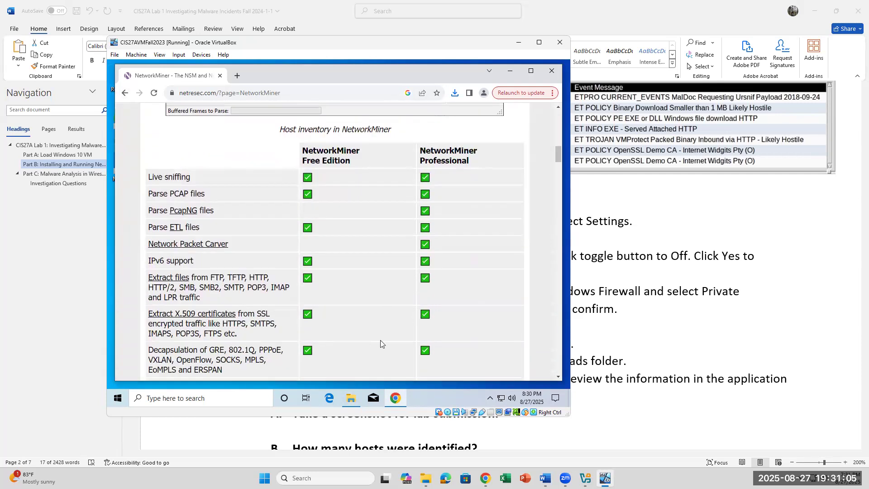
scroll(413, 343, down, 3)
scroll(340, 372, down, 2)
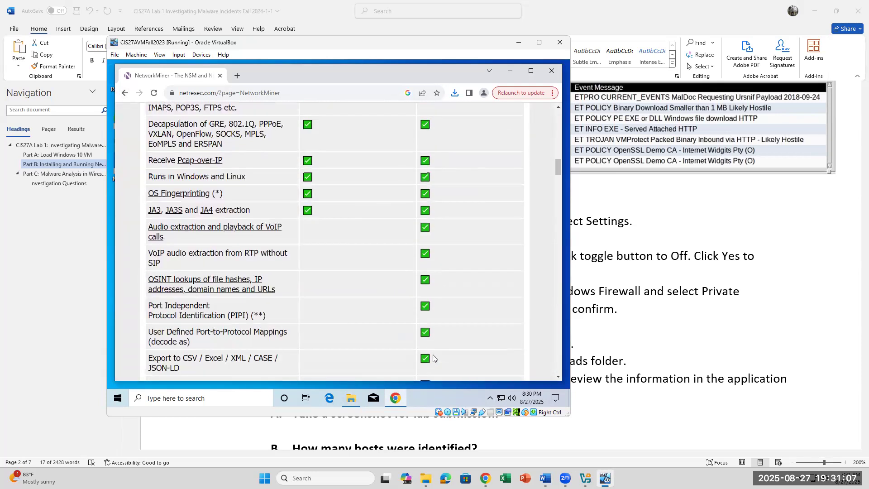
scroll(335, 368, down, 6)
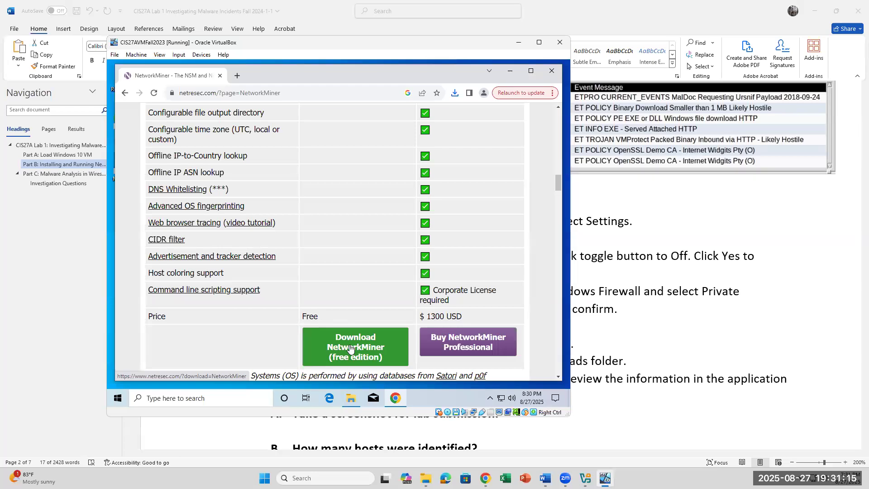
click(350, 348)
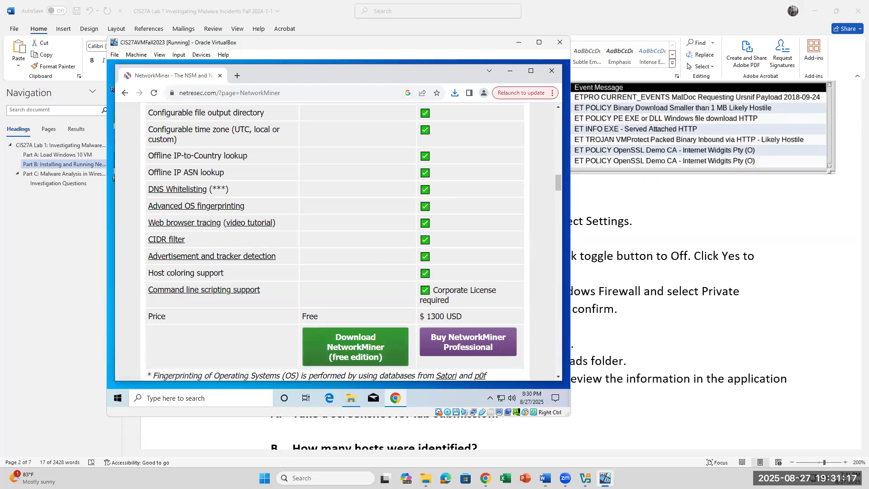
Step: Extract NetworkMiner_3-0.zip into a NetworkMiner_3-0 folder in Downloads with Extract All
click(349, 399)
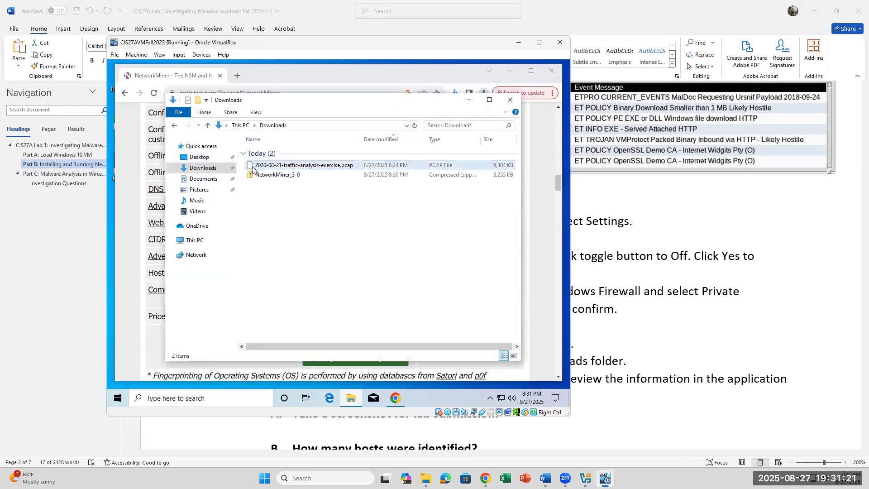
click(253, 176)
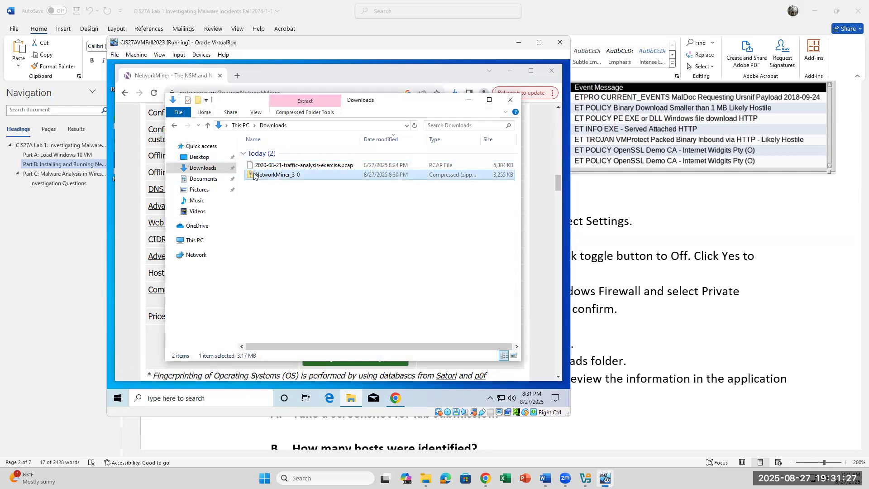
right_click(254, 175)
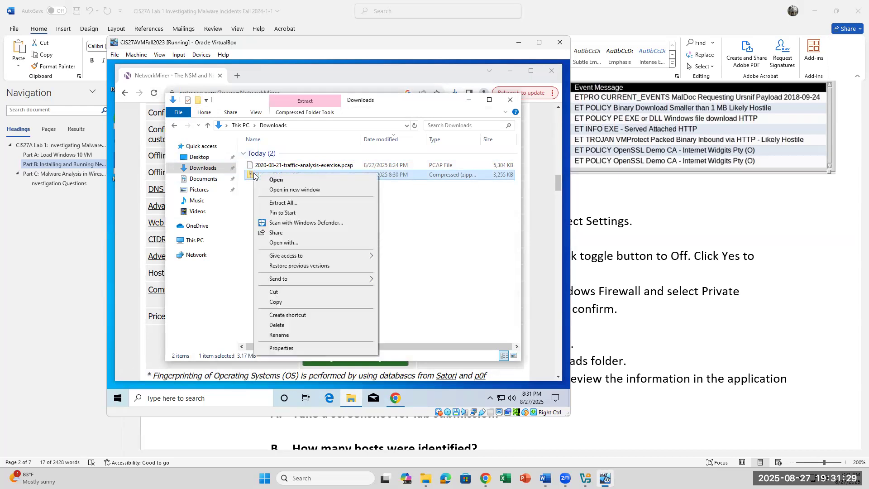
click(268, 204)
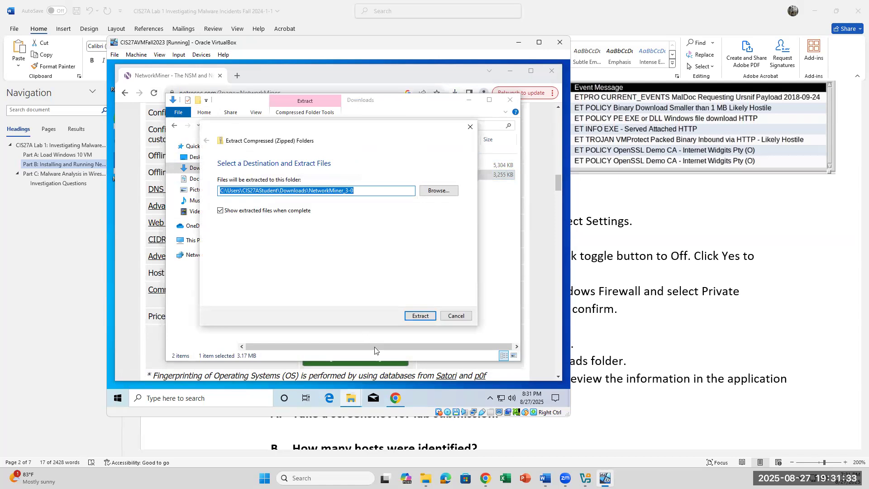
click(416, 319)
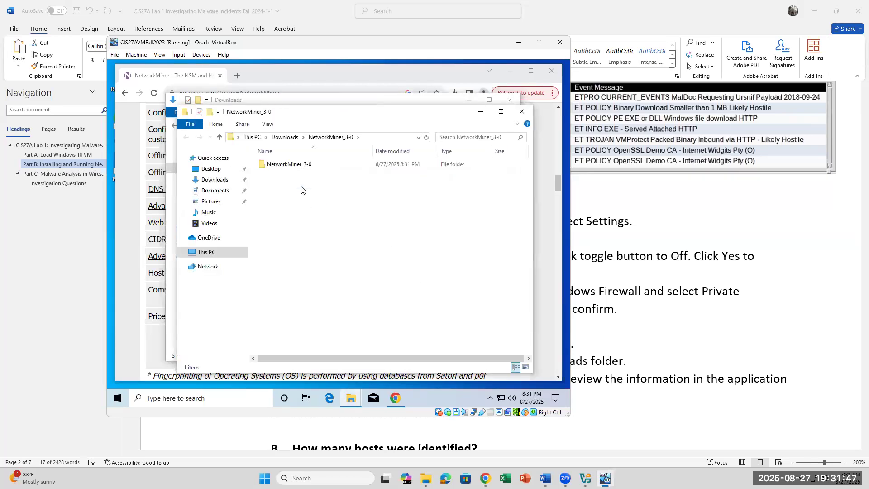
click(522, 112)
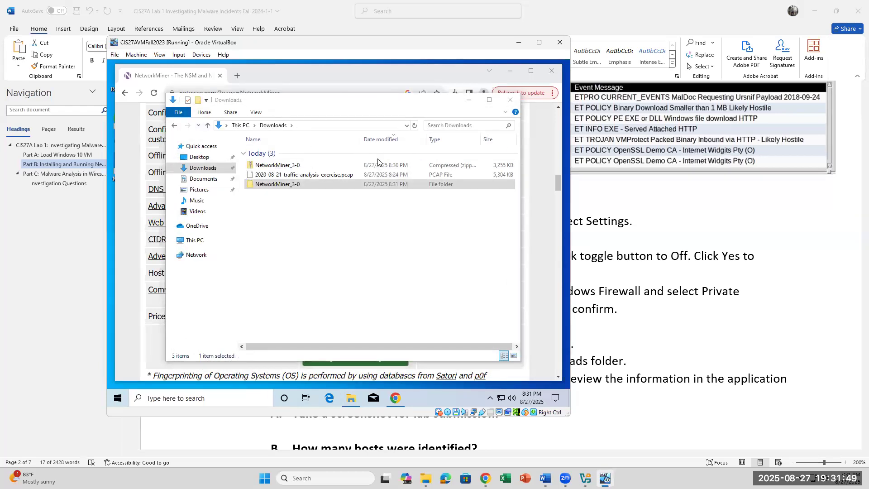
Step: Check the zip's context menu without acting, then select the extracted NetworkMiner_3-0 folder
click(258, 168)
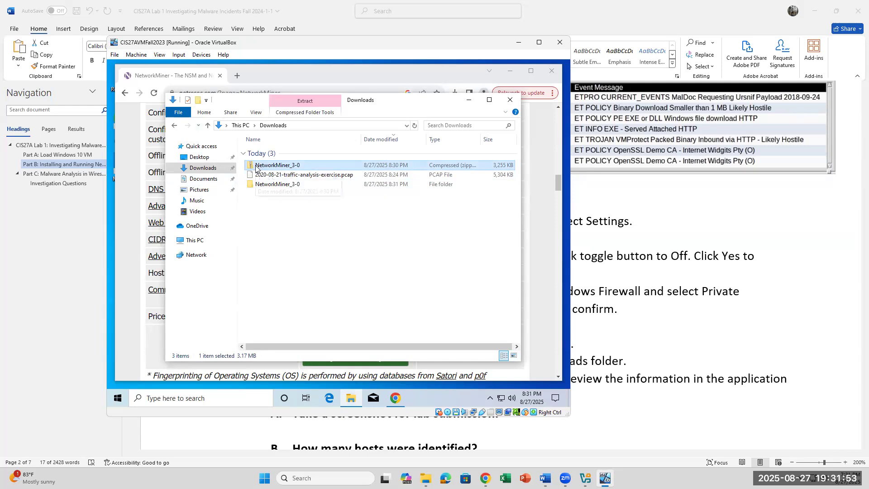
click(279, 245)
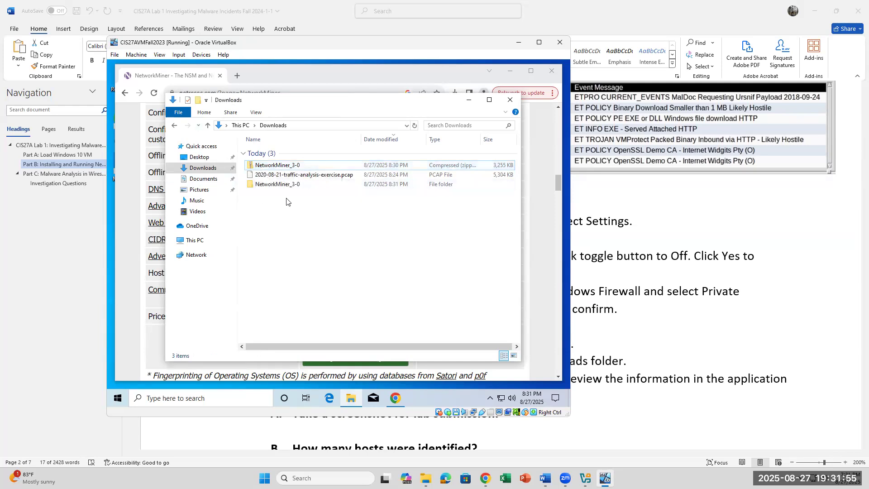
right_click(297, 169)
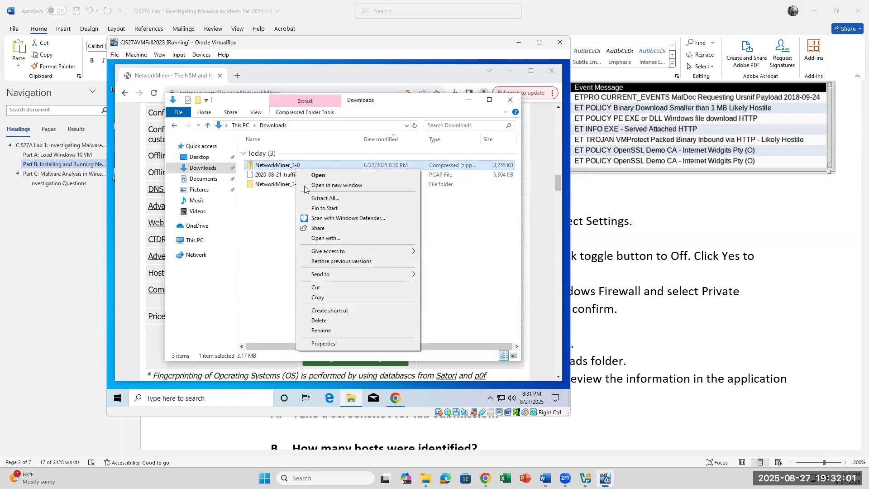
click(243, 234)
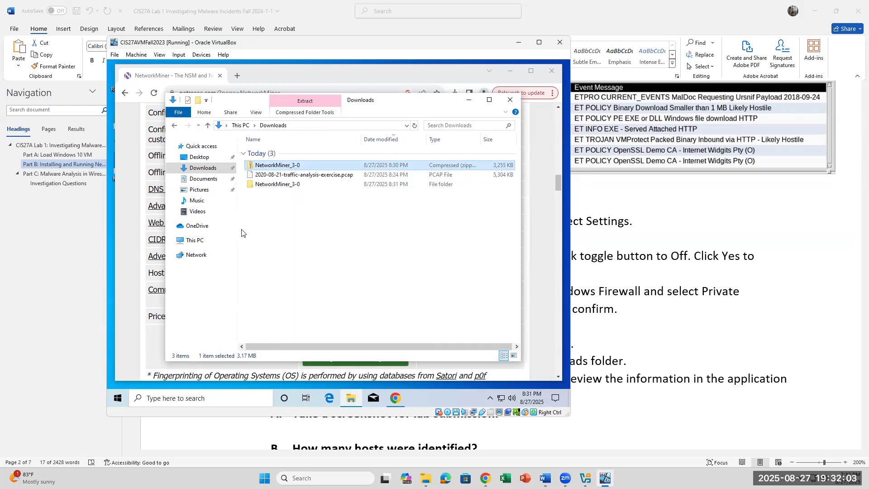
click(256, 186)
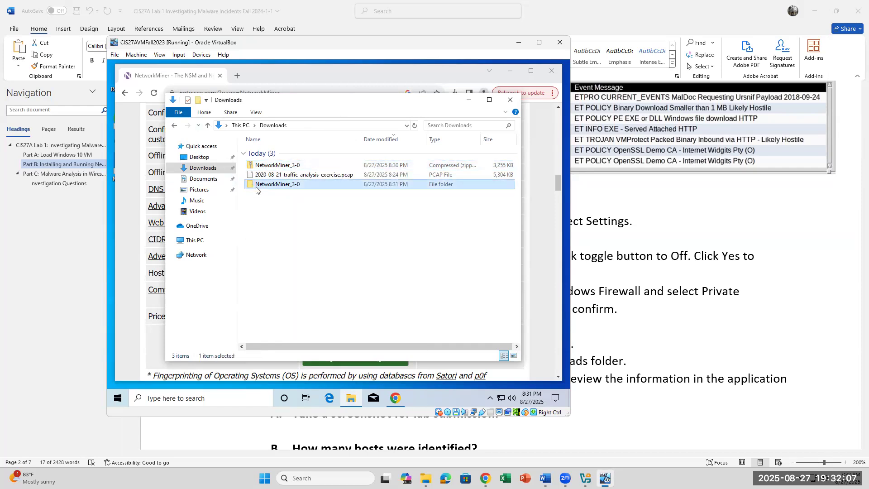
Step: Browse into the extracted NetworkMiner_3-0 folders, then return to Downloads and check the zip's context menu
double_click(255, 189)
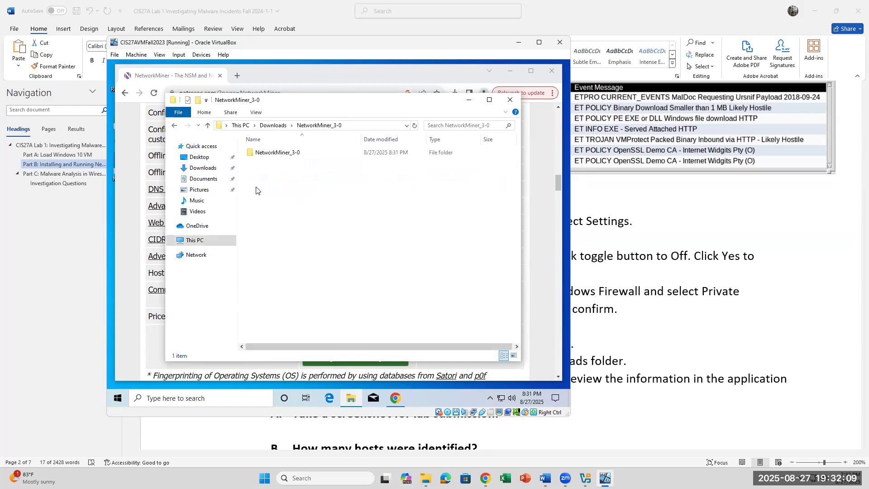
double_click(277, 153)
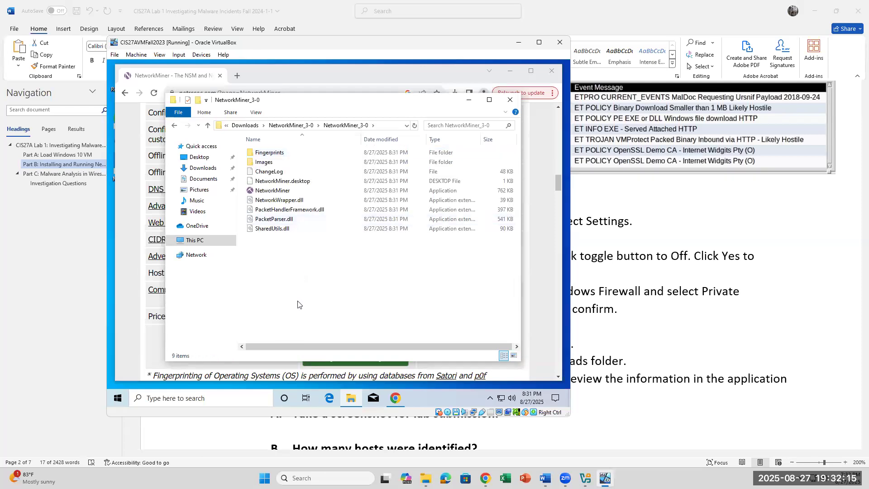
click(296, 192)
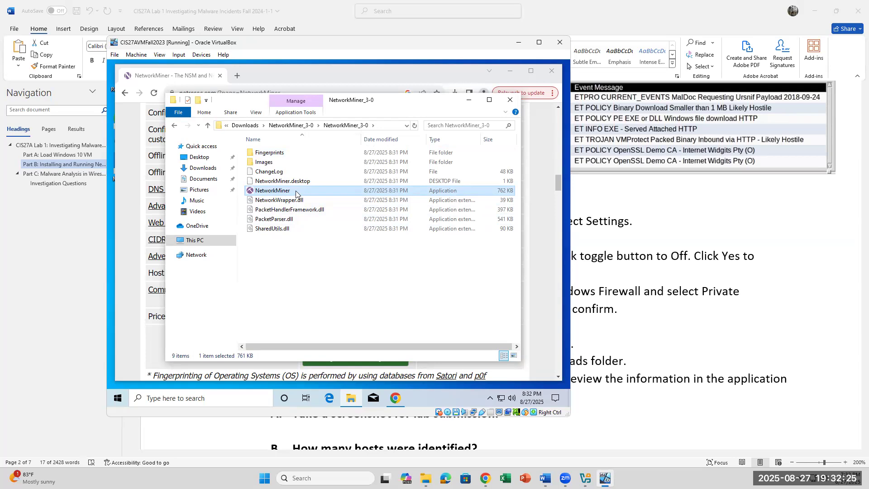
click(138, 356)
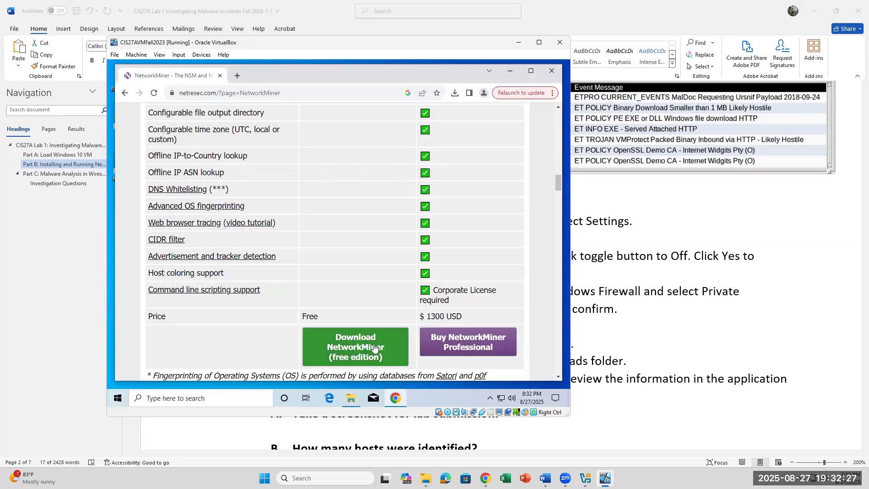
click(350, 398)
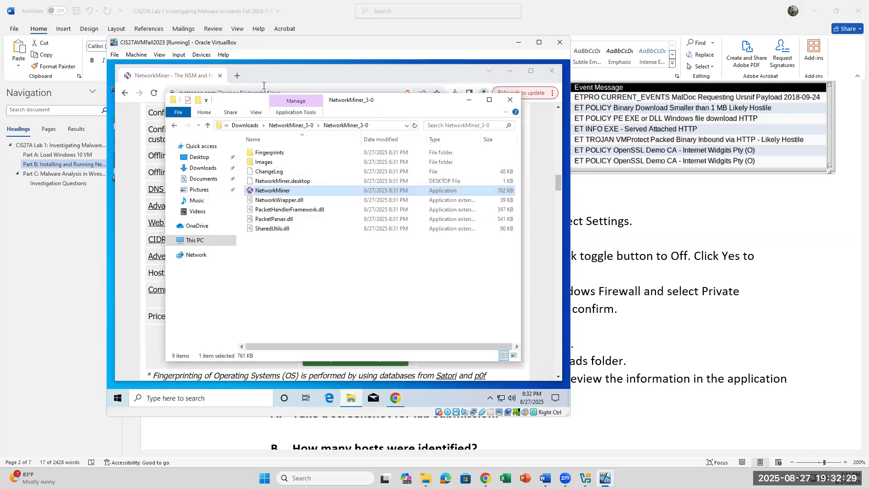
click(204, 168)
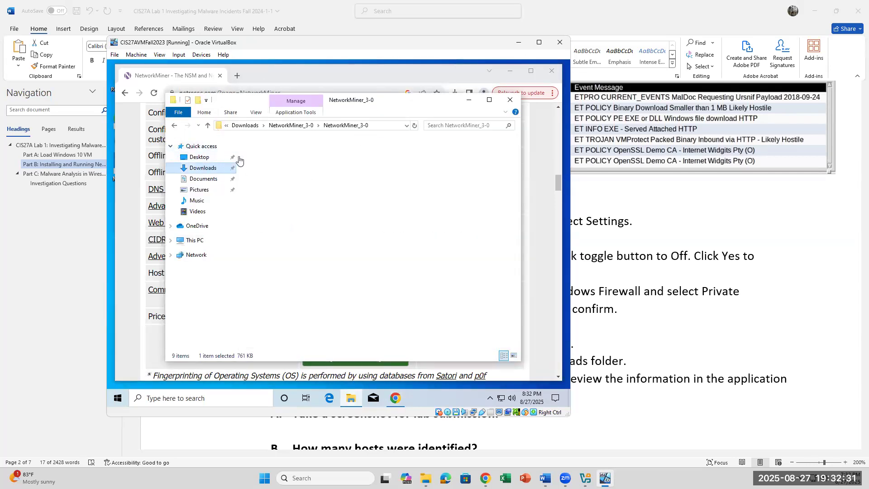
click(285, 165)
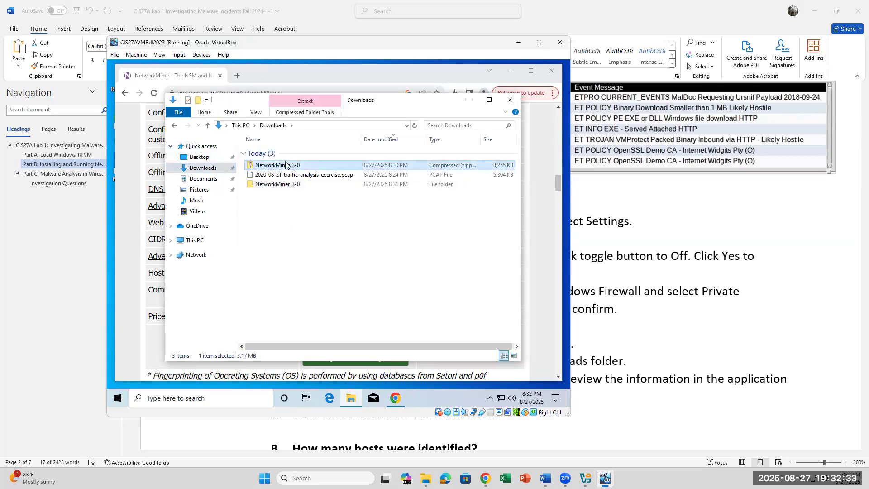
right_click(285, 165)
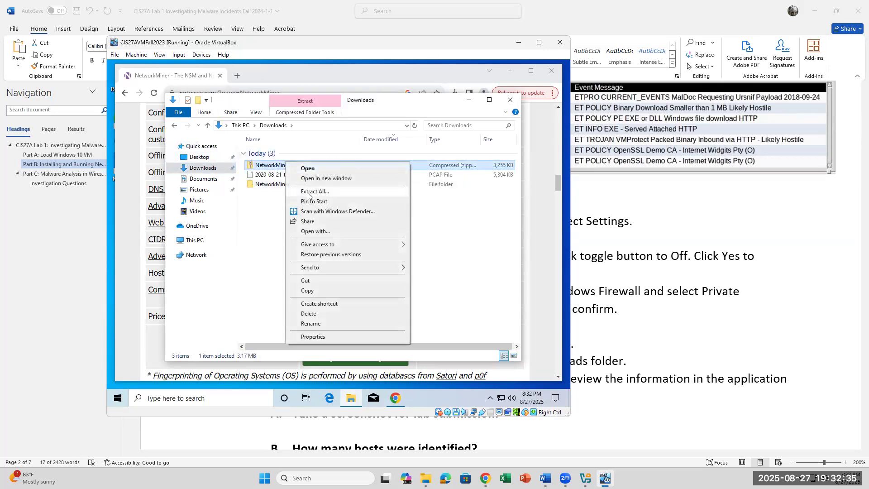
click(267, 192)
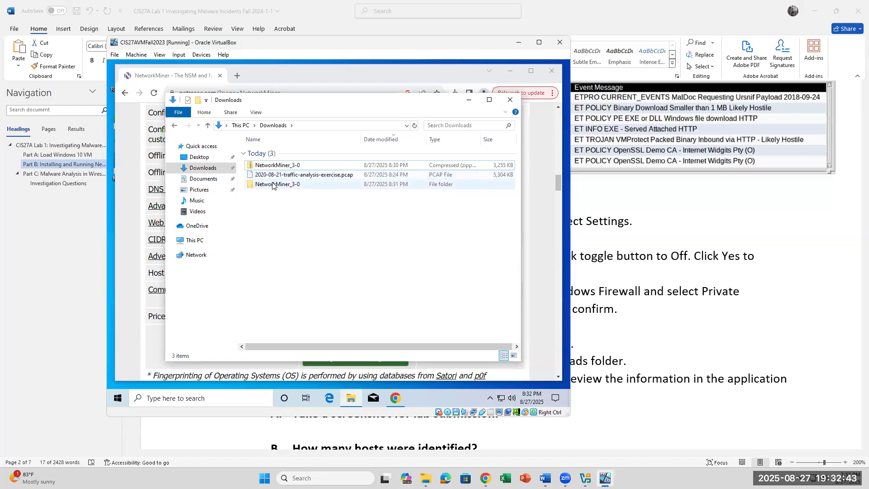
Step: Open NetworkMiner_3-0 > NetworkMiner_3-0 and launch NetworkMiner.exe
double_click(272, 185)
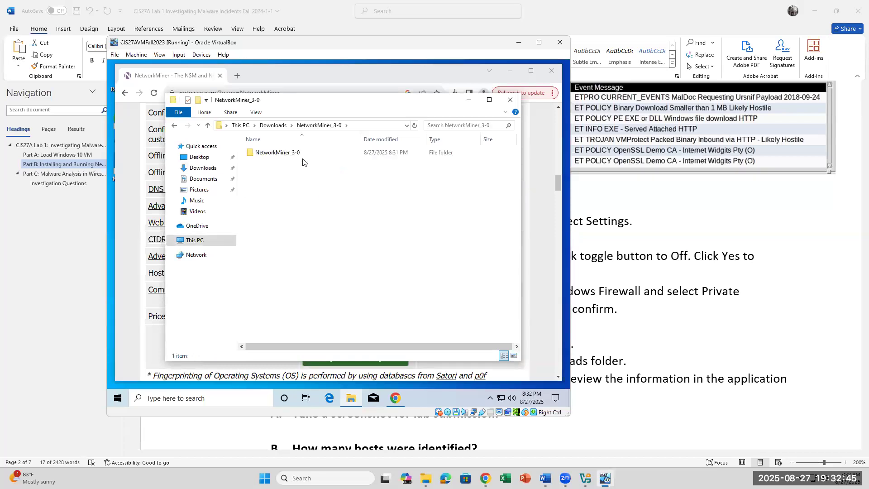
click(302, 158)
double_click(303, 156)
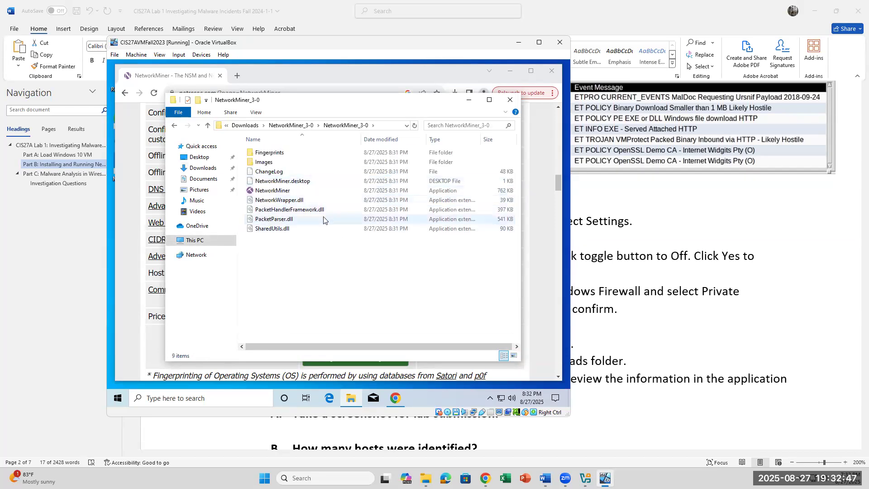
click(330, 196)
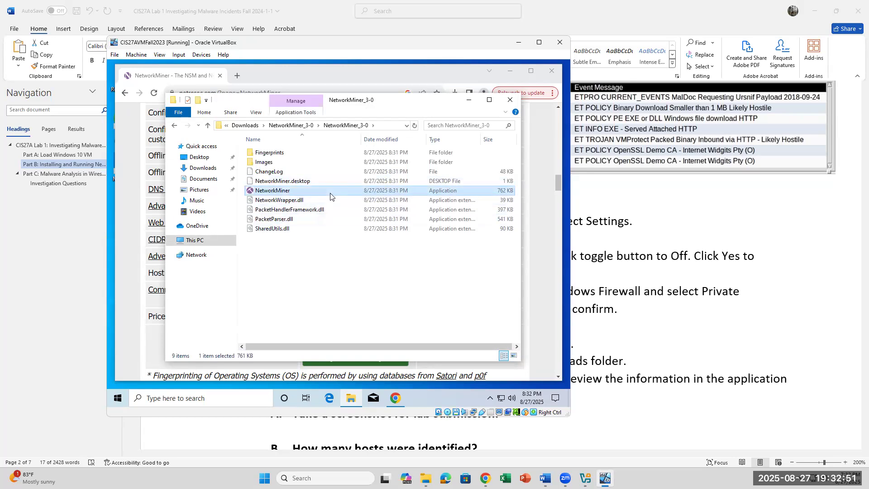
double_click(249, 193)
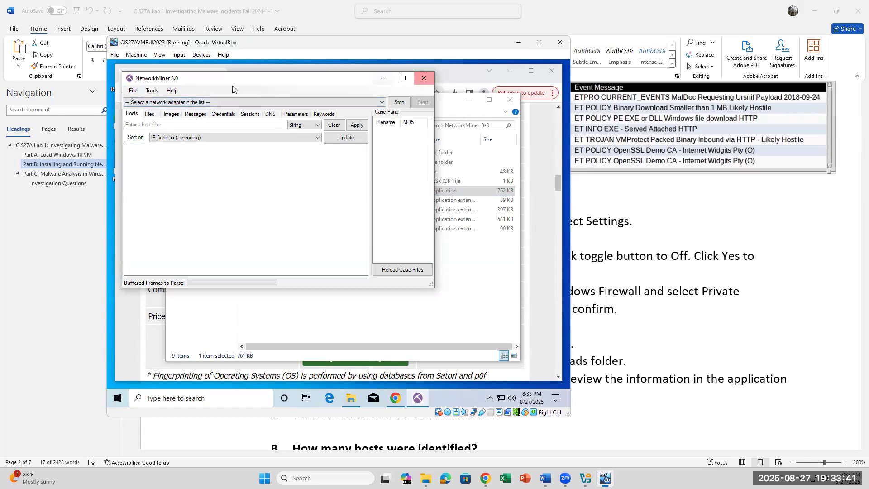
Step: Load 2020-08-21-traffic-analysis-exercise.pcap from Downloads into NetworkMiner
click(129, 94)
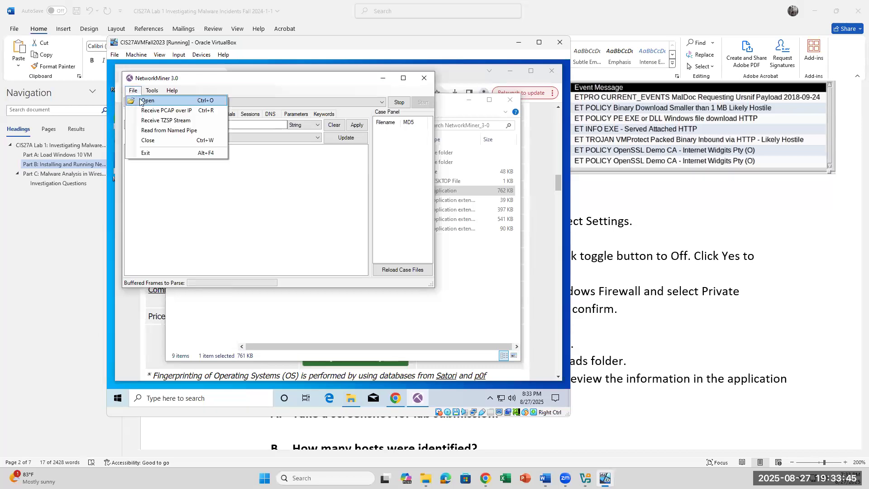
click(139, 98)
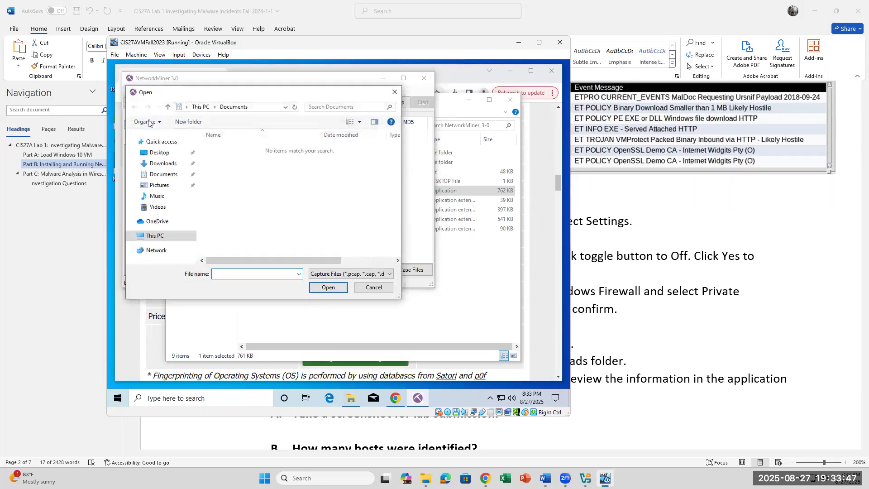
click(154, 164)
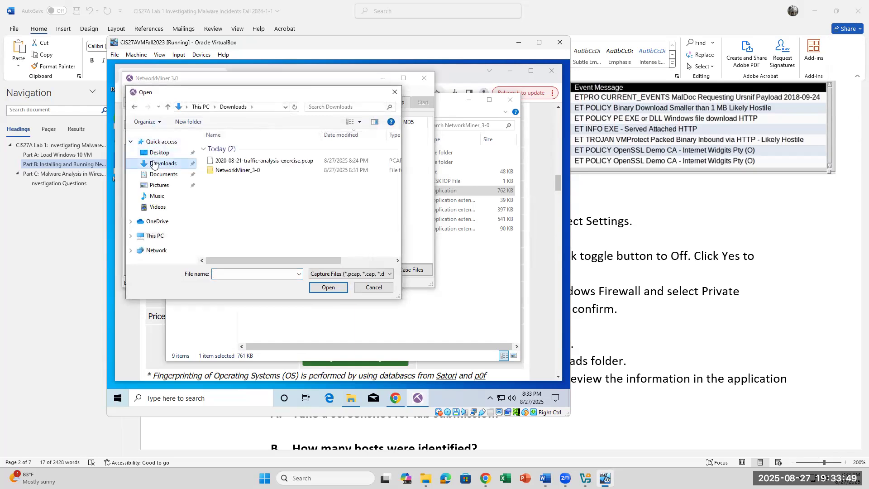
click(220, 162)
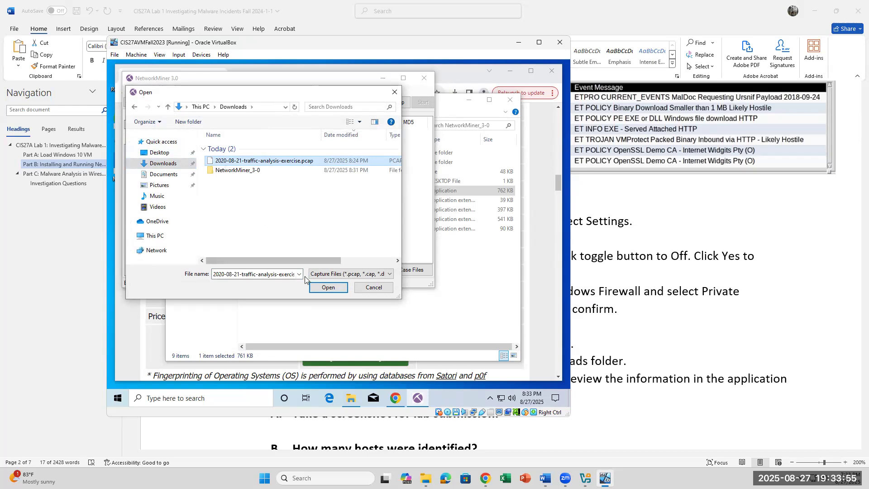
click(315, 286)
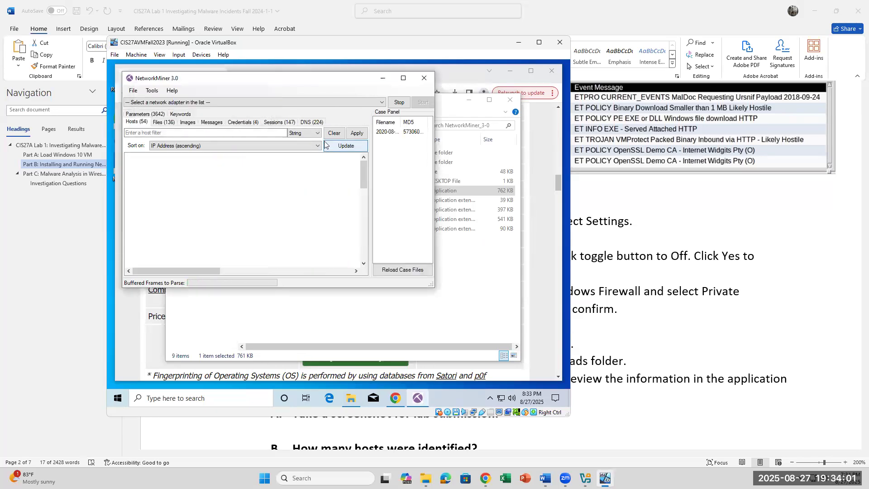
Step: Reopen the Open dialog, cancel it without reloading, and close NetworkMiner
click(133, 91)
click(133, 91)
click(133, 91)
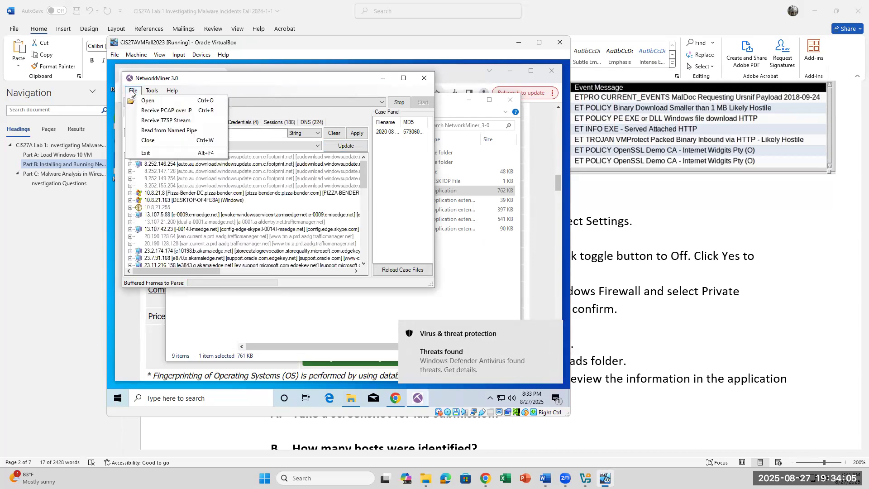
click(148, 100)
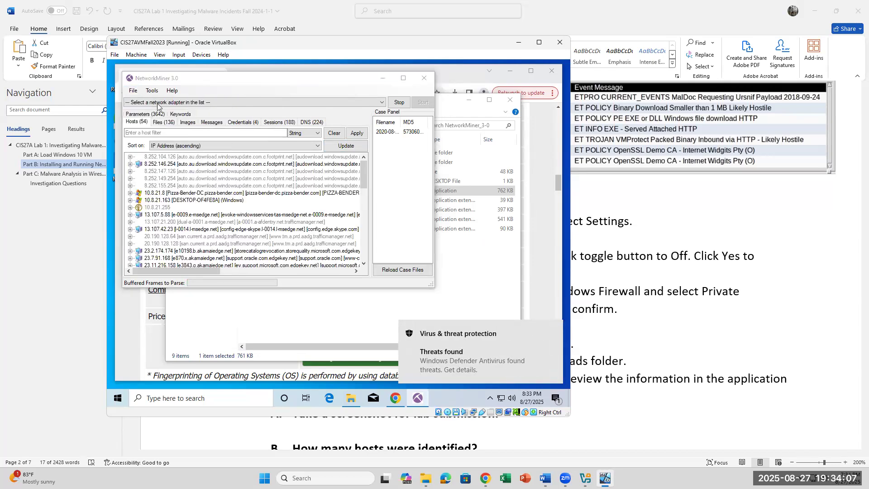
click(163, 164)
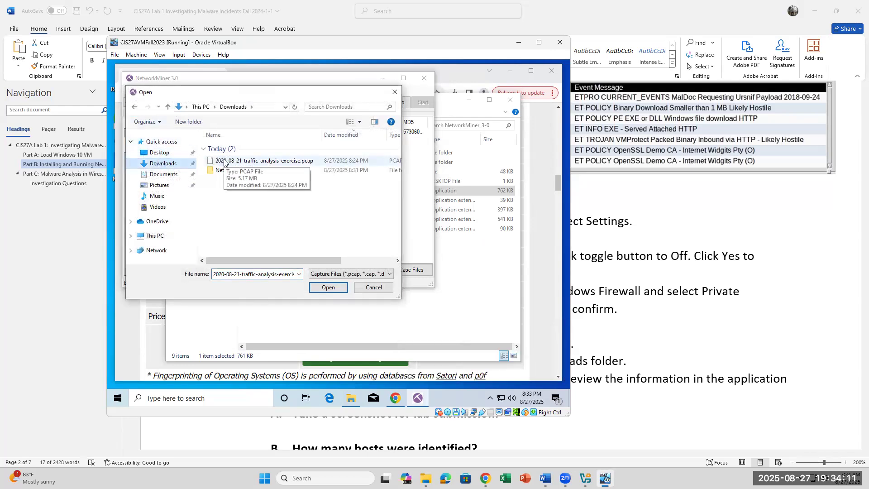
click(224, 162)
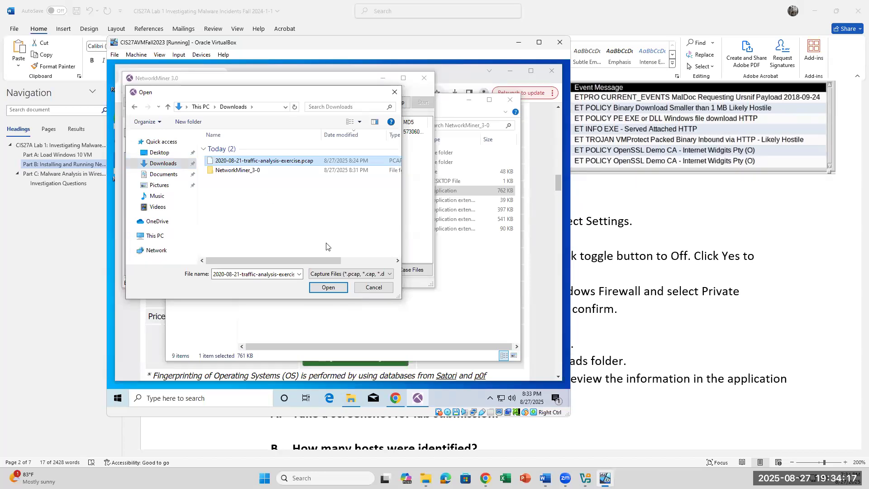
click(360, 288)
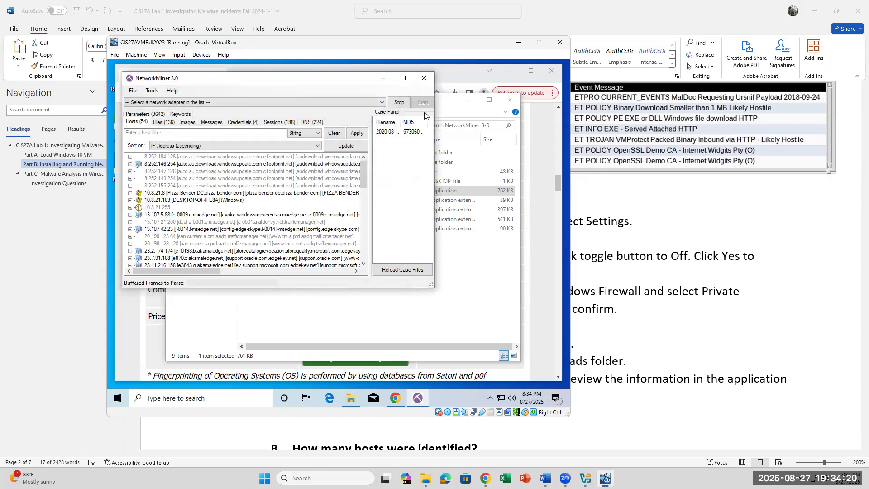
click(424, 78)
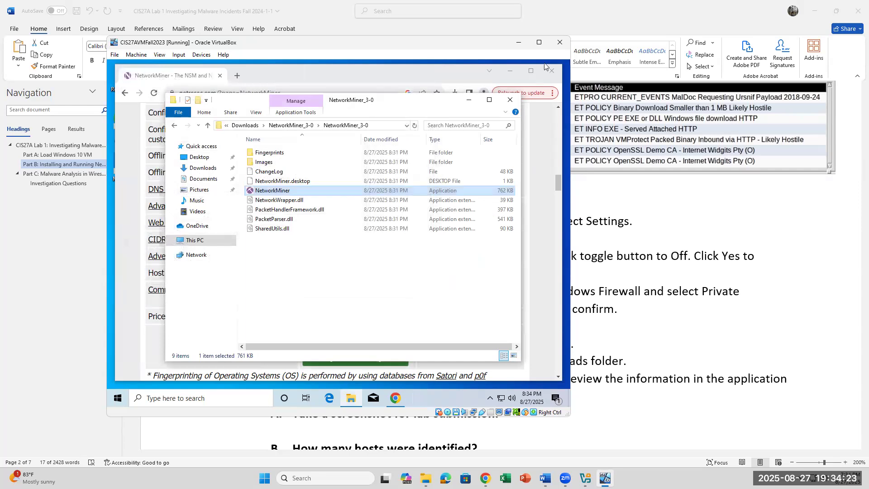
Step: Close File Explorer and Chrome, then relaunch NetworkMiner from Downloads > NetworkMiner_3-0 > NetworkMiner_3-0
click(519, 97)
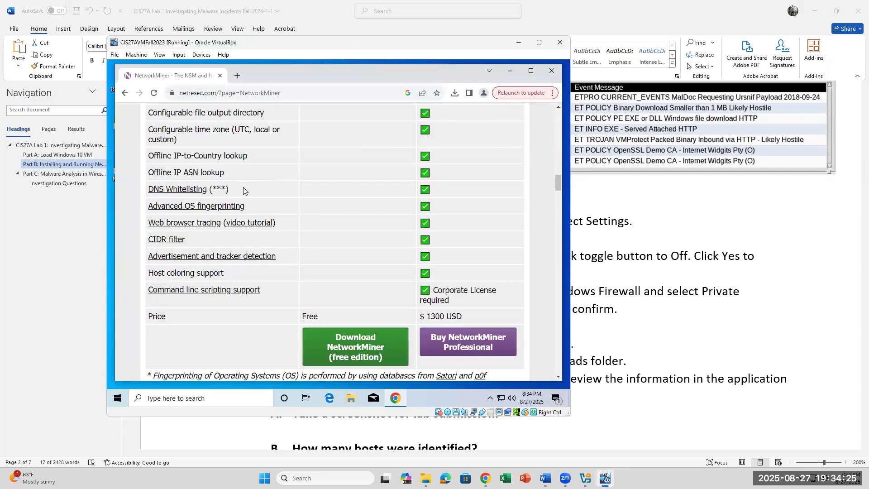
click(551, 70)
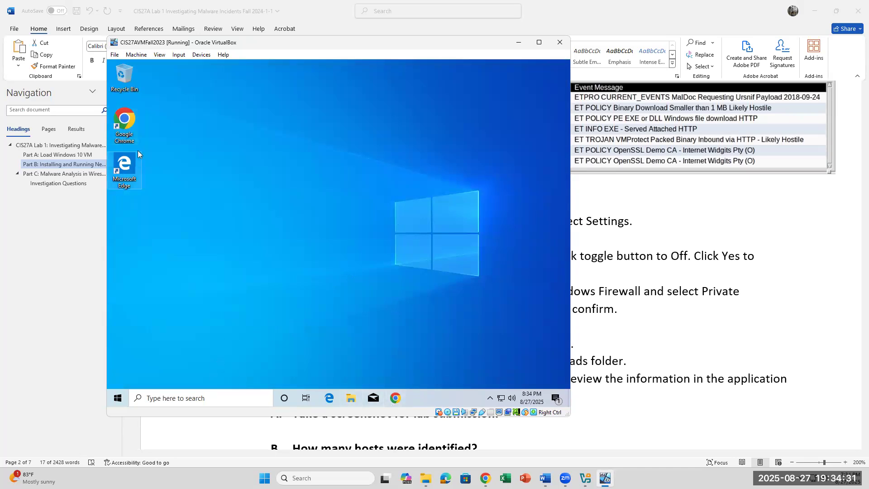
key(super+e)
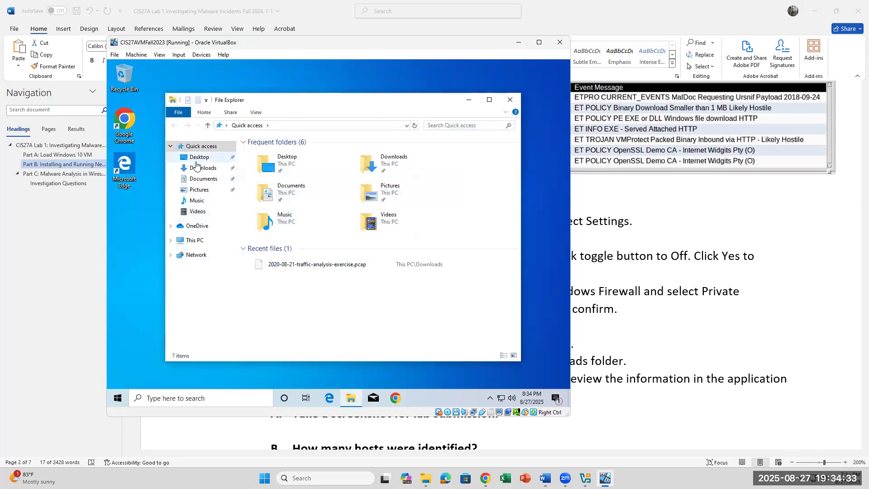
click(196, 169)
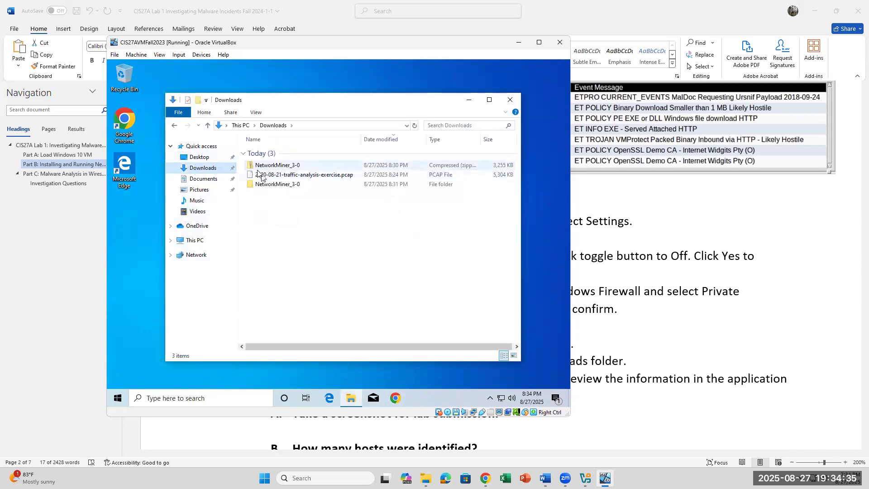
double_click(264, 184)
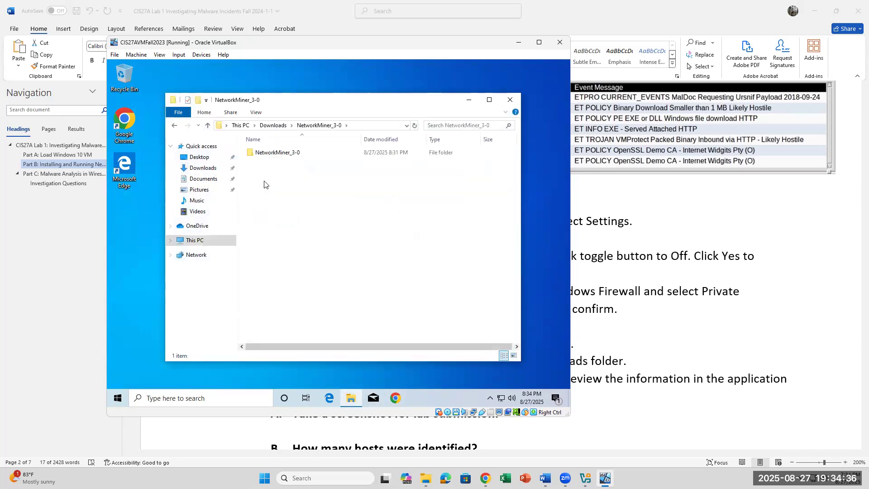
double_click(276, 154)
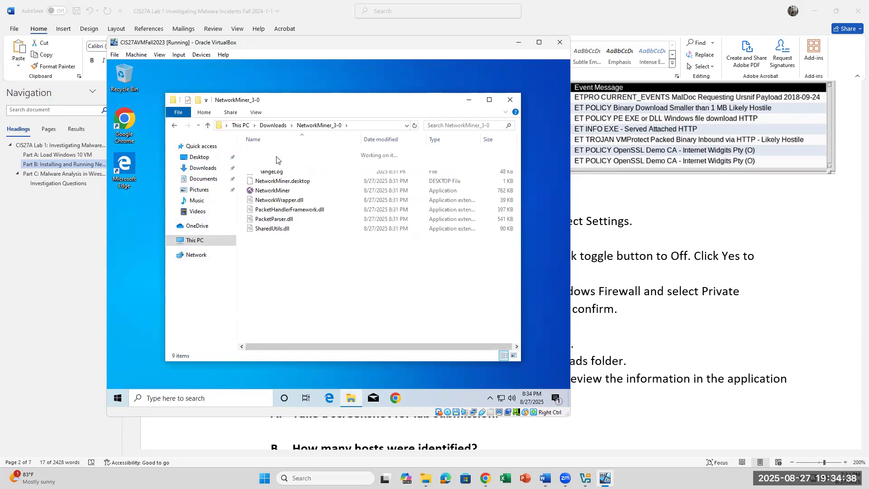
double_click(272, 190)
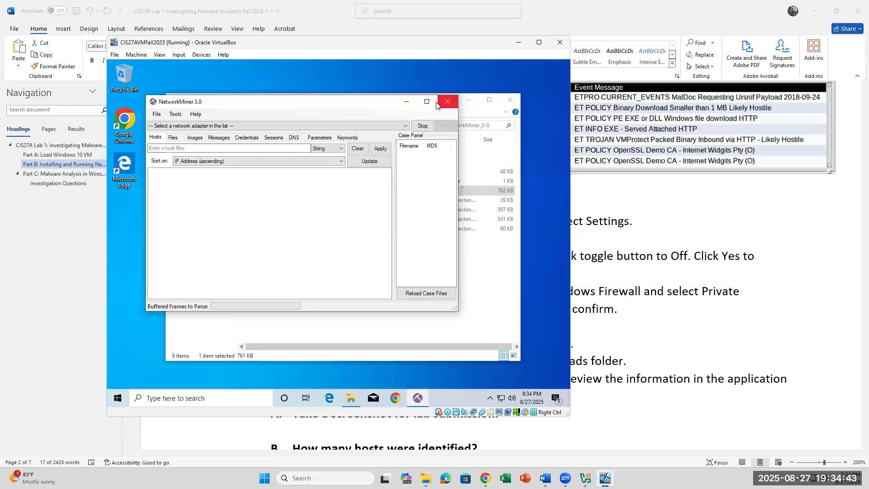
Step: Open 2020-08-21-traffic-analysis-exercise.pcap in NetworkMiner and maximize its window to show the Hosts list
click(154, 114)
click(162, 124)
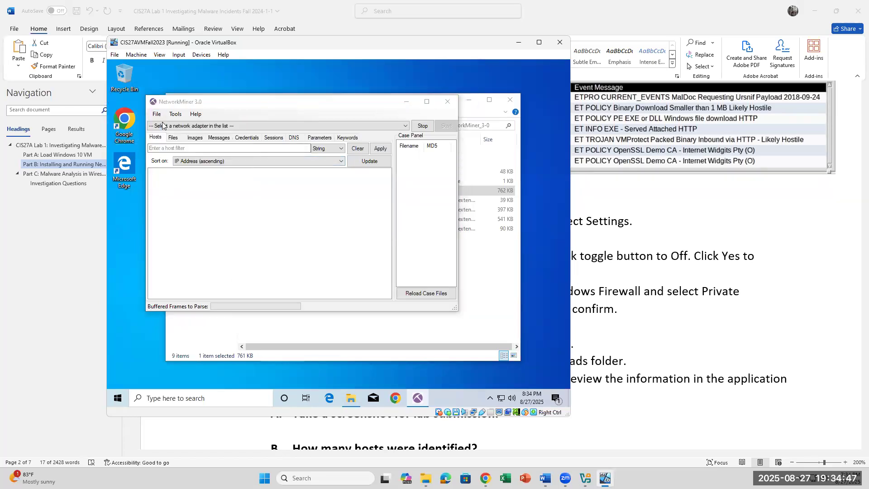
click(271, 184)
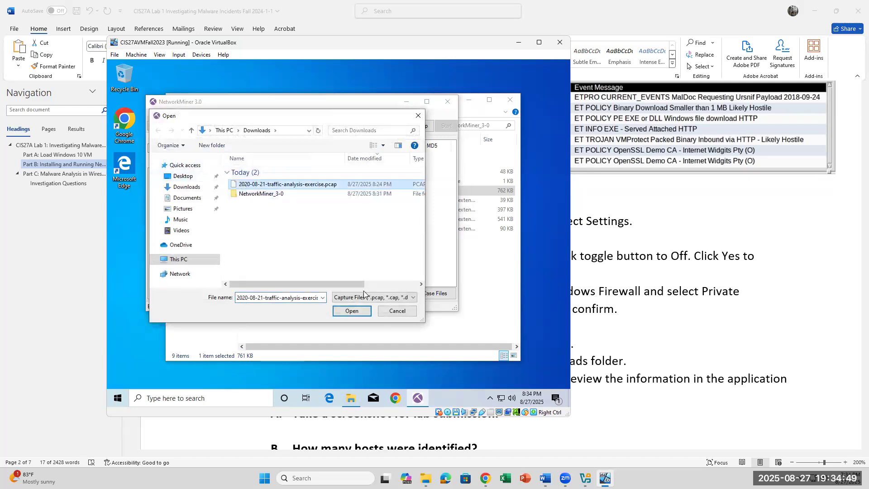
click(353, 311)
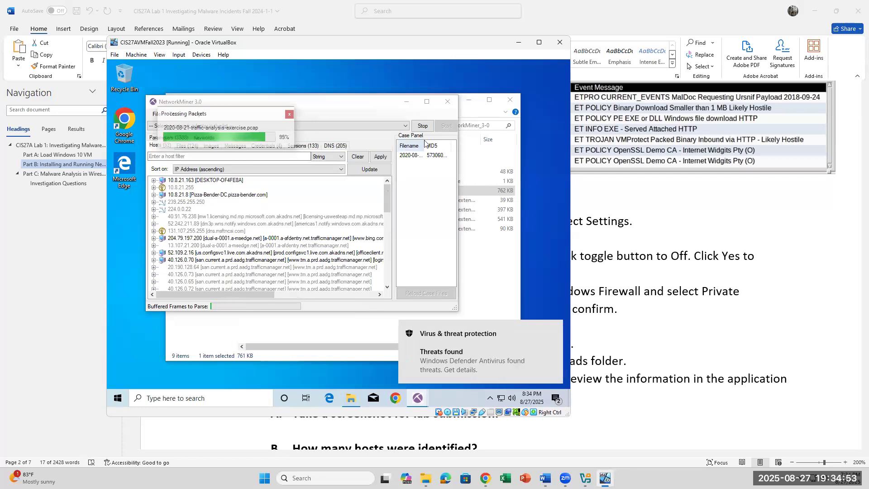
click(428, 104)
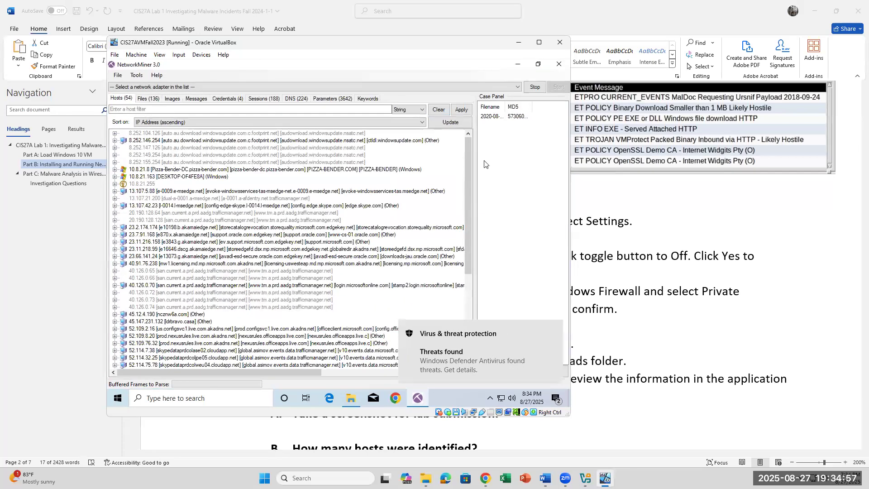
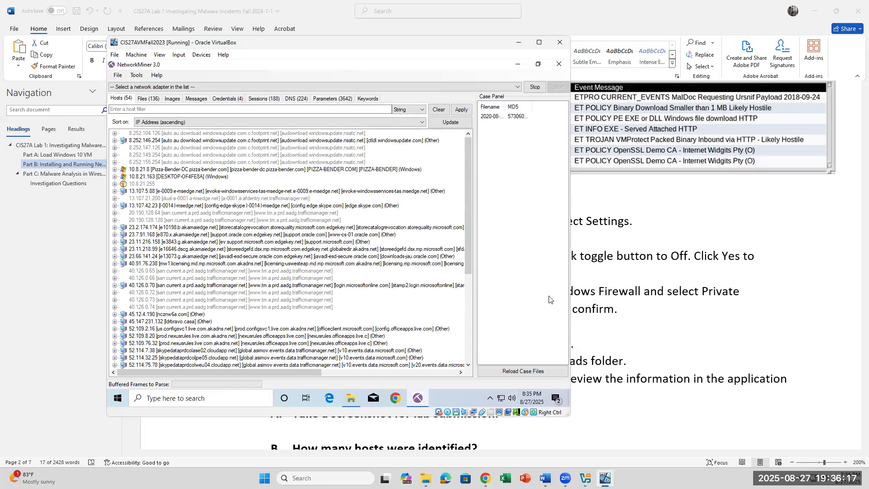
Step: Dismiss the security screen and reread step 15's Windows Firewall instructions in the Word handout
key(ctrl+alt+Delete)
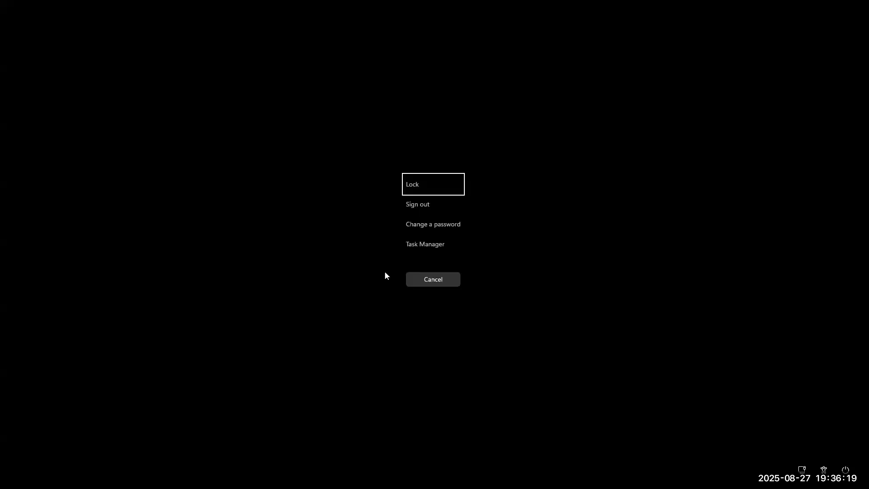
key(Escape)
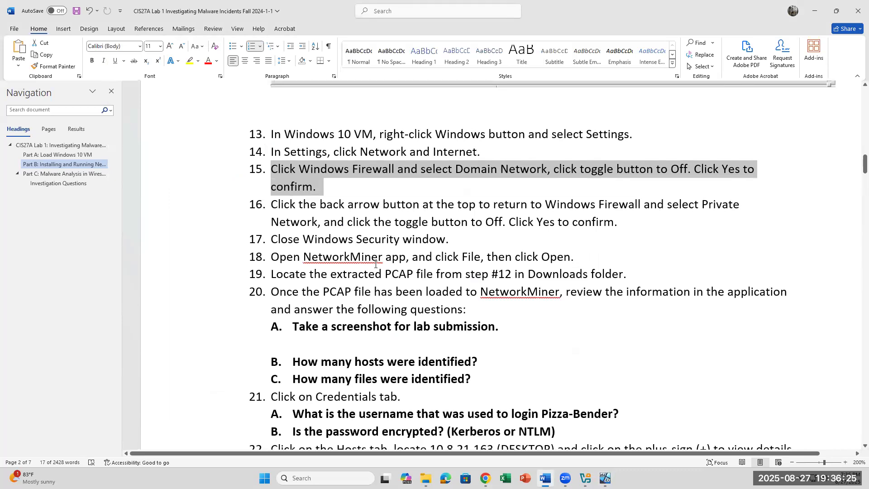
click(442, 195)
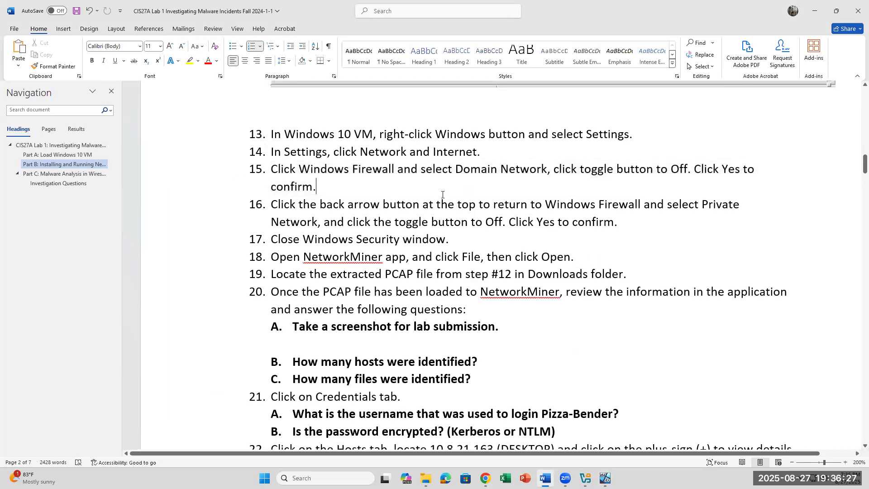
scroll(442, 194, down, 2)
scroll(505, 199, up, 3)
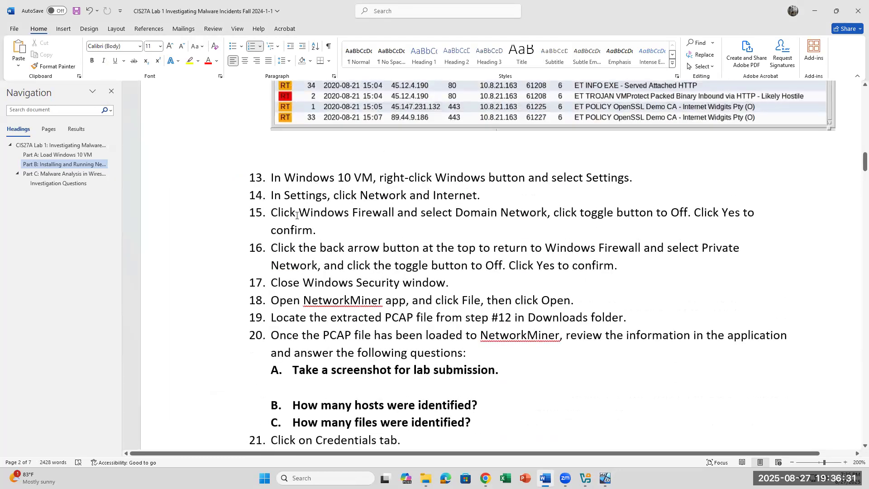
triple_click(267, 210)
click(542, 213)
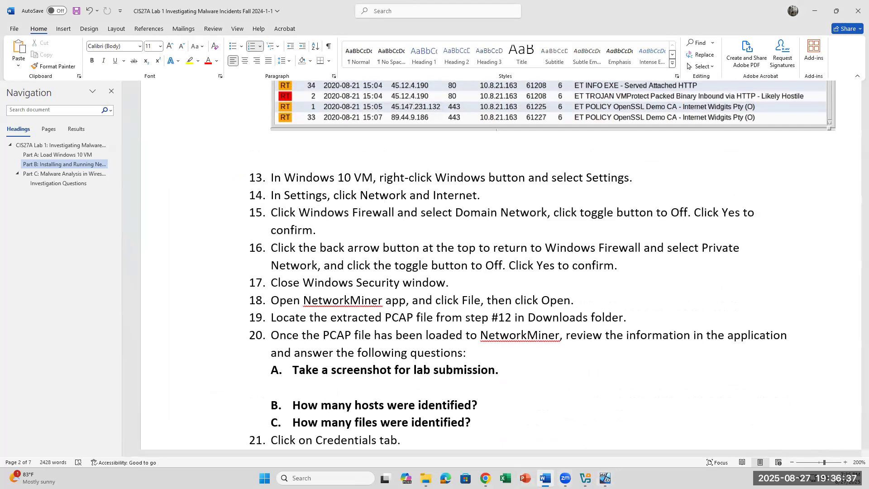
Step: Bring the Windows 10 VM forward, let it capture the mouse, and open Settings from the Start right-click menu
click(605, 478)
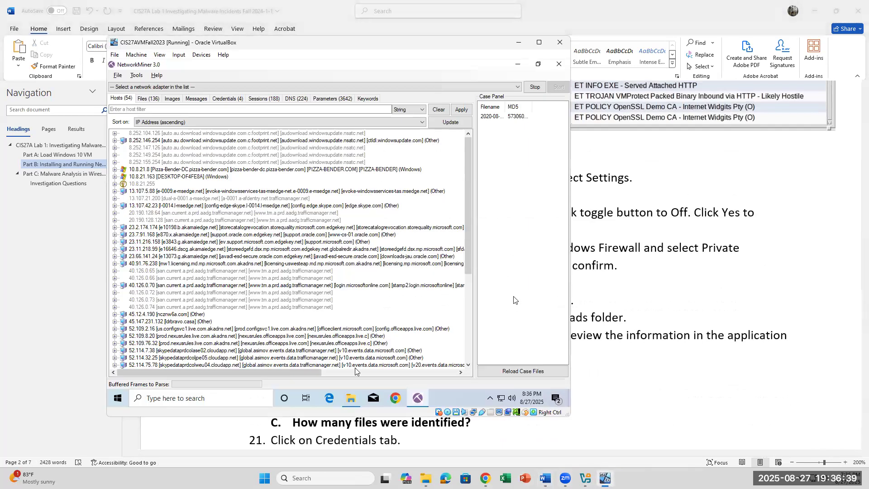
click(119, 401)
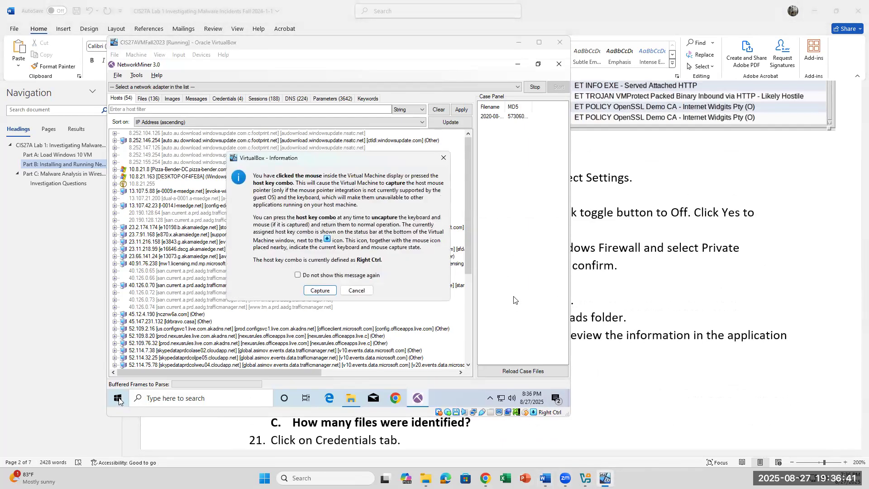
click(320, 289)
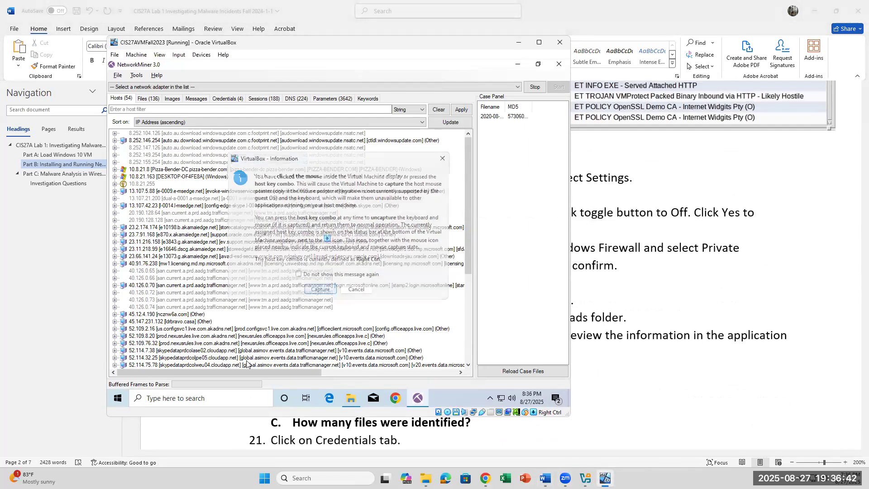
right_click(121, 399)
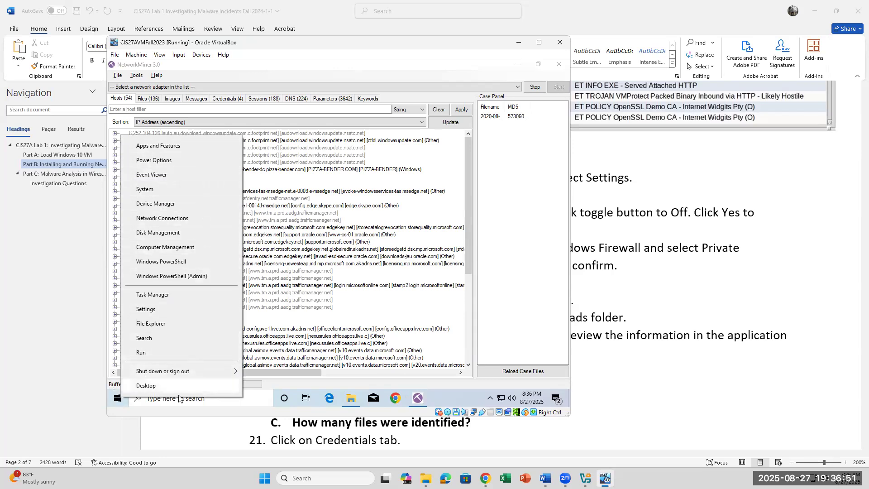
click(146, 310)
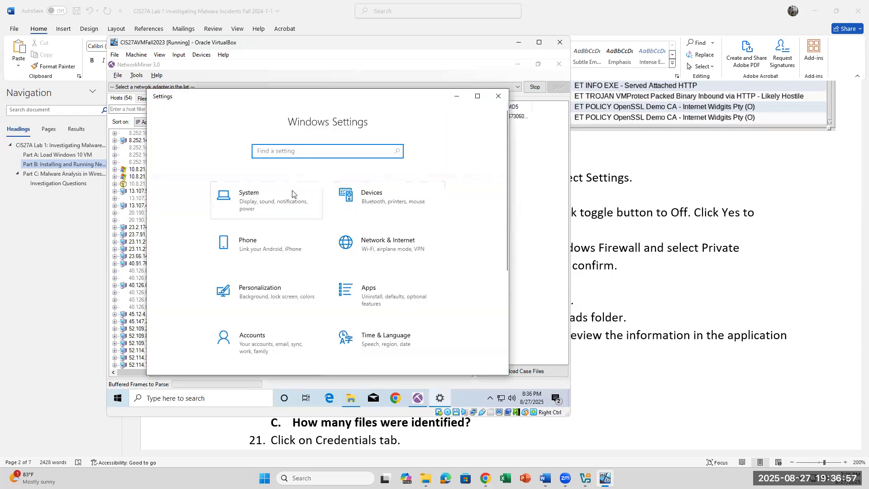
Step: Reach Network & Internet Status in the VM's Settings, showing Ethernet connected on a public network
click(384, 244)
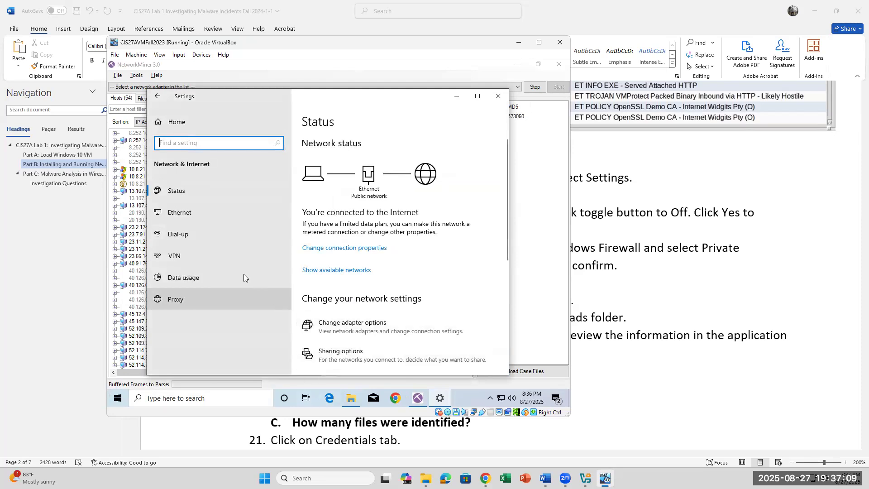
click(496, 96)
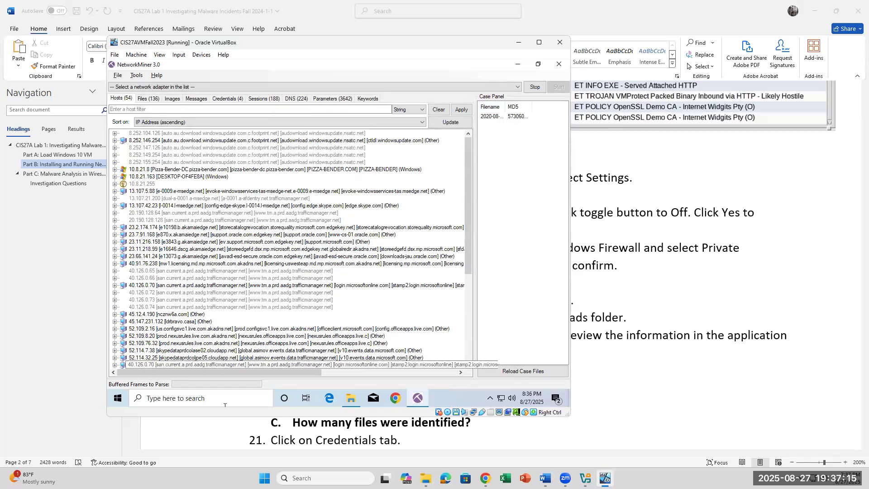
right_click(117, 400)
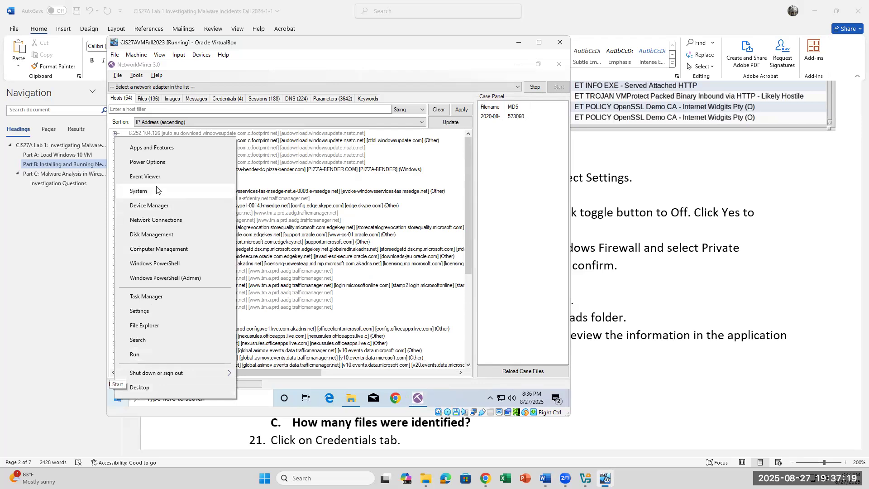
click(161, 310)
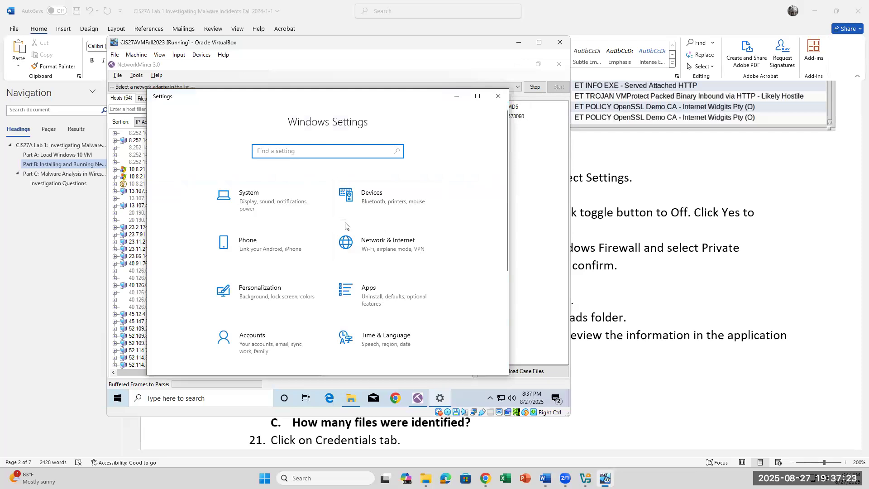
click(365, 244)
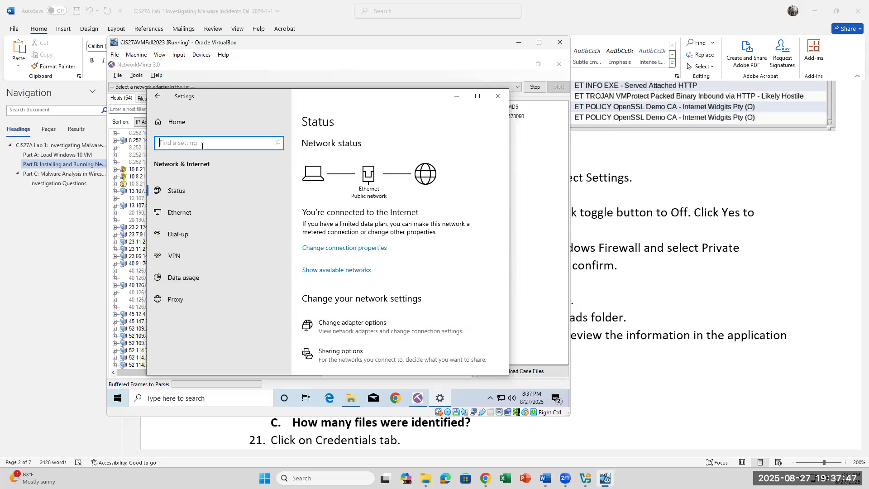
Step: Search Settings for 'fire' and open the Windows Defender Firewall control panel
text(fire)
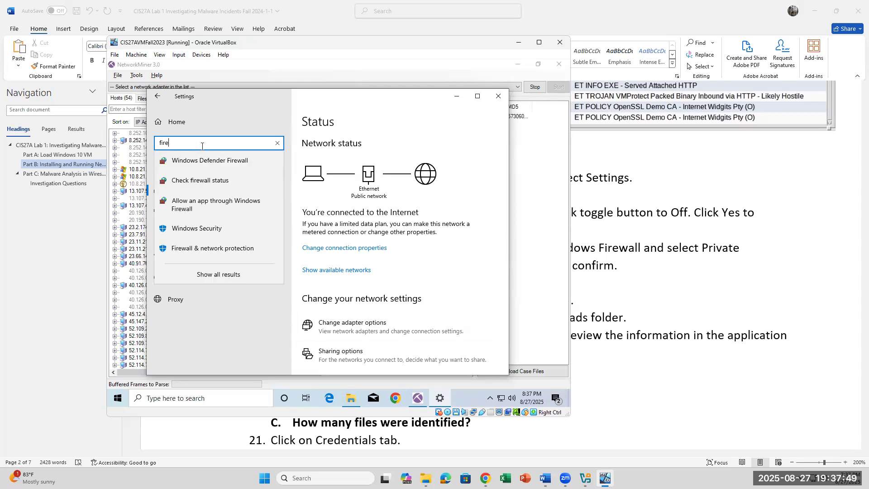
click(203, 160)
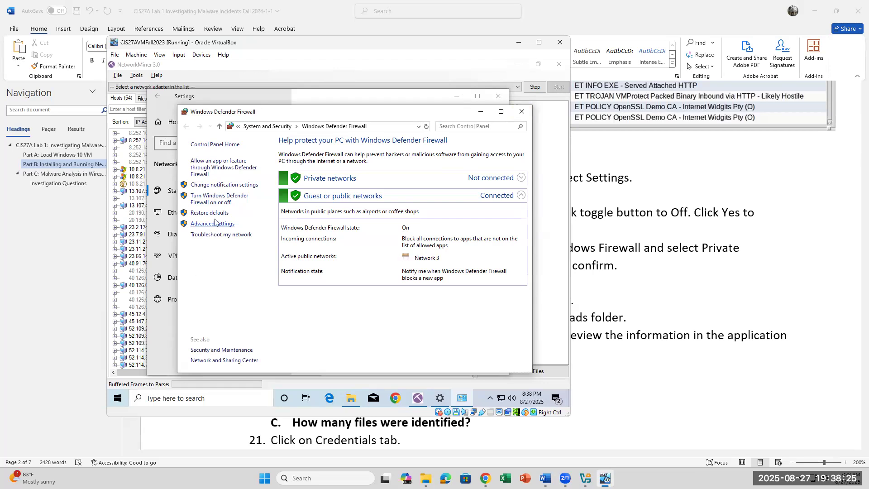
Step: Turn Windows Defender Firewall off for private and public networks and close the control panel
click(217, 199)
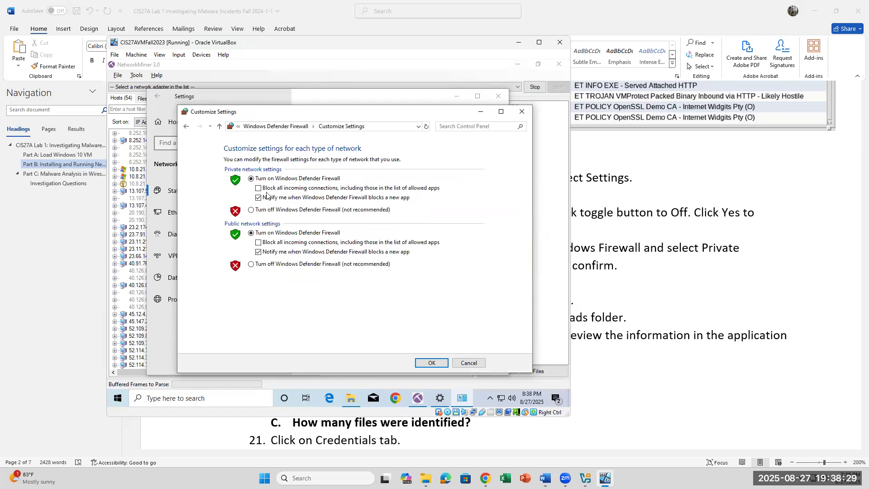
click(253, 211)
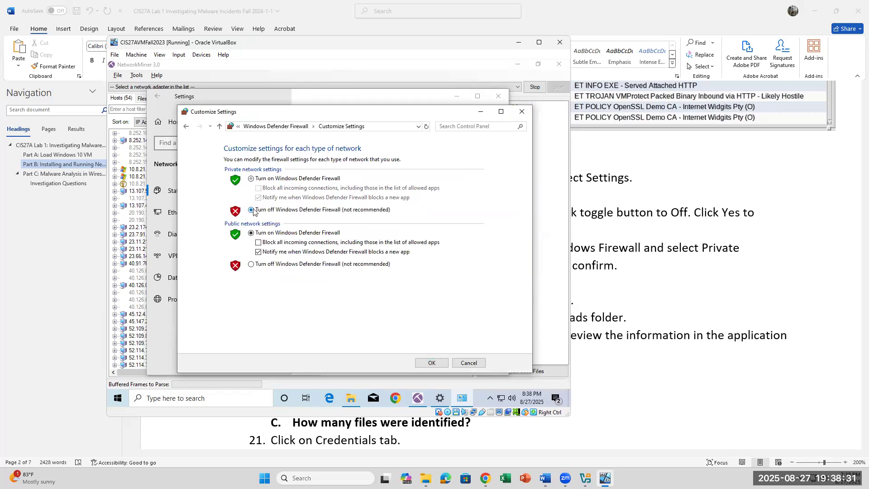
click(249, 266)
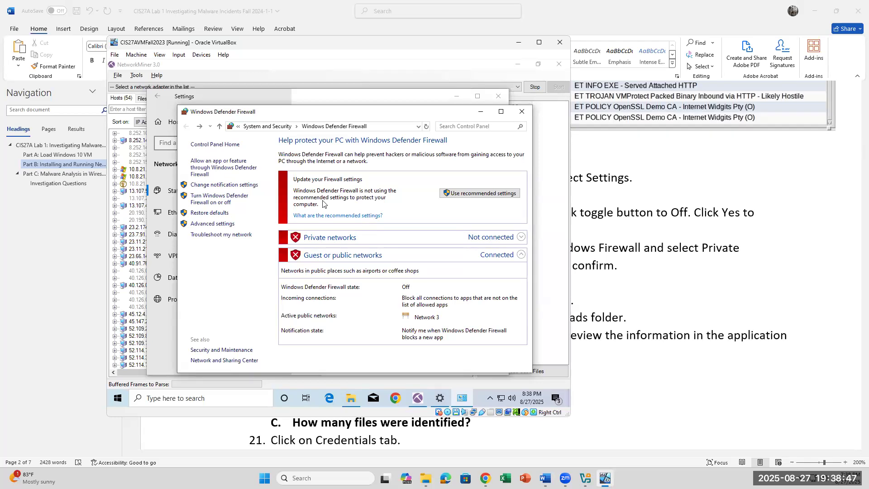
click(522, 111)
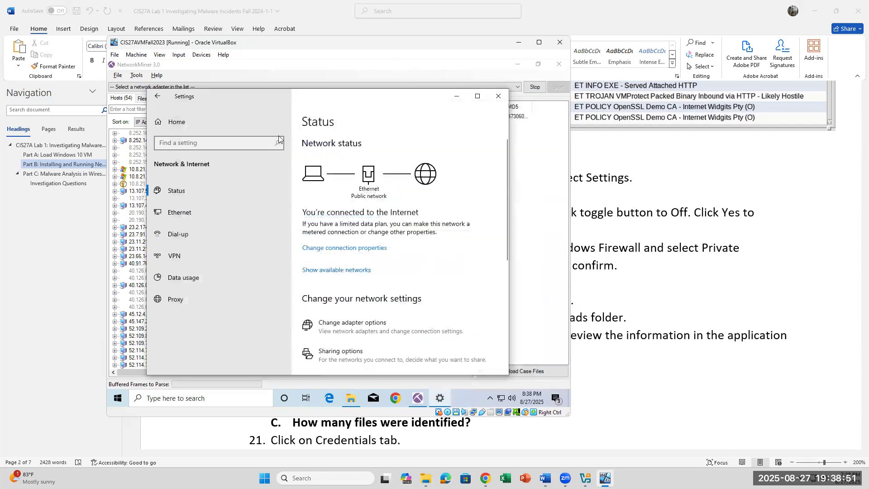
Step: Return to the main Settings Home page in the VM
scroll(403, 255, down, 5)
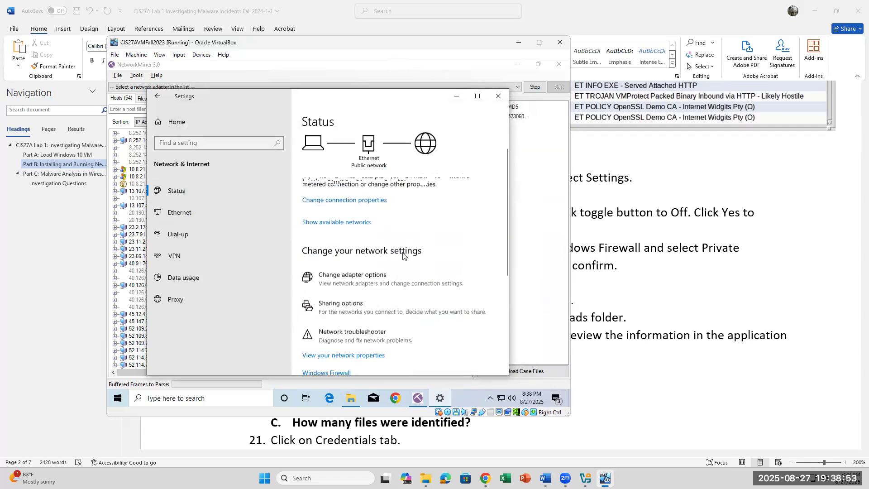
scroll(403, 255, down, 3)
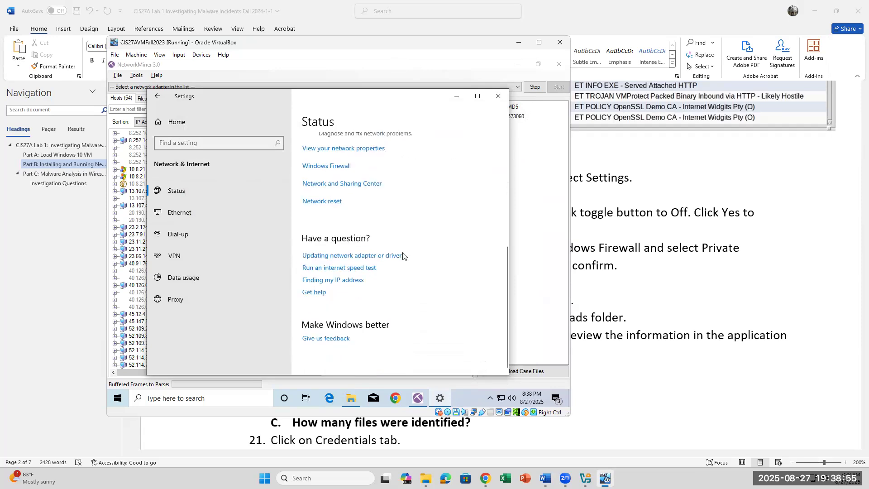
click(221, 141)
click(183, 126)
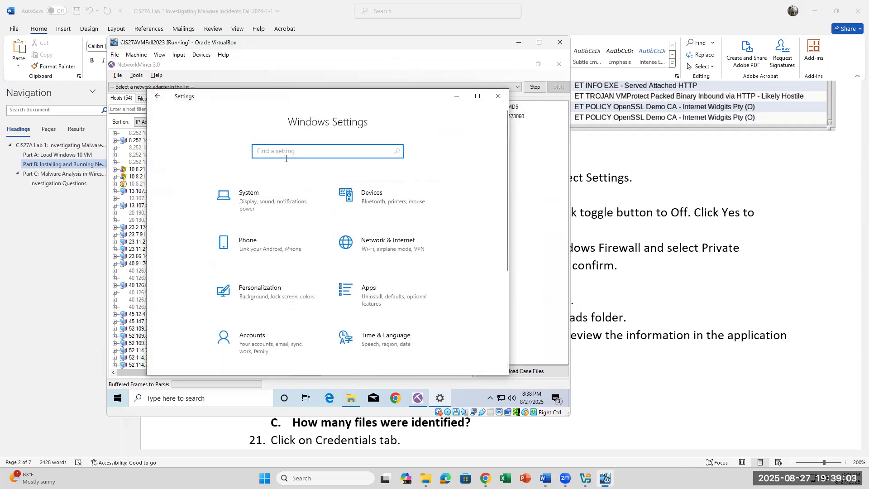
Step: Search 'threat', open Virus & threat protection, and scroll through it to confirm 0 threats found
text(threat)
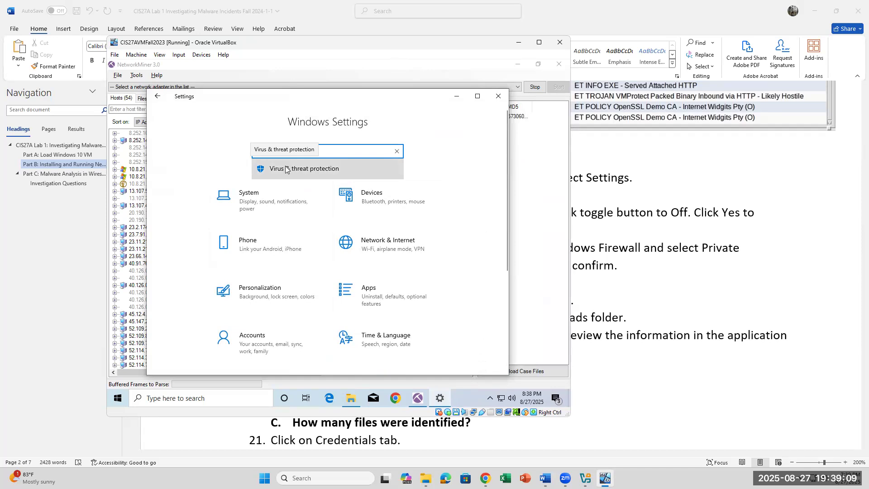
click(286, 169)
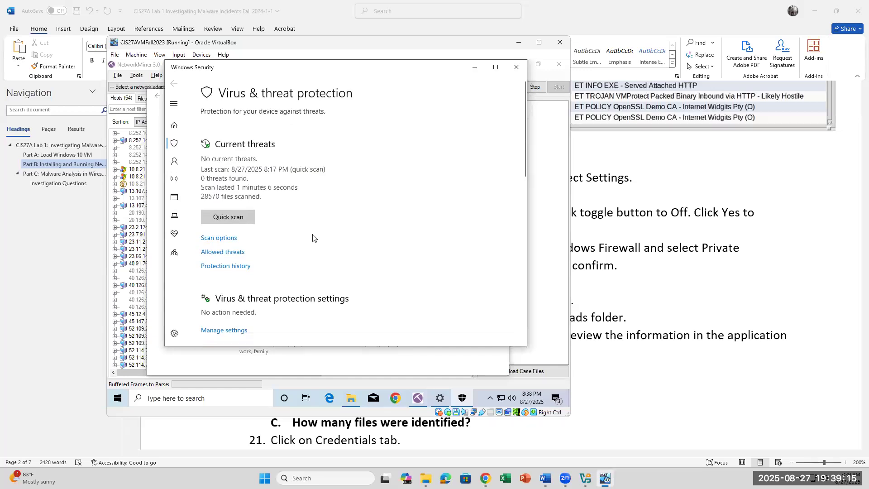
scroll(310, 194, down, 5)
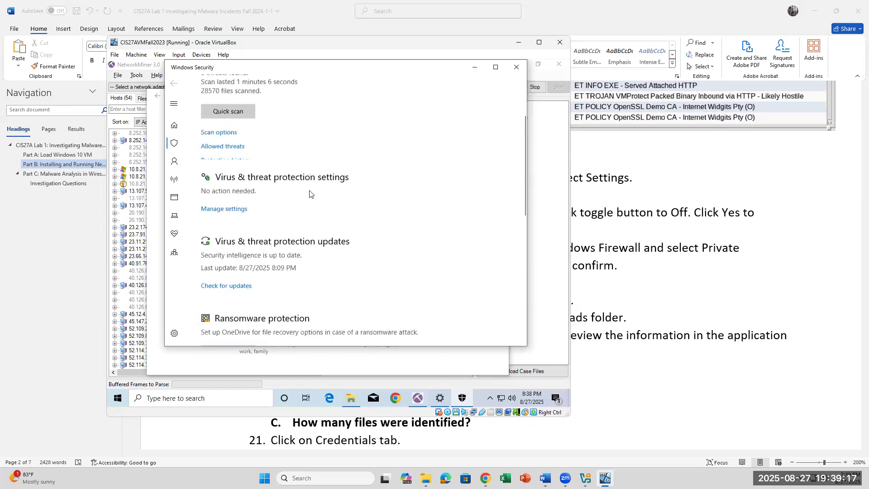
scroll(310, 194, up, 2)
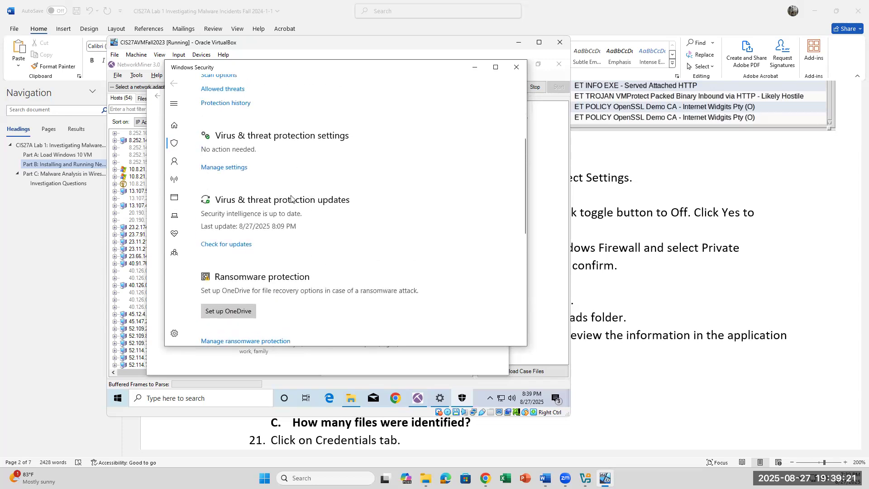
scroll(288, 205, up, 4)
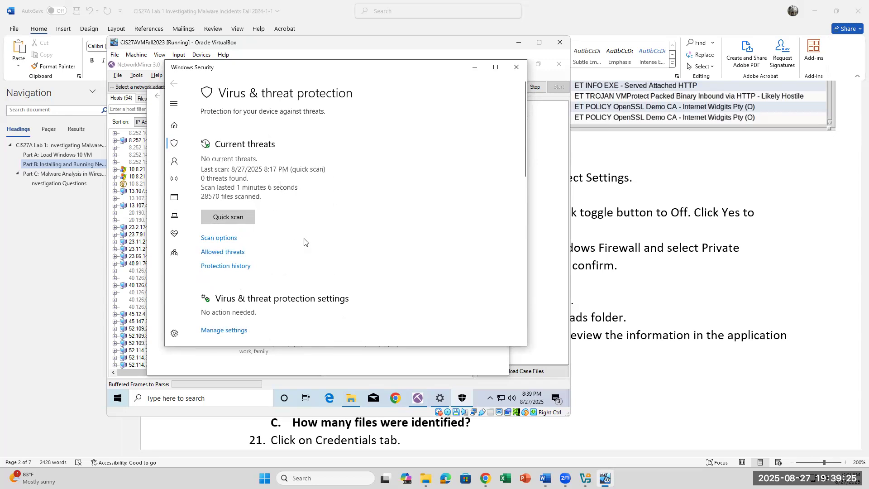
scroll(298, 257, down, 2)
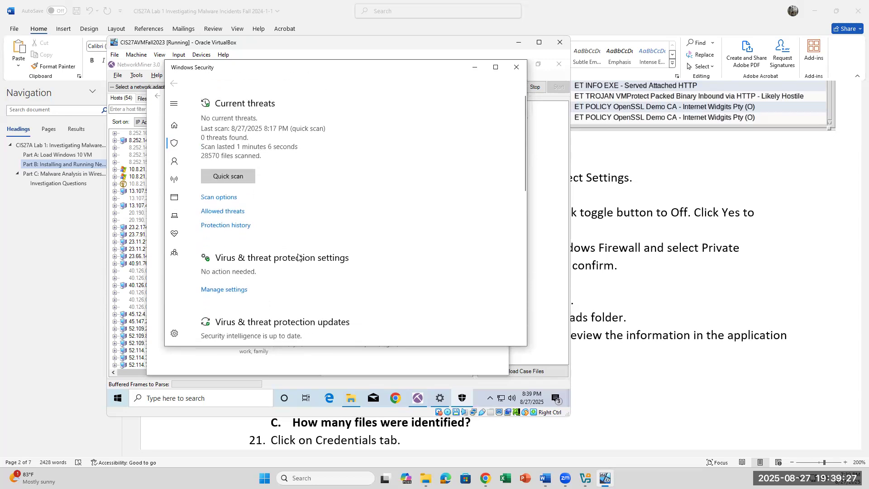
scroll(297, 257, down, 1)
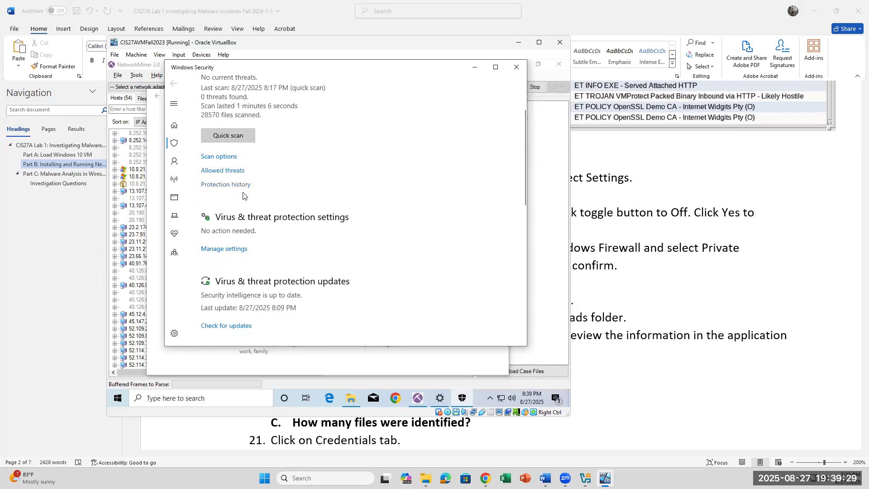
scroll(234, 248, down, 1)
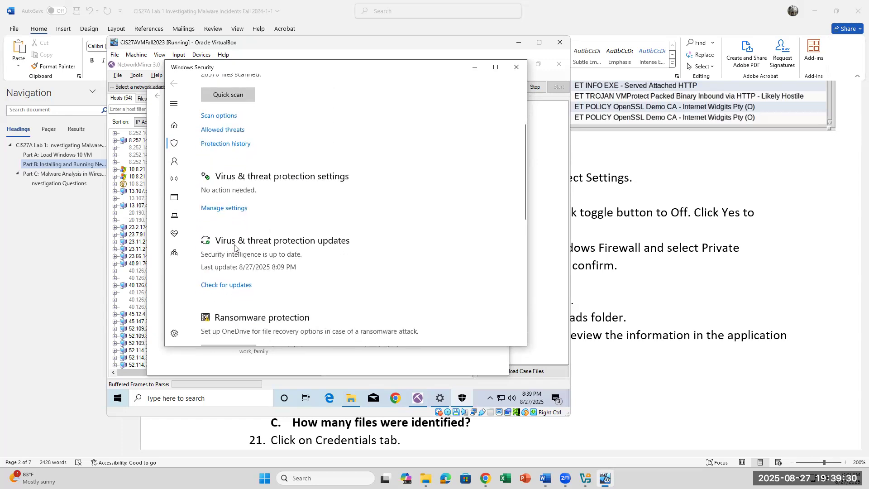
click(240, 208)
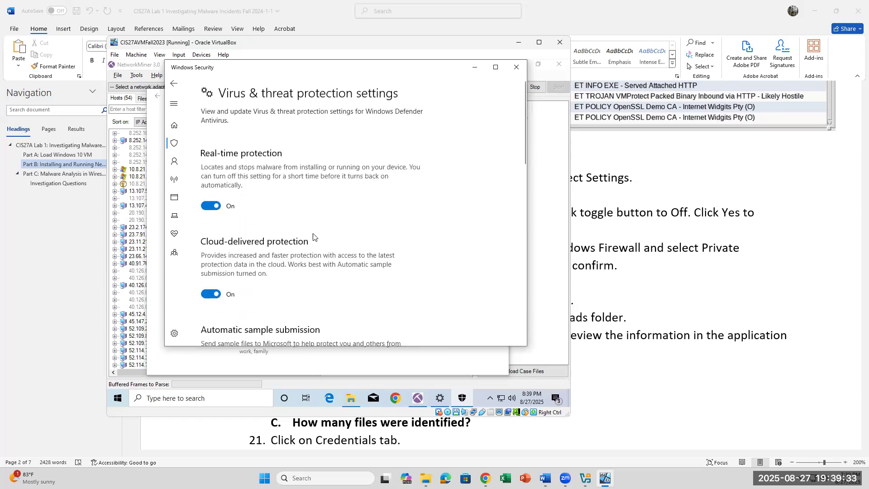
scroll(314, 236, down, 10)
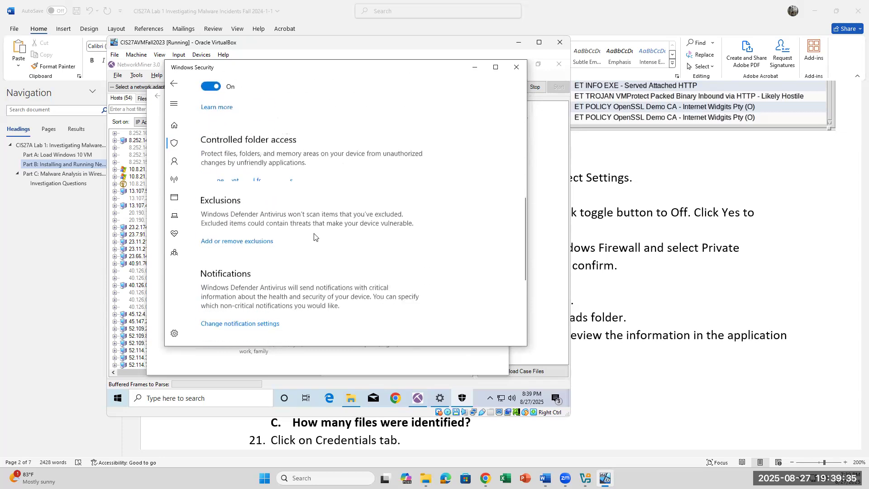
scroll(314, 236, up, 5)
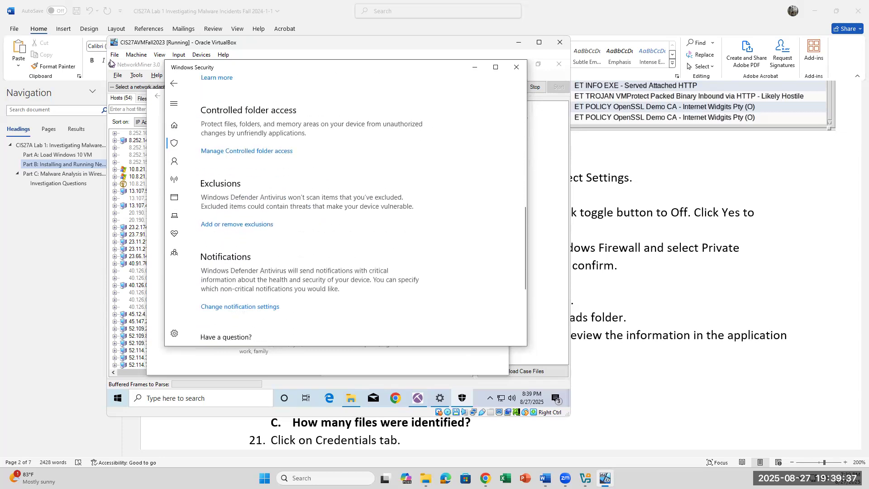
click(171, 83)
scroll(358, 295, down, 3)
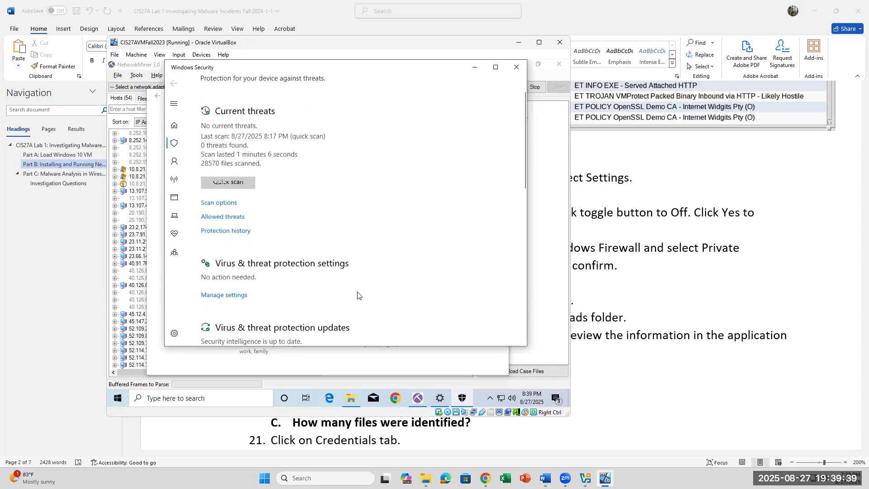
scroll(357, 295, down, 1)
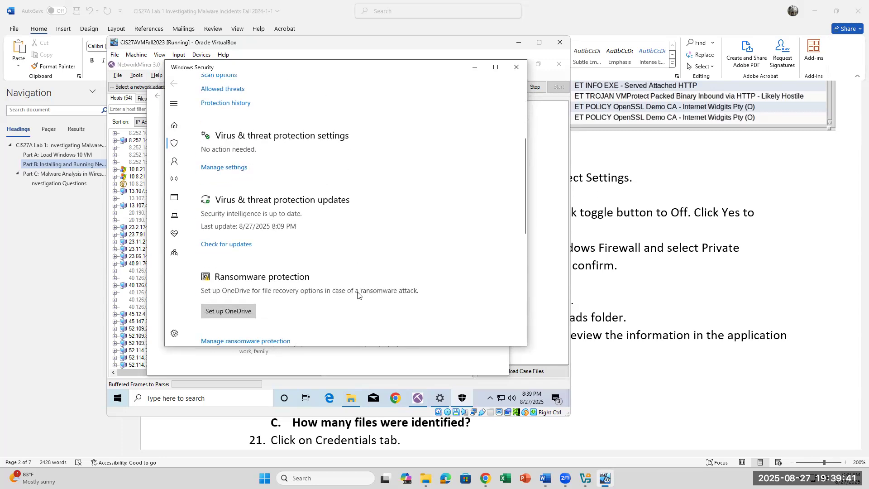
scroll(358, 295, down, 1)
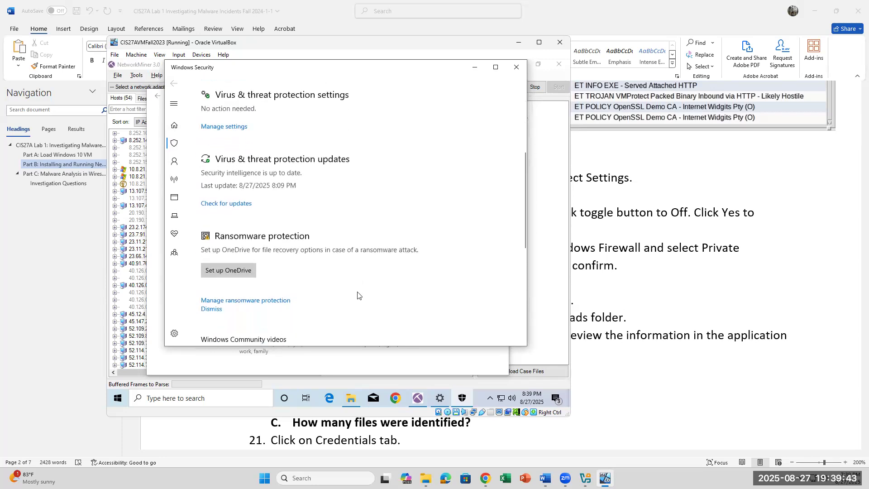
scroll(358, 295, down, 4)
scroll(358, 295, up, 7)
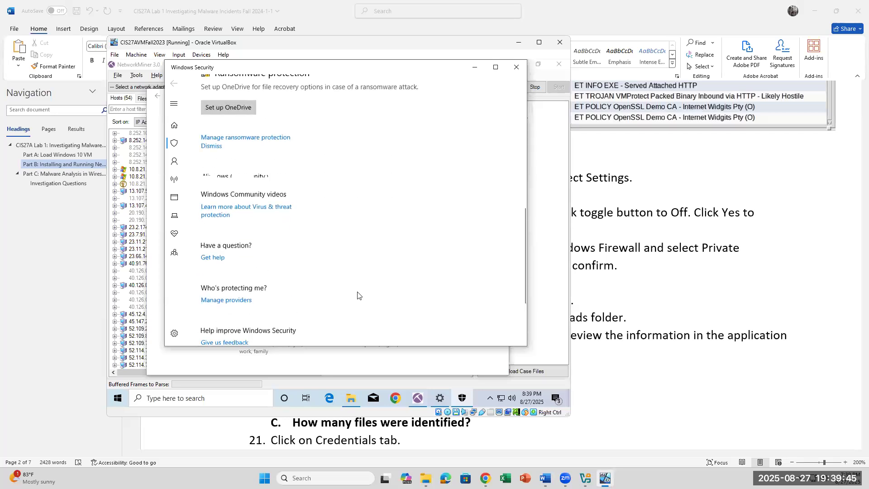
scroll(358, 295, up, 2)
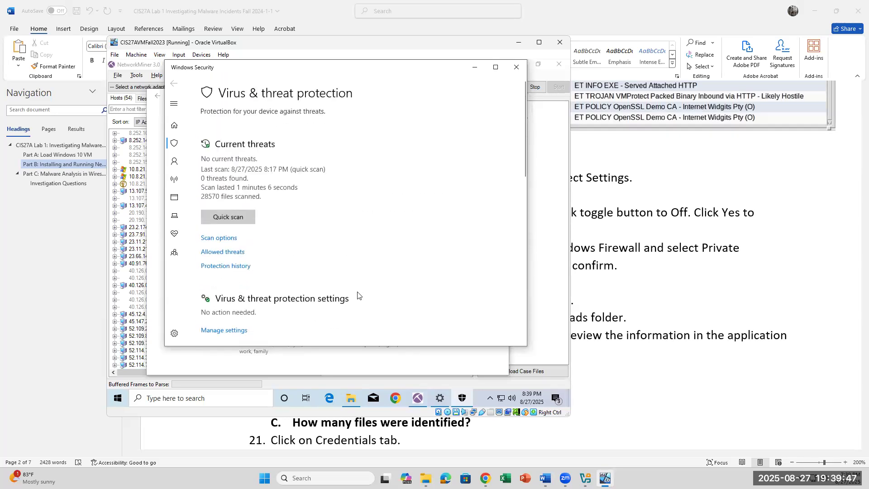
click(561, 290)
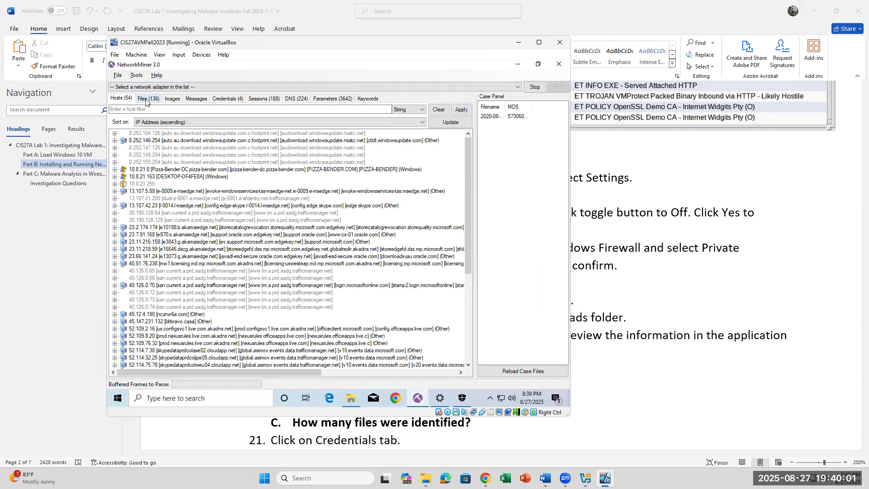
click(442, 398)
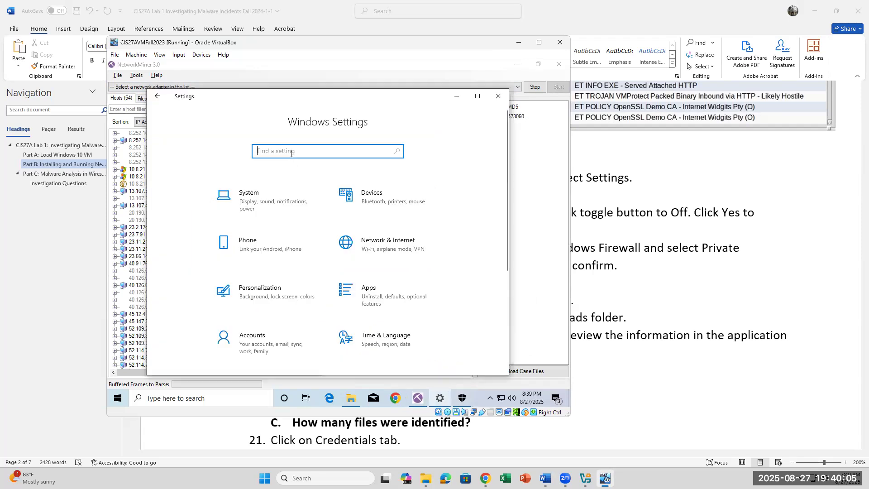
text(threat)
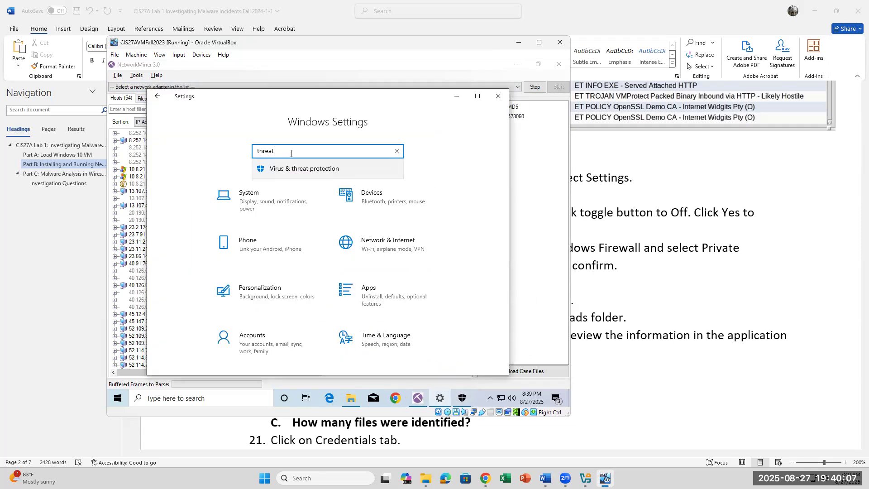
key(Return)
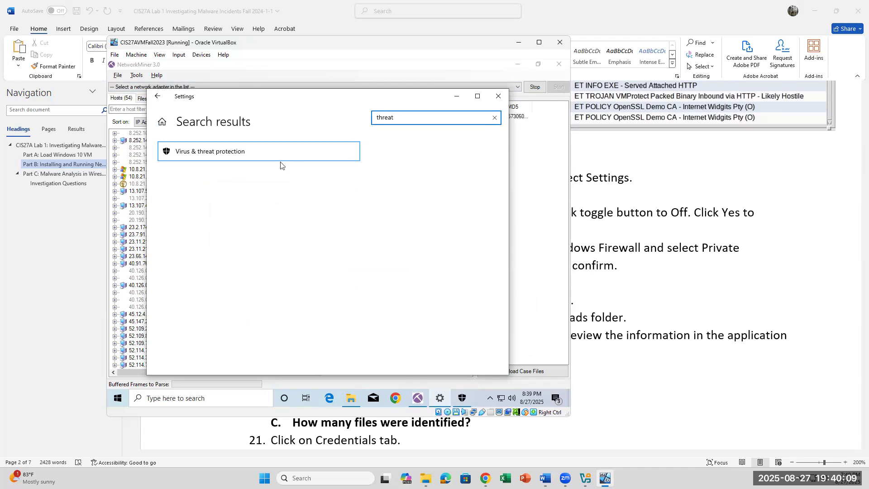
click(225, 156)
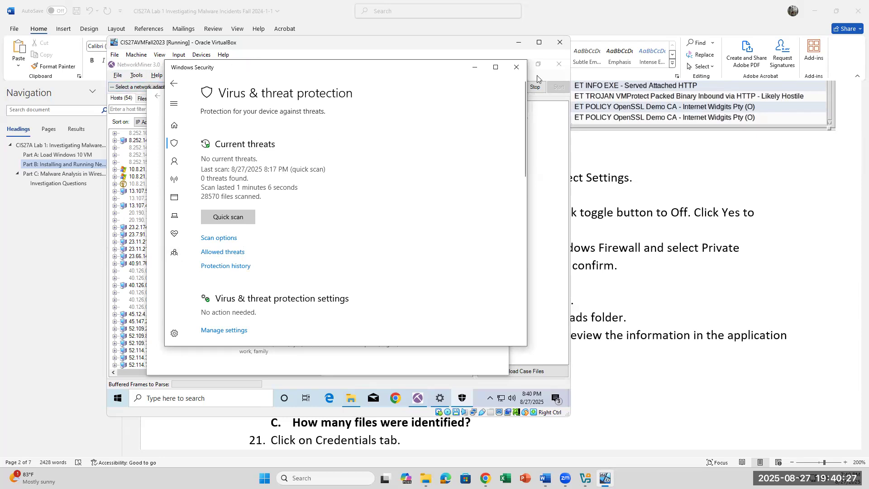
Step: Minimize Windows Security and Settings, then cancel the Ctrl+Alt+Del screen to reveal NetworkMiner's 54 hosts
click(475, 67)
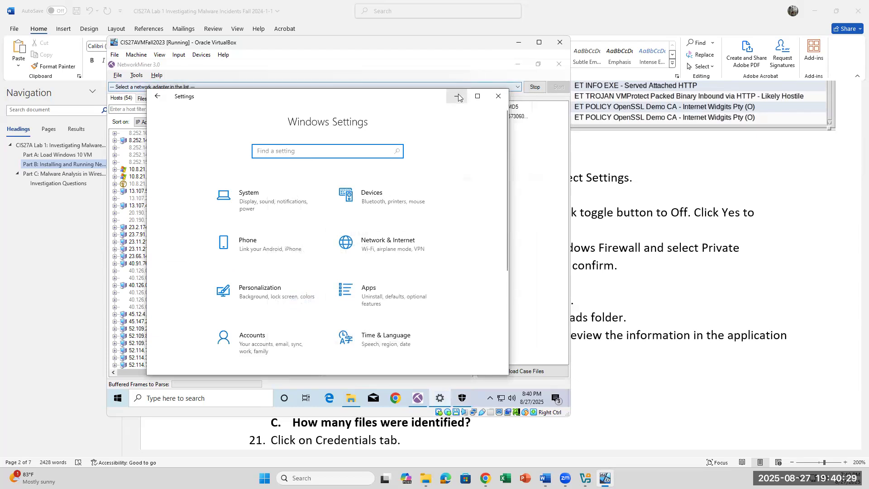
click(456, 96)
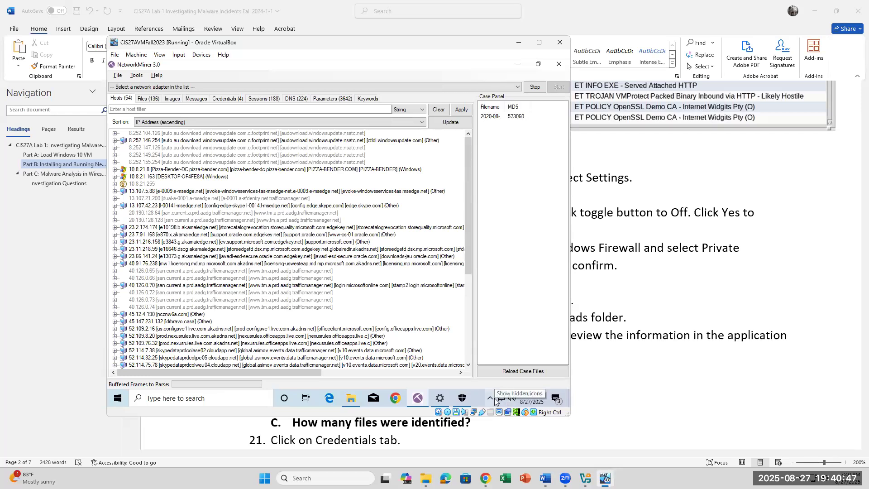
key(ctrl+alt+Delete)
click(422, 282)
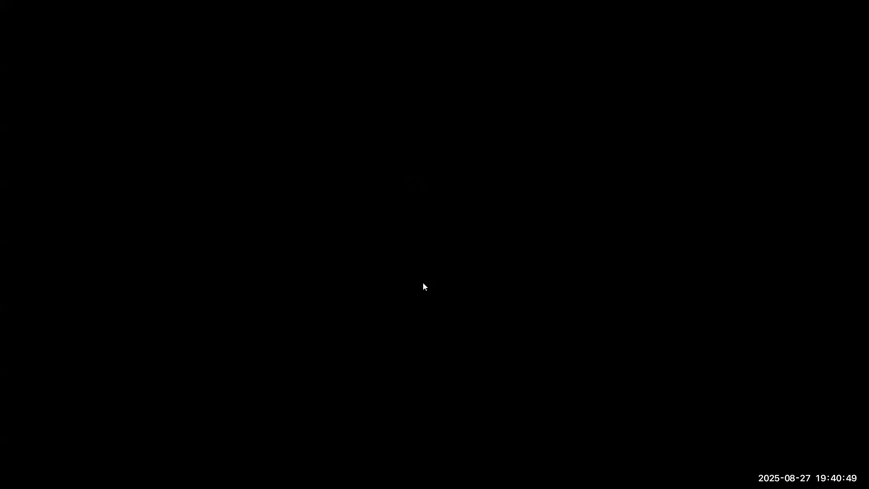
Step: Jump to Part B in the Navigation pane, then scroll to steps 18–24 and click into questions 20A and 20B
scroll(423, 282, down, 5)
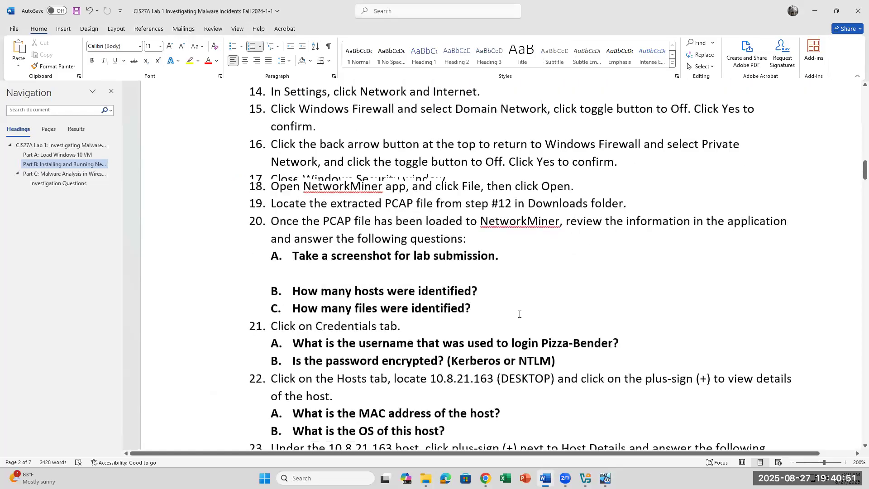
scroll(520, 314, up, 3)
scroll(523, 312, up, 6)
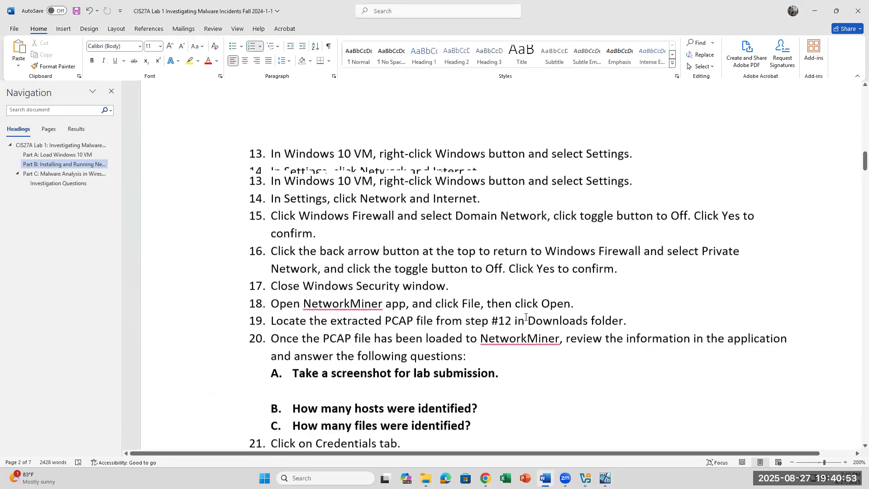
click(63, 163)
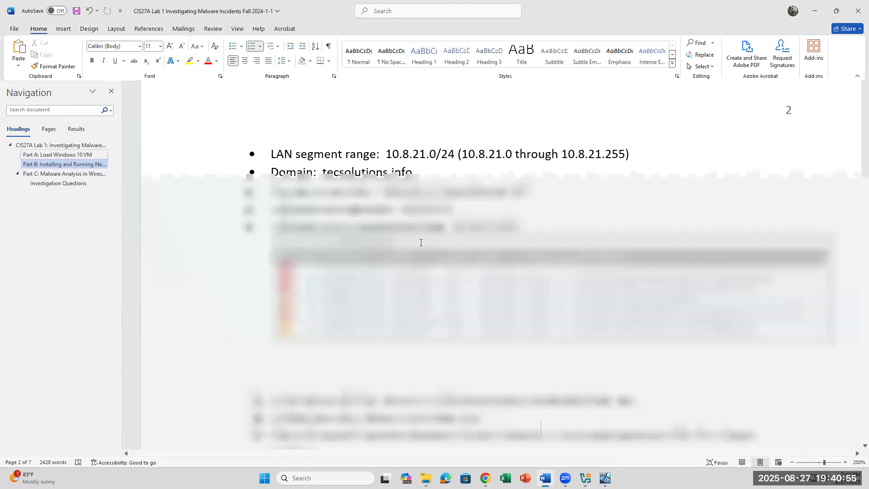
scroll(459, 262, down, 3)
scroll(464, 261, down, 12)
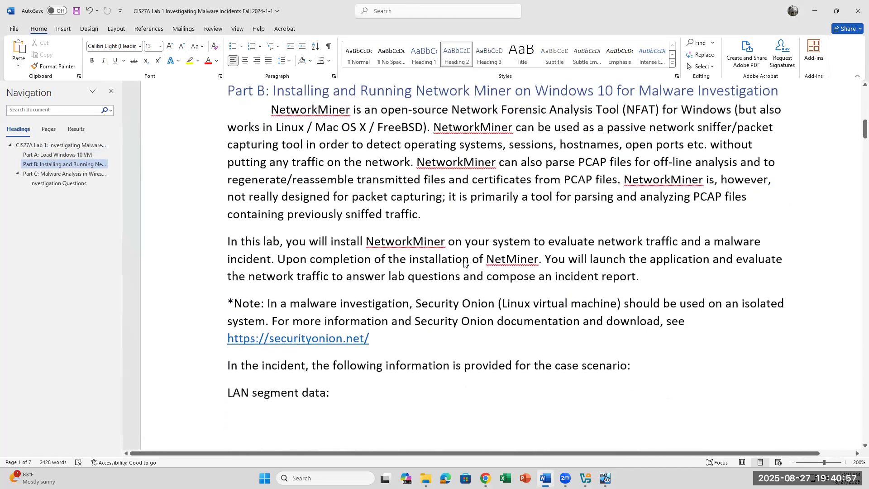
scroll(464, 260, down, 4)
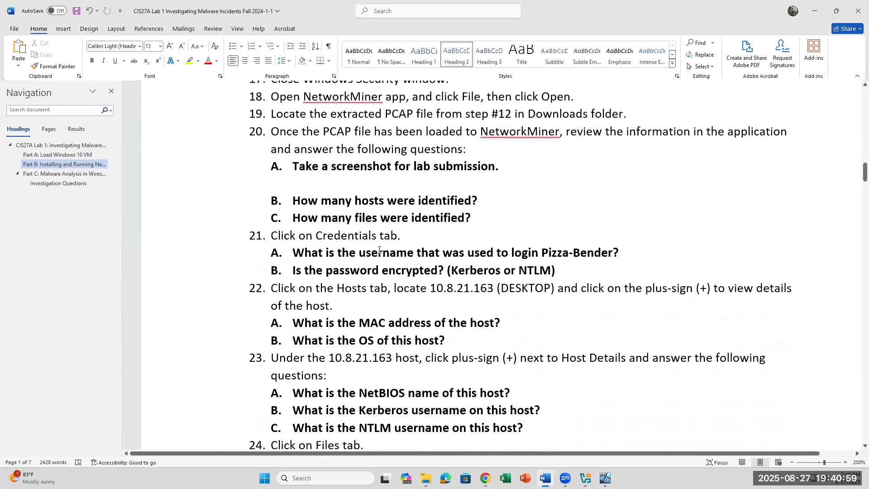
click(325, 180)
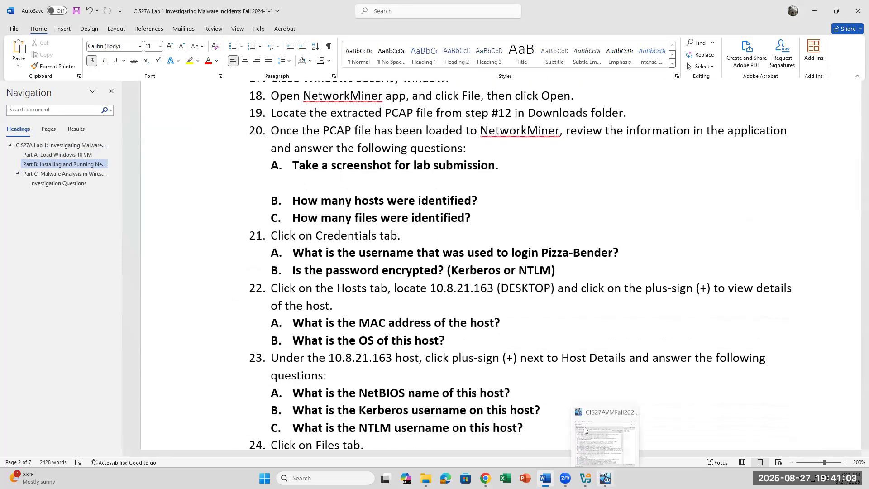
click(486, 200)
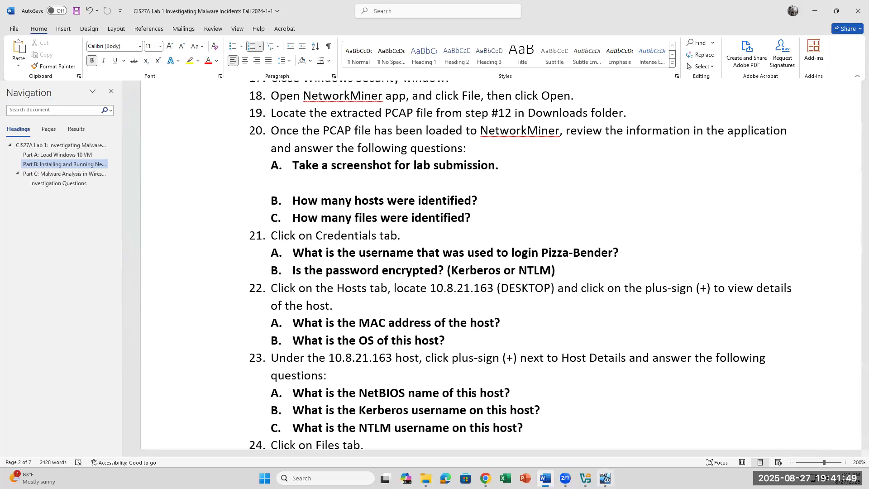
Step: Select handout question 20C on files identified, then return to the NetworkMiner VM
mouse_move(605, 478)
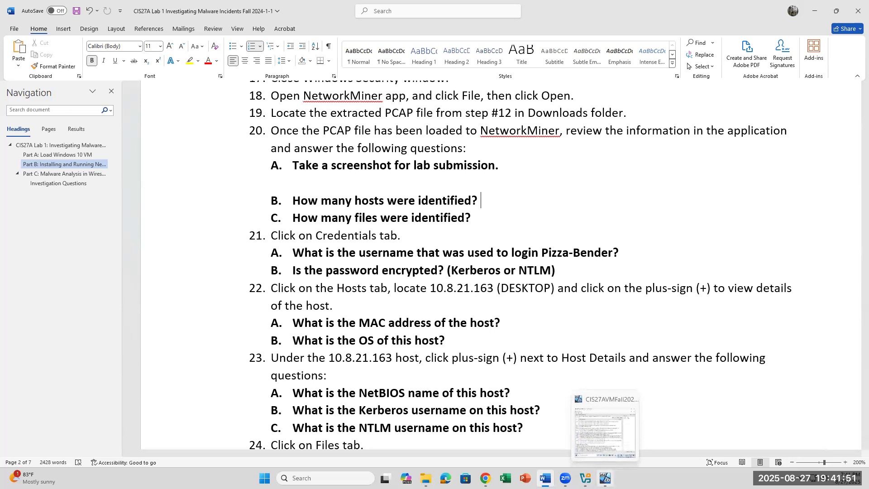
click(605, 478)
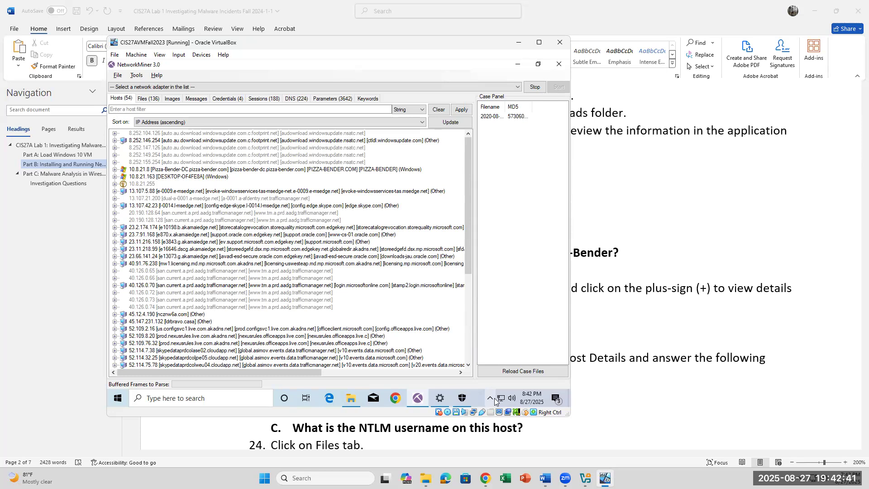
click(760, 189)
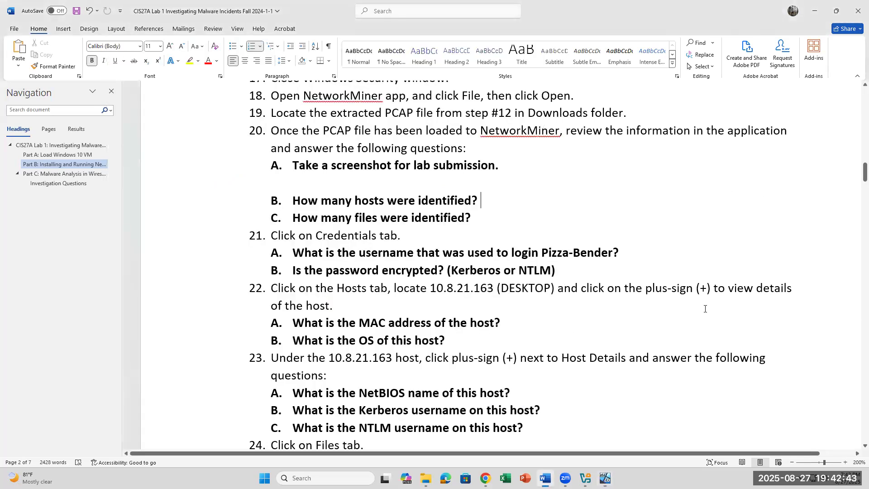
drag(481, 222, 266, 218)
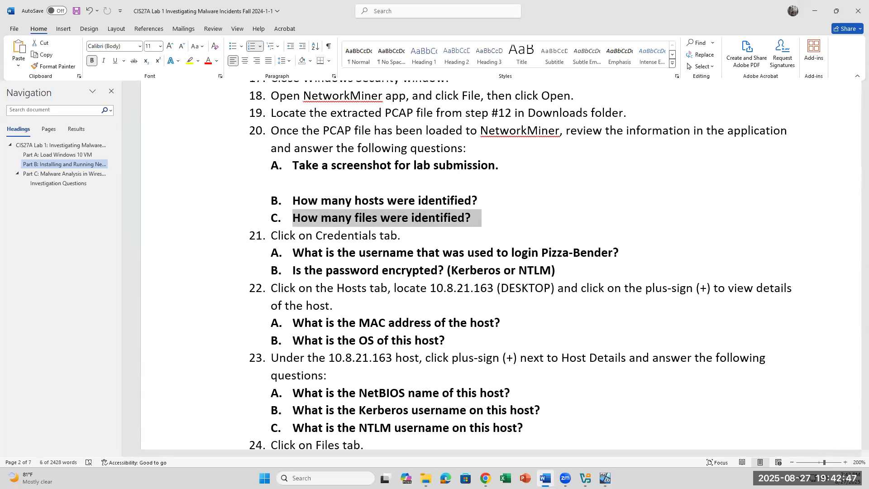
click(605, 478)
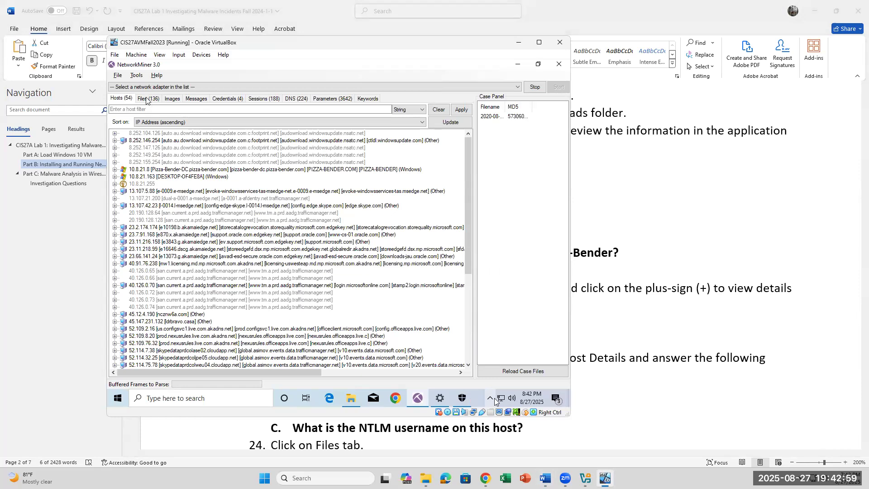
Step: Try NetworkMiner's Files and Credentials tabs, switching back to the handout between attempts
click(145, 100)
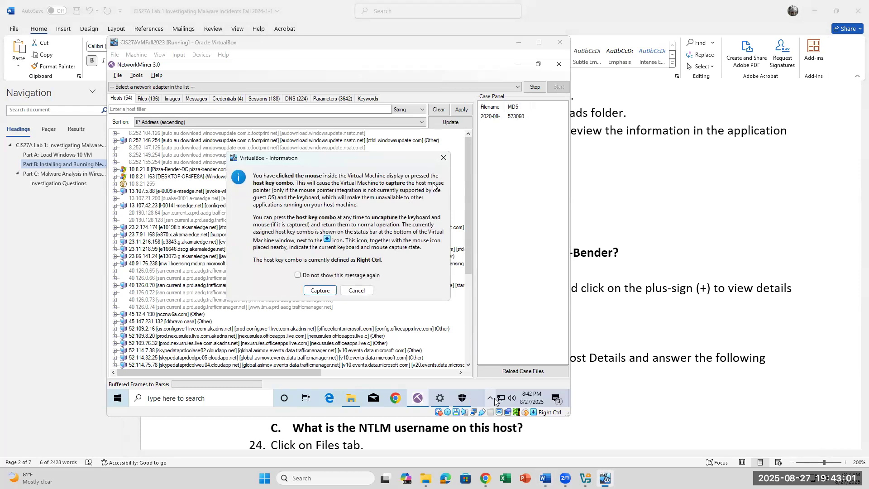
click(444, 159)
click(672, 282)
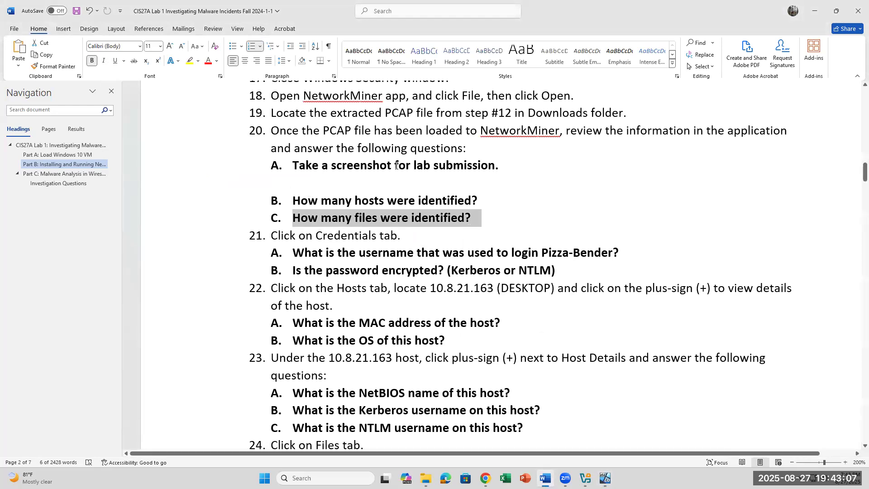
click(605, 478)
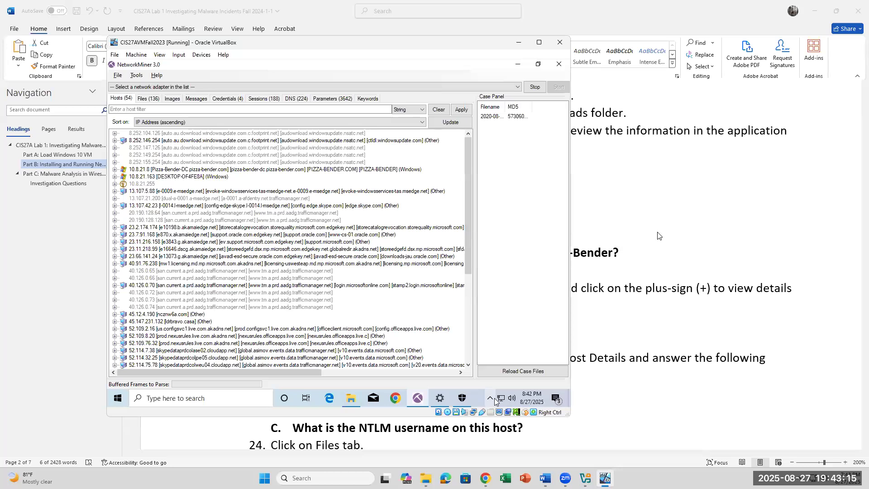
click(227, 98)
click(734, 287)
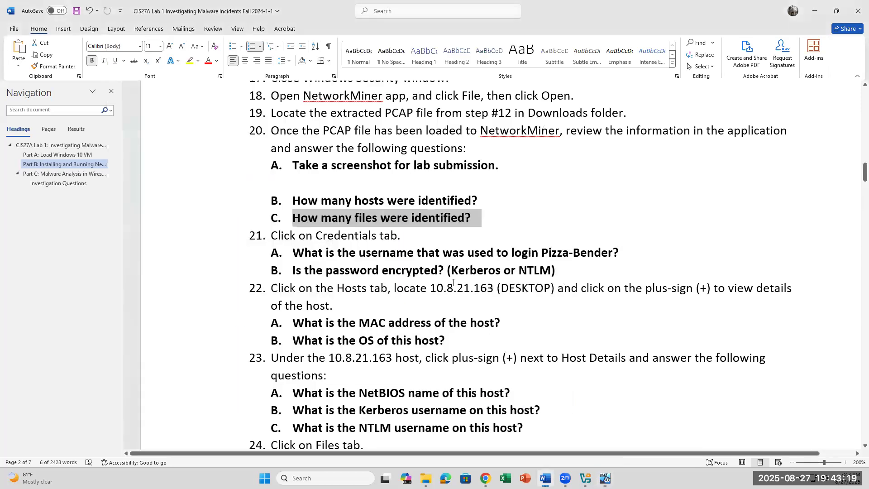
click(412, 241)
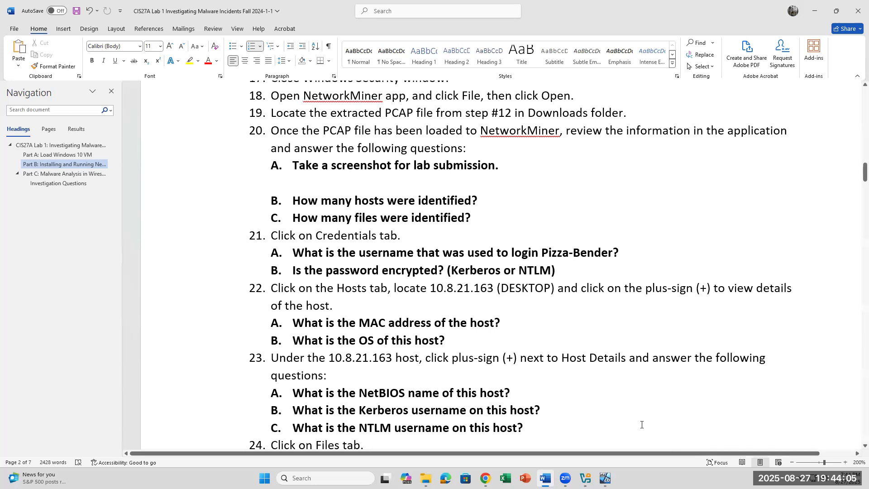
Step: Bring the NetworkMiner VM forward and accept mouse capture so it takes input
click(605, 478)
click(494, 398)
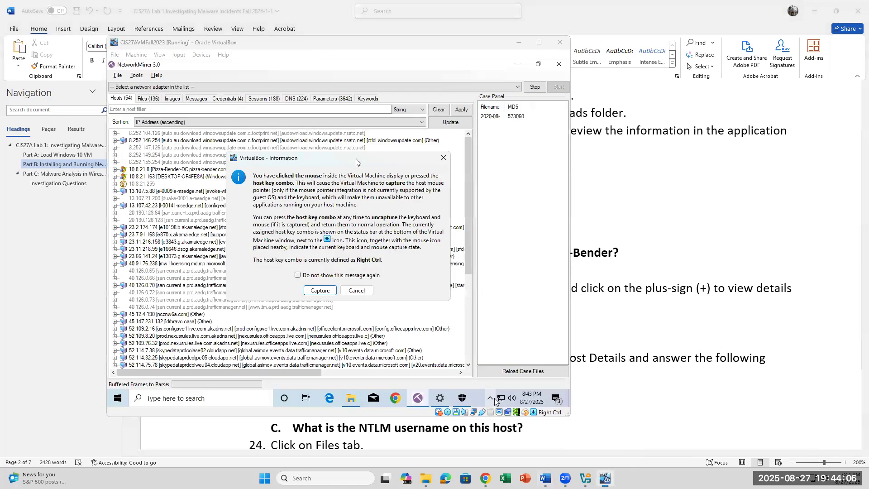
click(320, 290)
Step: Show the Credentials list with the first Kerberos entry selected and its Password hash column visible
click(219, 99)
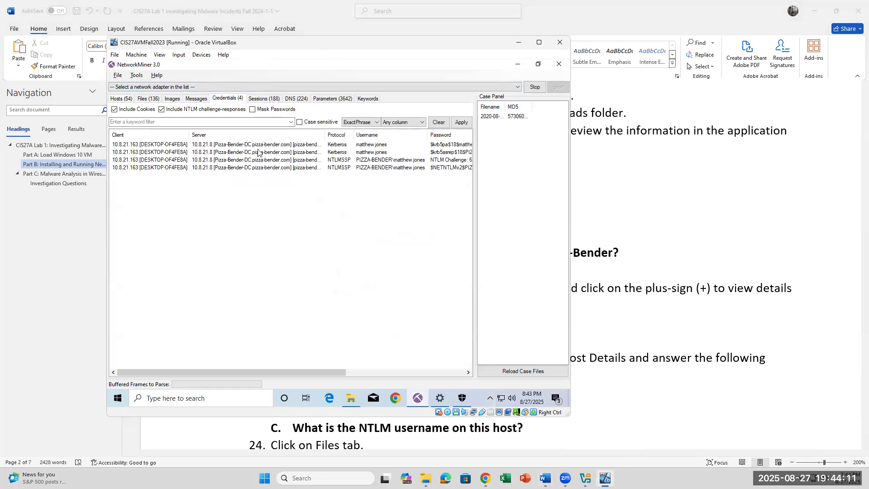
click(380, 145)
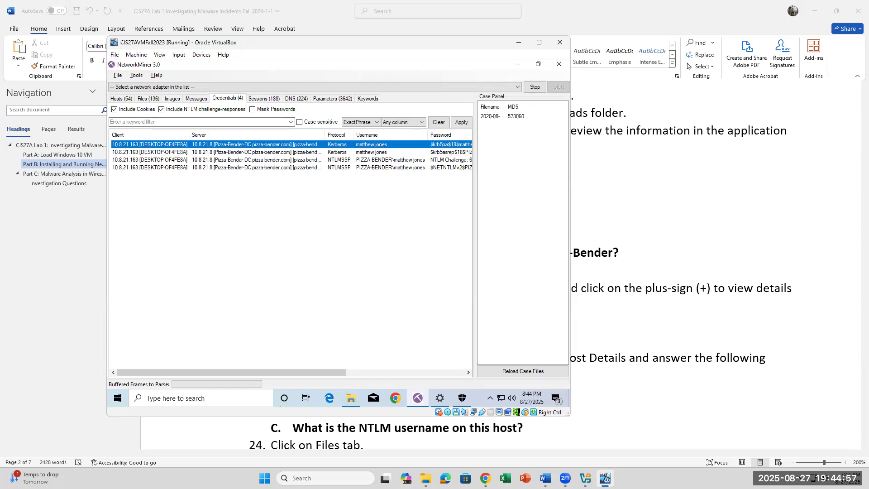
drag(297, 368, 377, 367)
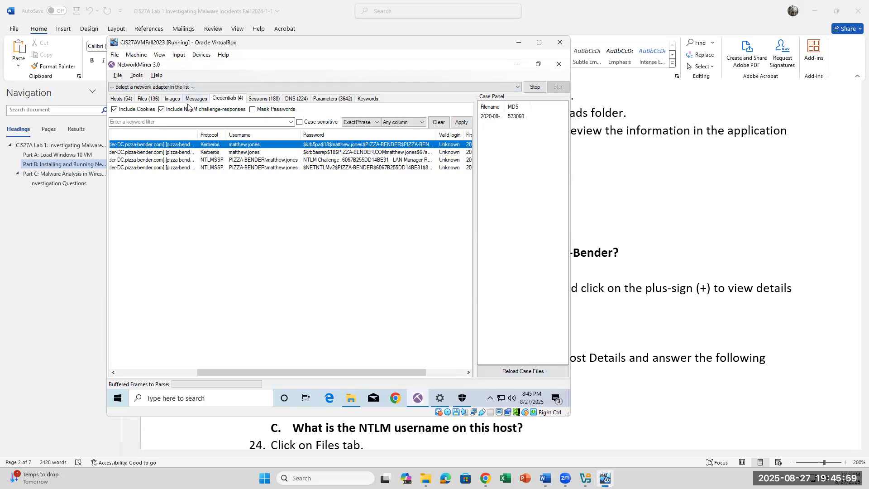
Step: Filter the Hosts list to 10.8.21.163 so only DESKTOP-OF4FE8A remains
click(127, 100)
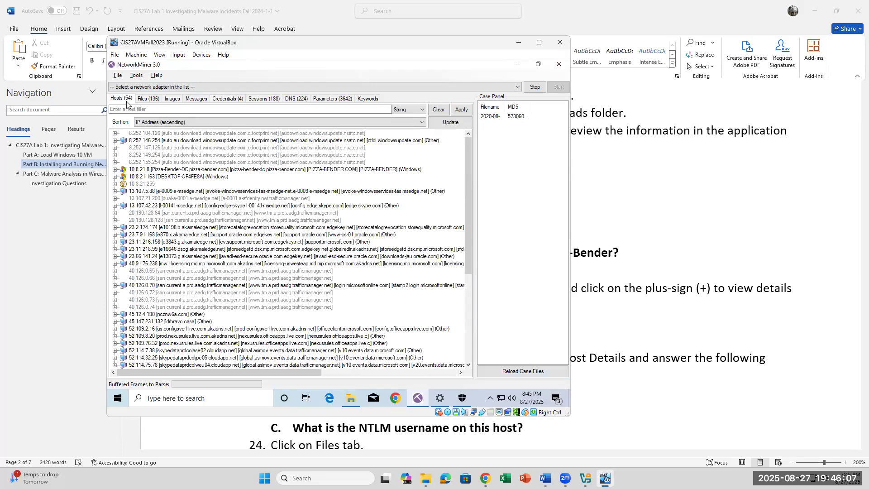
click(139, 108)
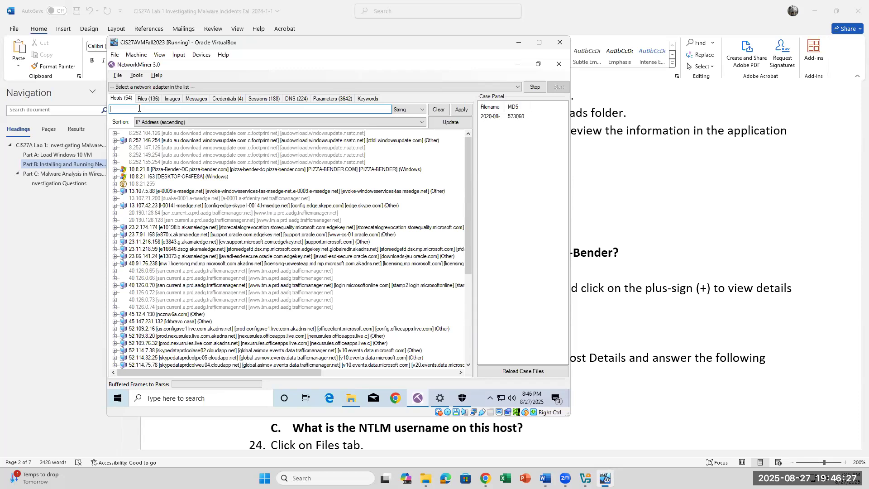
text(10.)
text(8.21.)
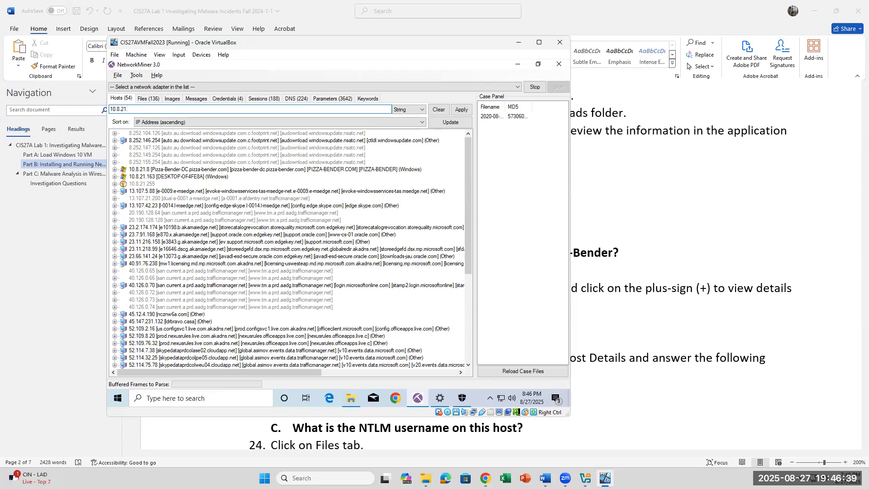
text(163)
key(Return)
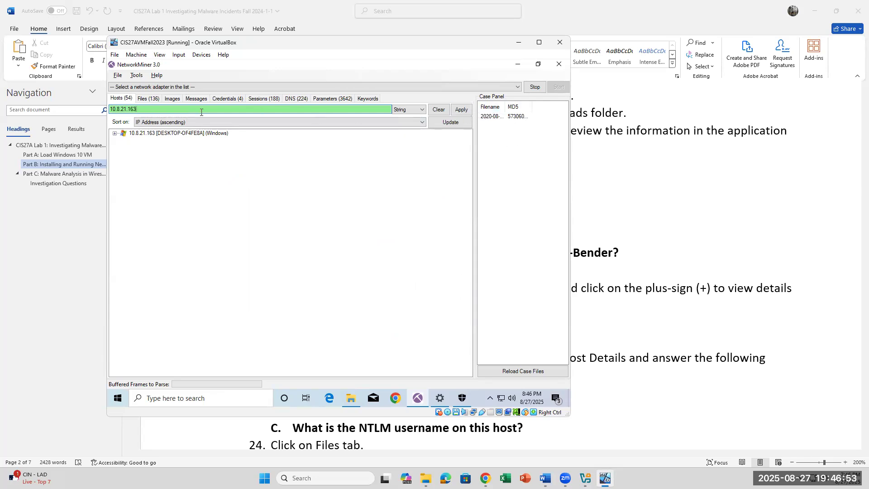
click(115, 133)
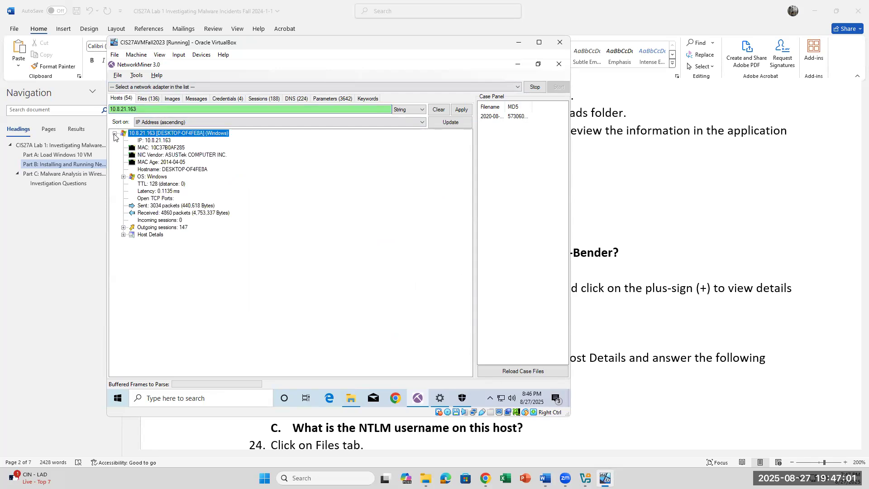
click(153, 141)
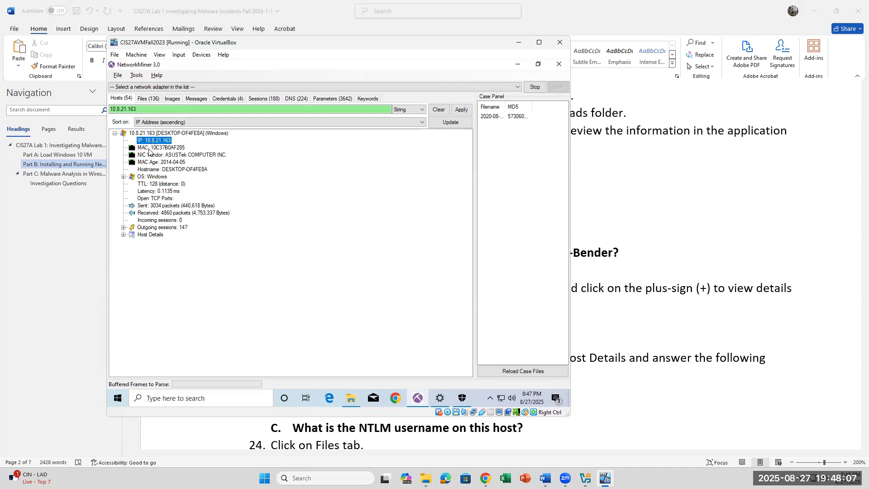
click(150, 149)
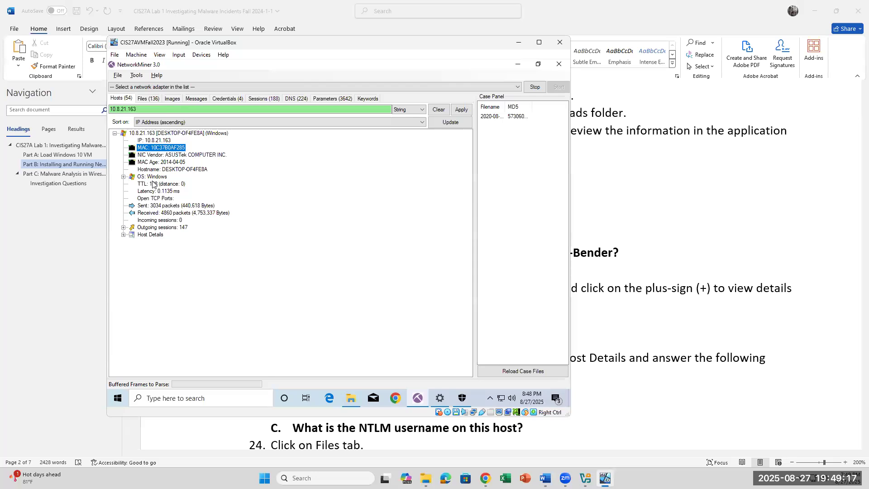
click(153, 177)
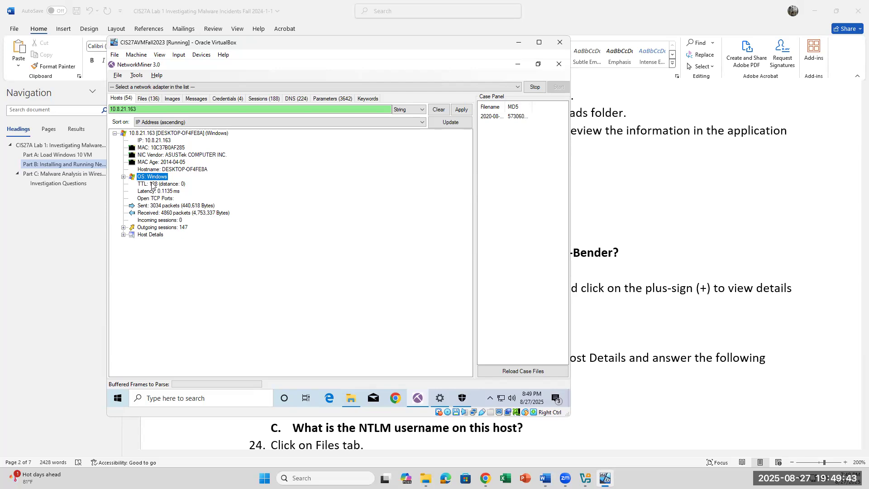
Step: Expand Host Details for 10.8.21.163 and read the domain, user-agent and JA3 entries
click(123, 235)
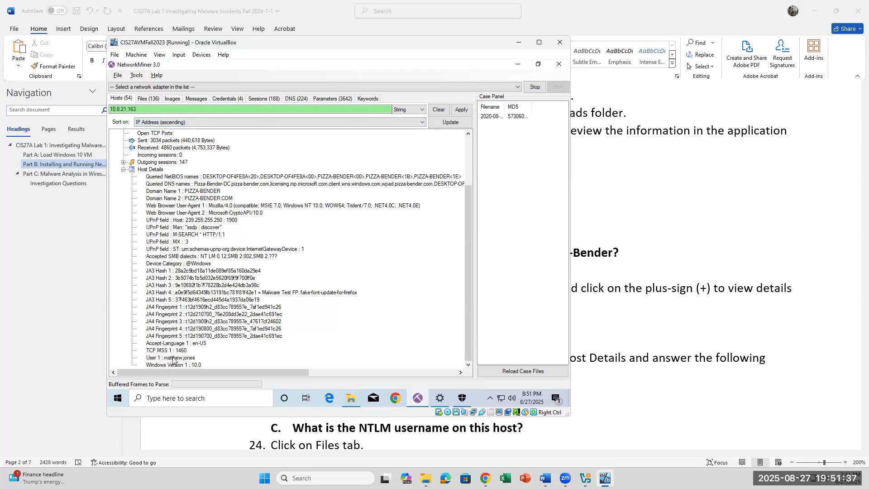
scroll(188, 315, up, 3)
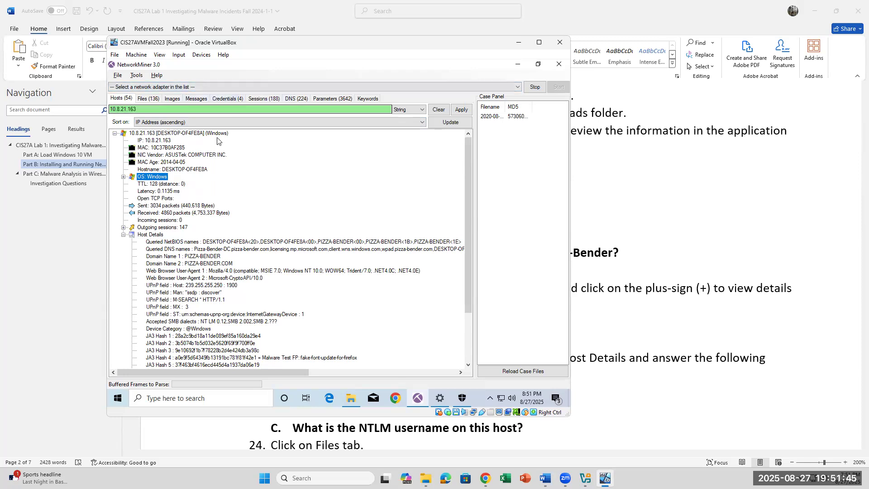
scroll(235, 327, down, 1)
scroll(234, 327, down, 3)
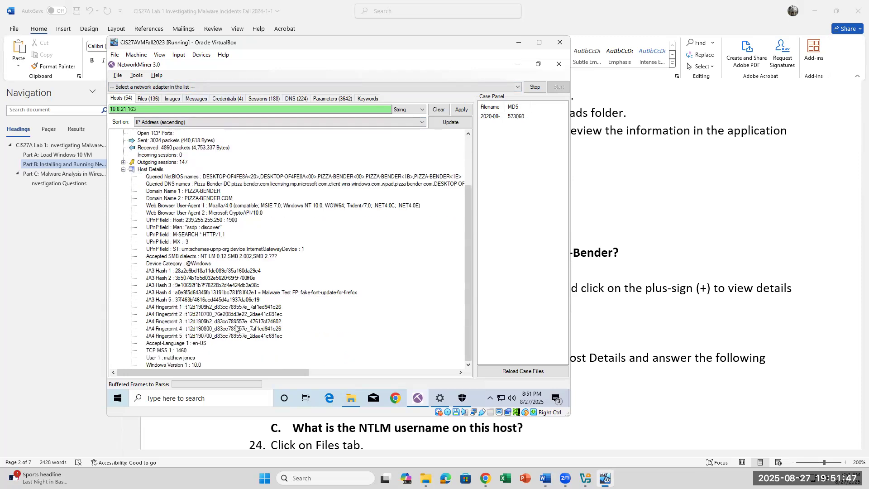
scroll(235, 327, up, 4)
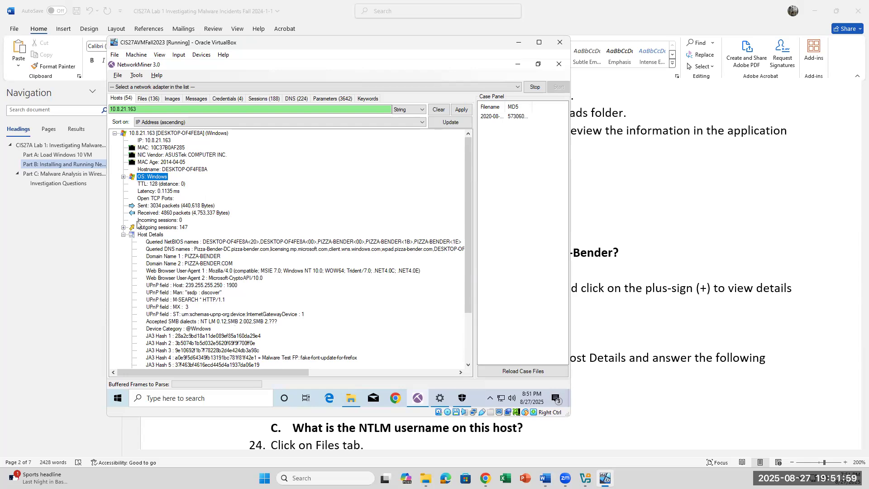
Step: Switch NetworkMiner to the Files tab listing reassembled files
click(148, 99)
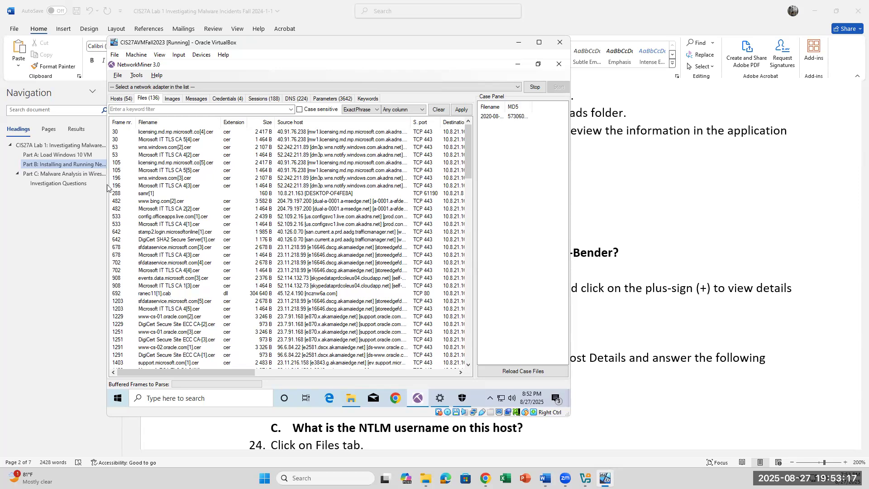
Step: Filter the Files list by 45.12.4.190 and select the ranec11[1].cab entry
click(234, 109)
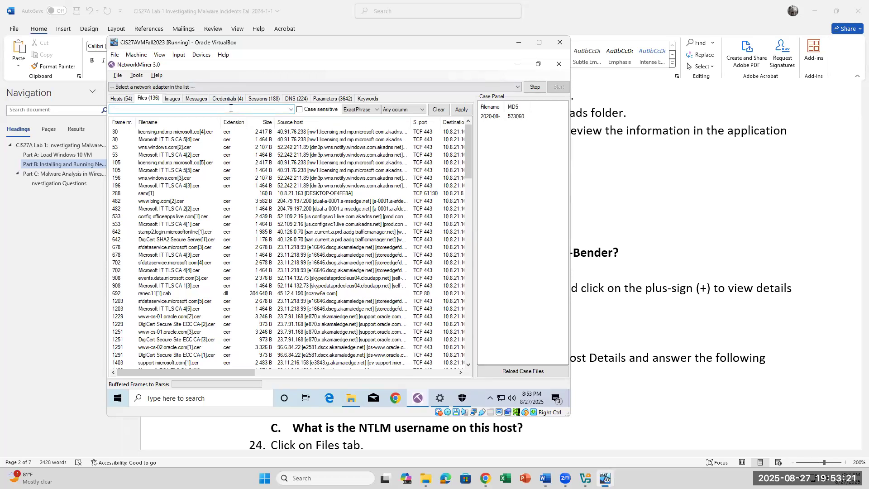
text(45.12.4.190)
key(Return)
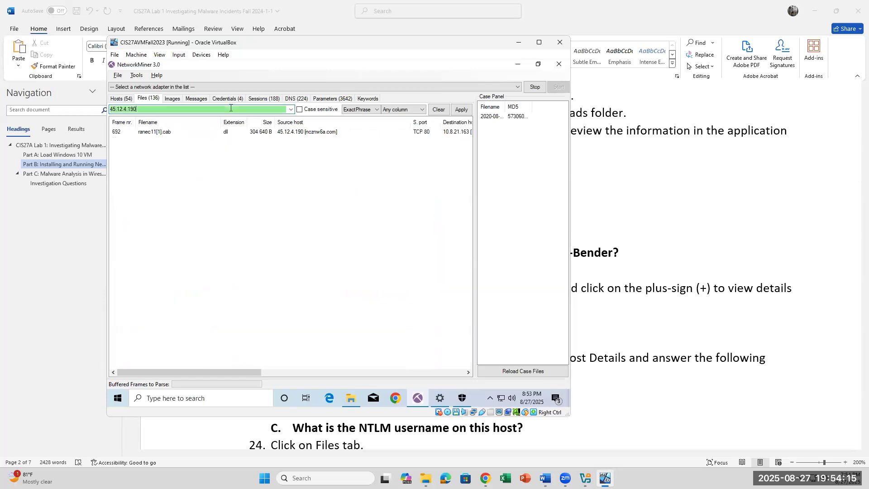
click(144, 135)
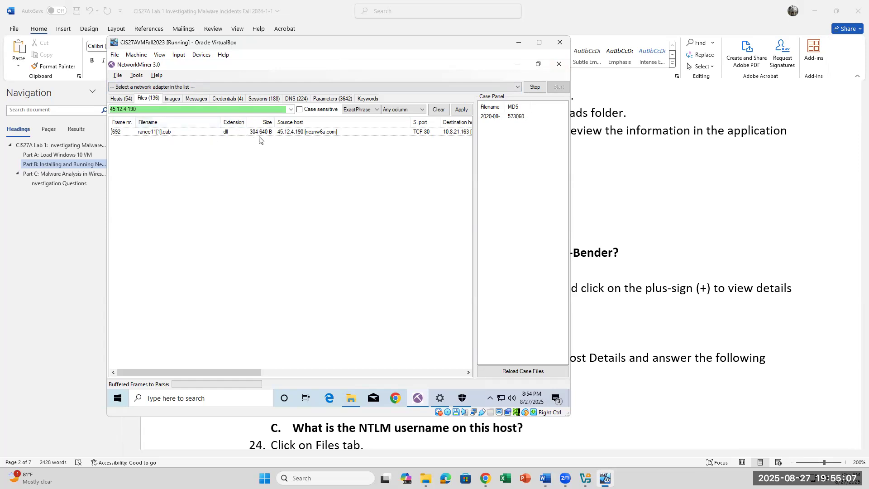
Step: Scroll the ranec11 file row right to show its timestamp, reconstructed path and source URL details
drag(226, 374, 274, 376)
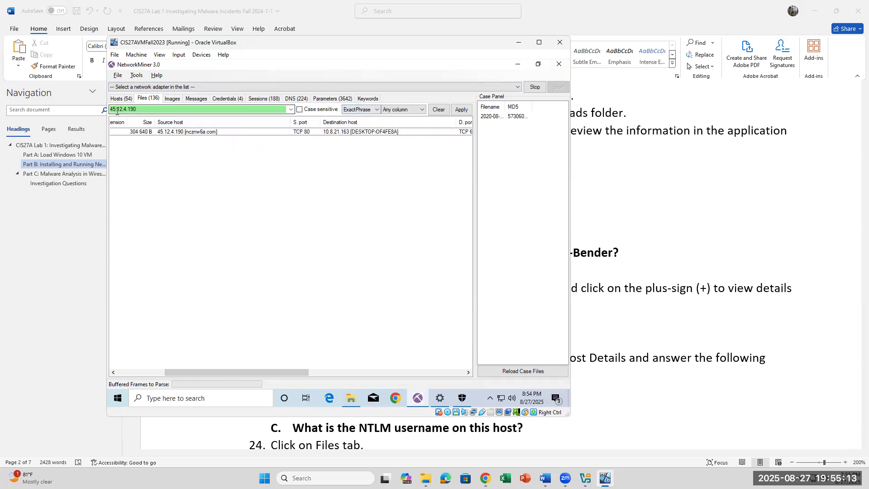
drag(117, 109, 139, 109)
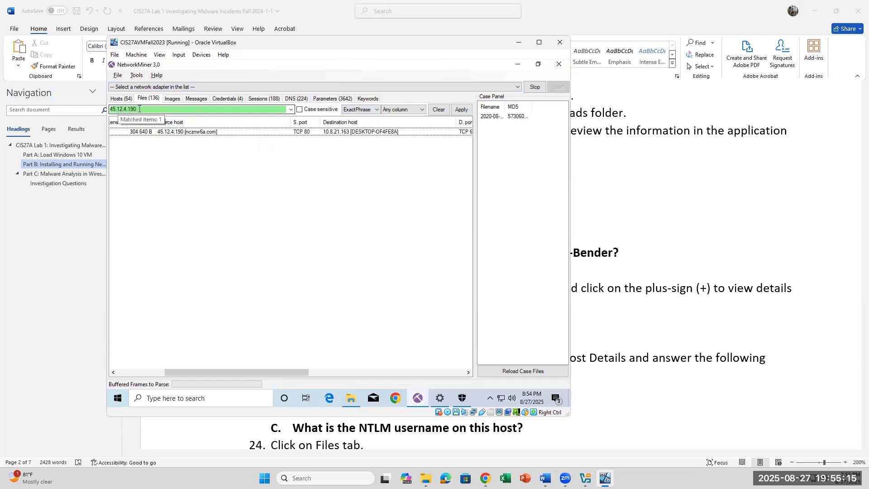
double_click(127, 109)
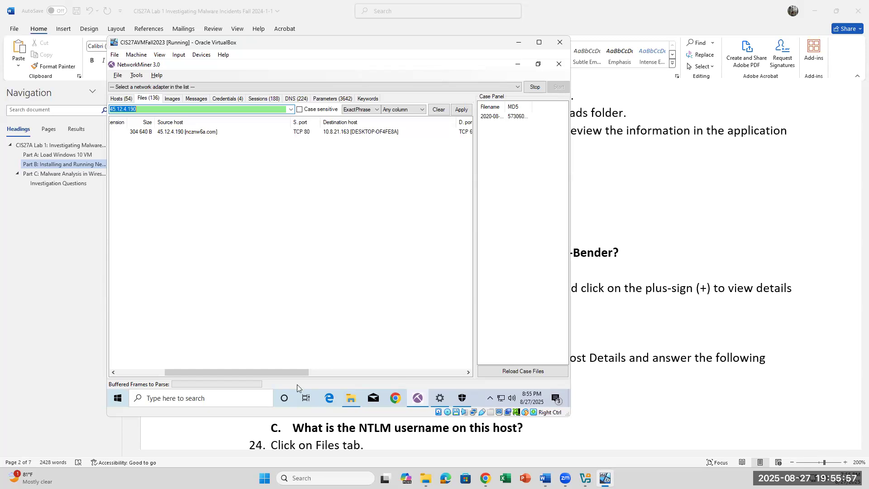
drag(302, 376, 375, 373)
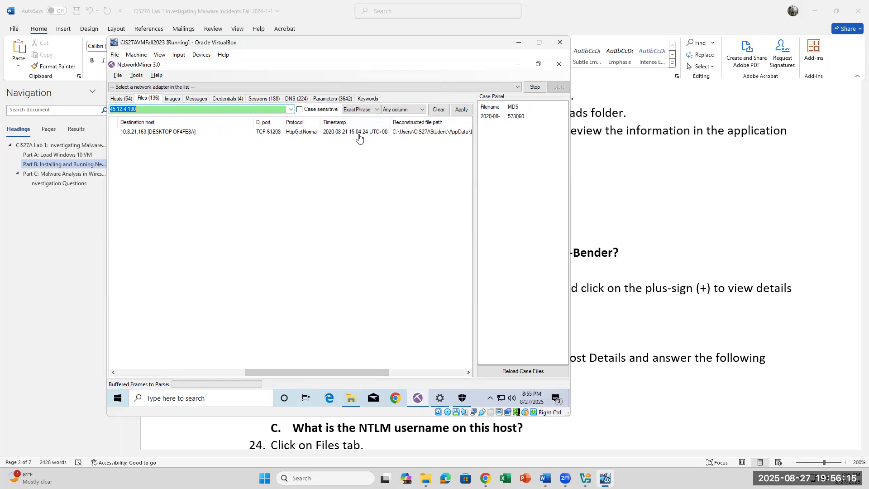
drag(316, 368, 349, 368)
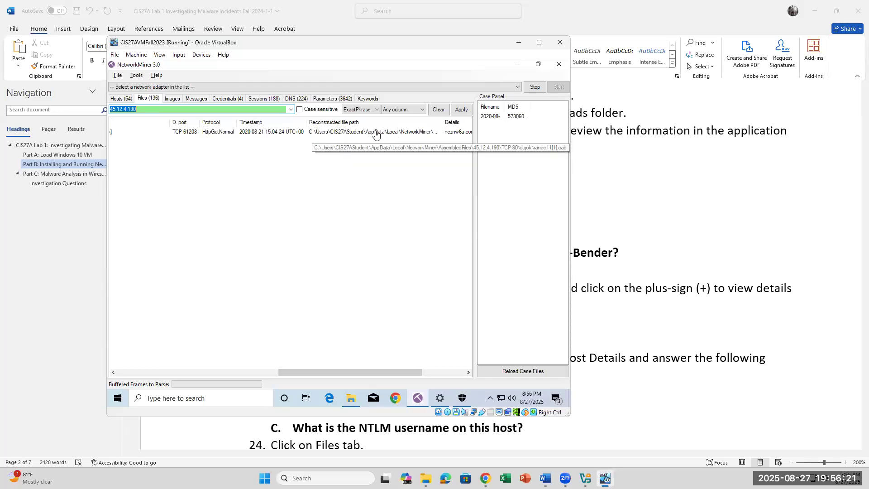
drag(406, 376, 431, 374)
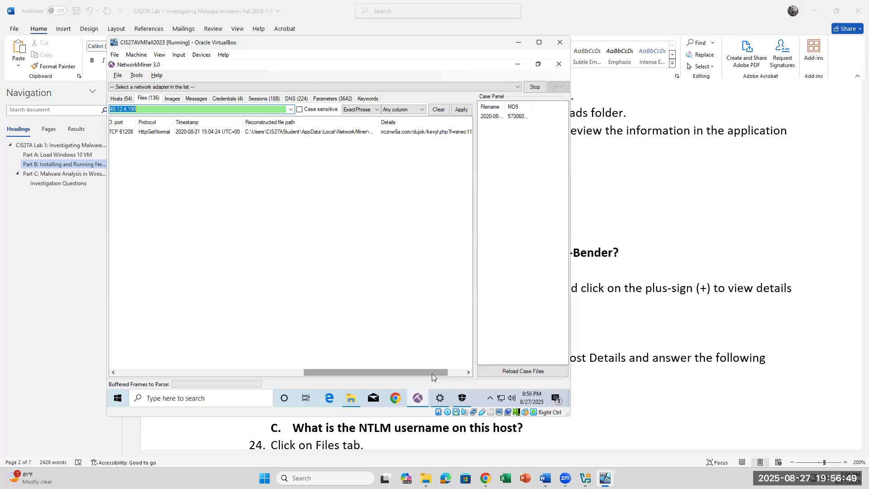
Step: Request File details for ranec11[1].cab from its right-click menu
right_click(268, 136)
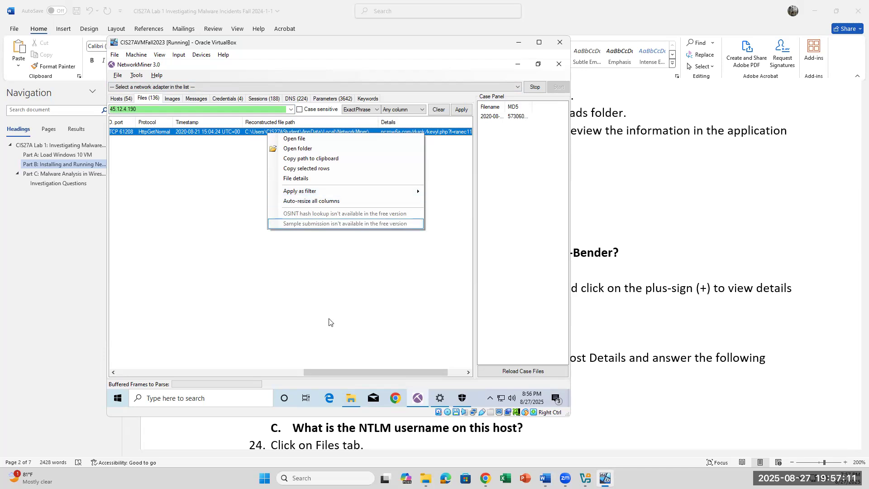
click(349, 256)
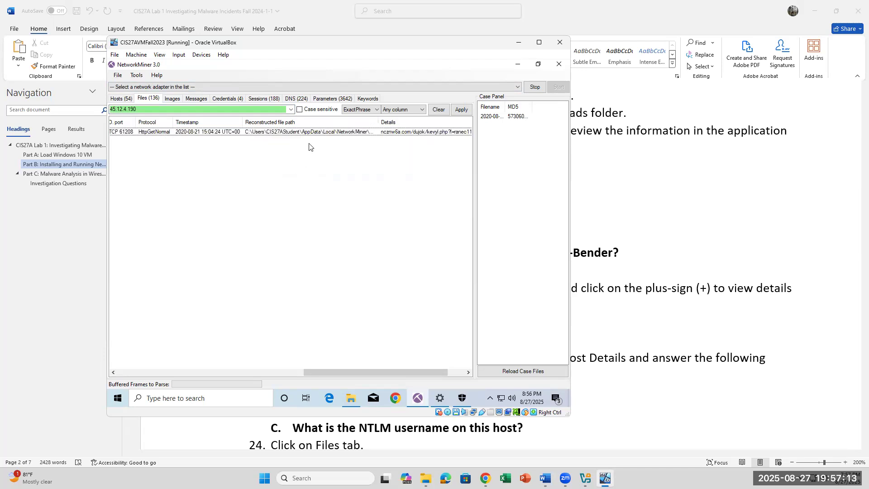
right_click(323, 131)
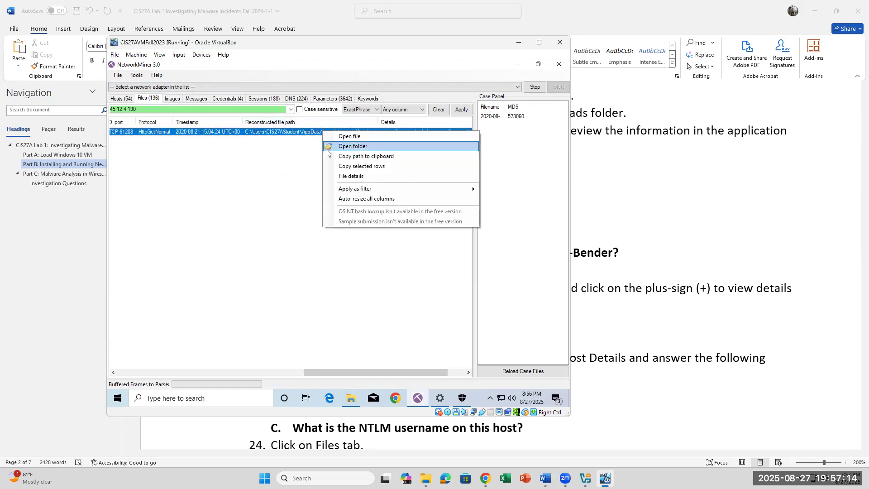
click(344, 176)
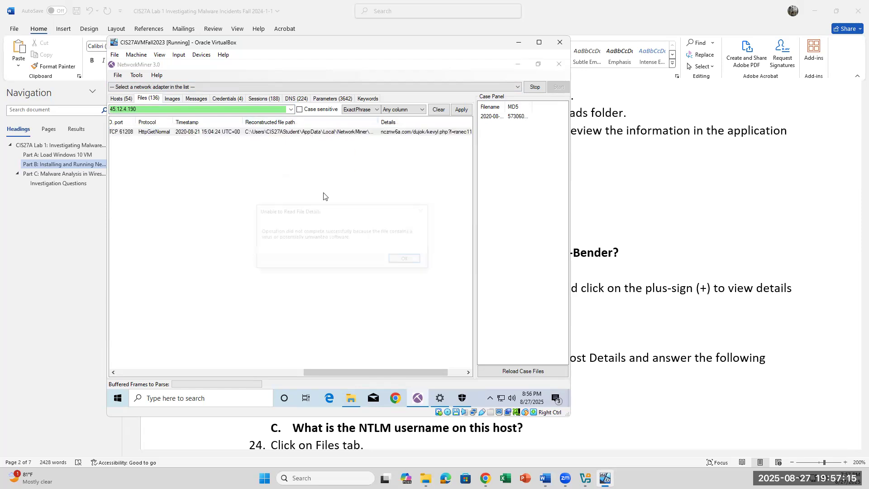
Step: Acknowledge the Unable to Read File Details error with OK
click(407, 260)
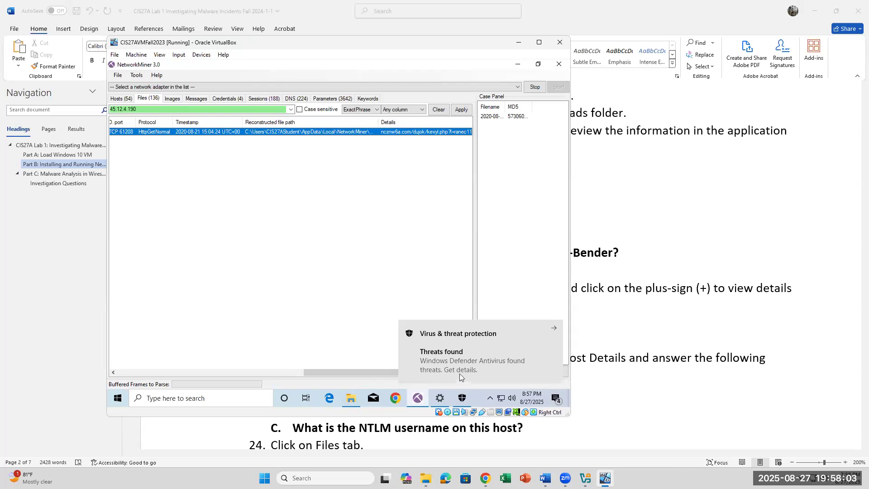
Step: From the Defender notification, open the quarantined Trojan:Win32/IcedID.SS!MTB entry's details and Actions options
click(461, 365)
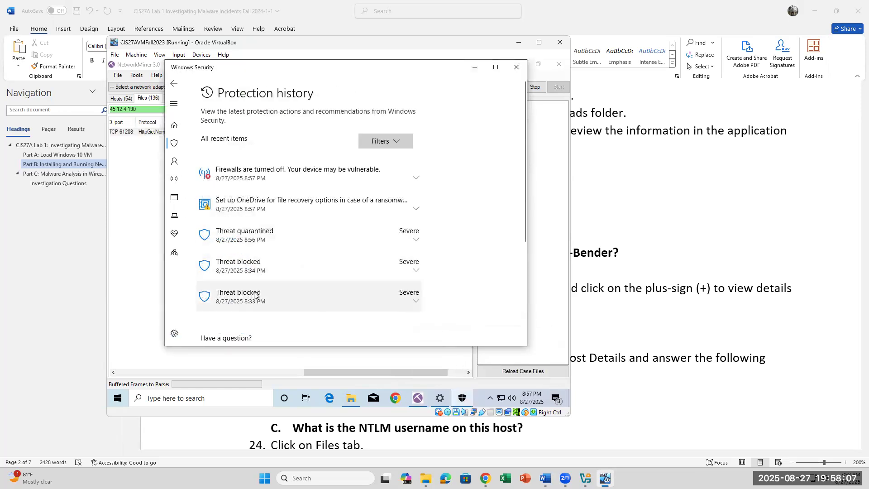
click(416, 242)
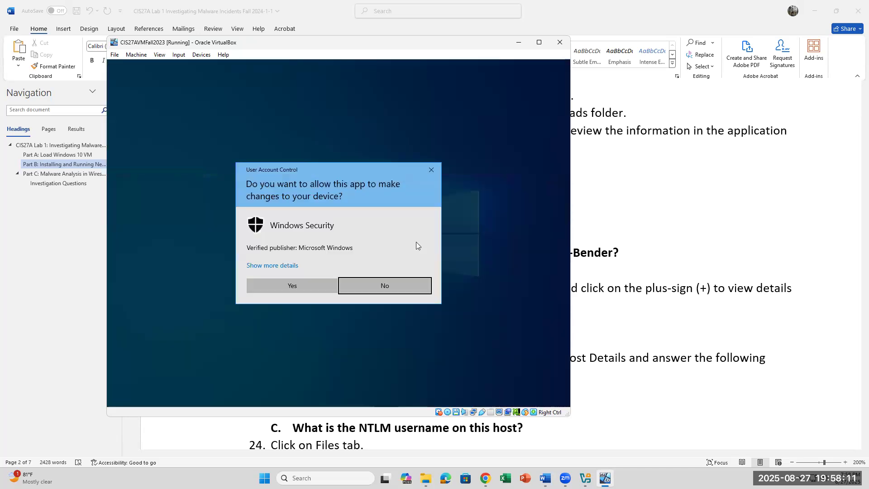
click(285, 289)
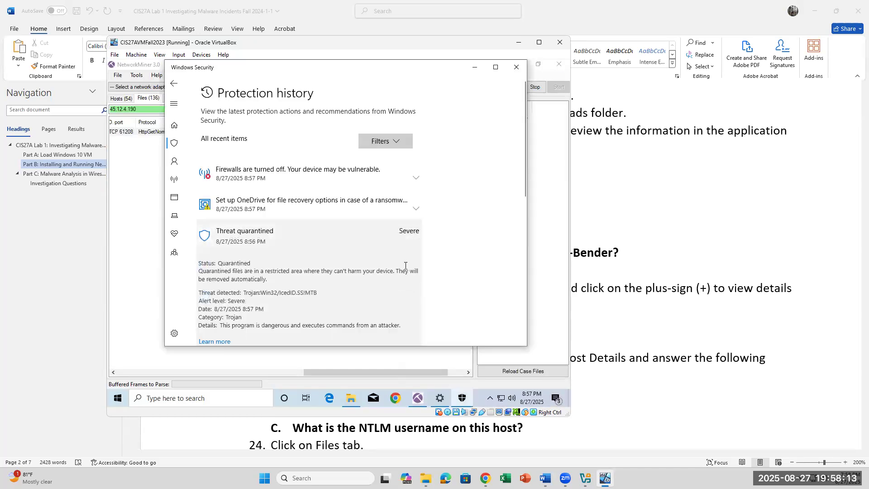
scroll(306, 268, down, 3)
scroll(306, 268, down, 1)
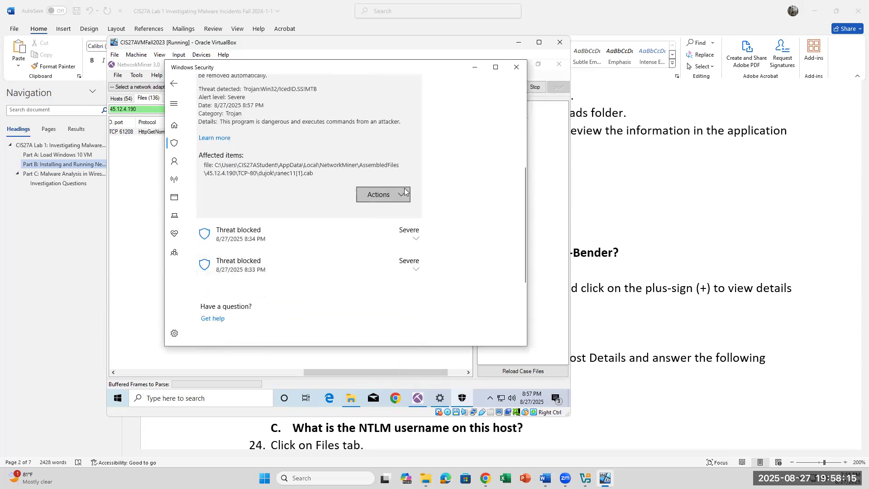
click(405, 194)
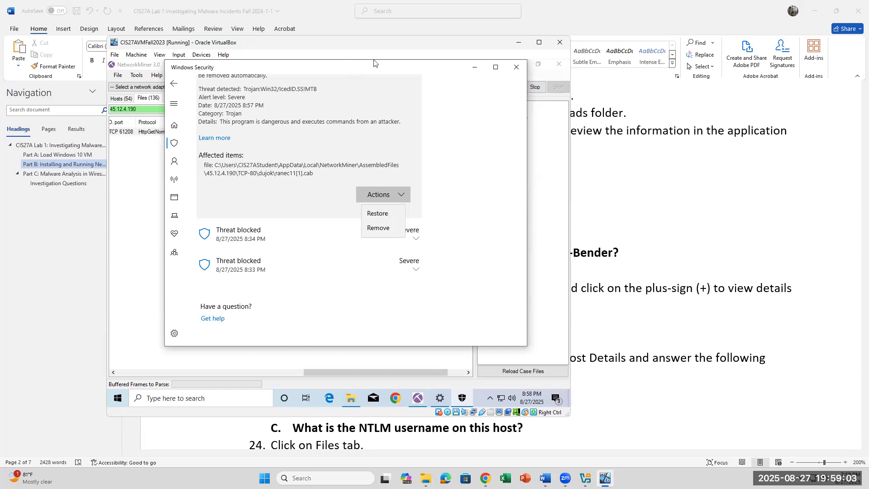
Step: Decline the UAC prompt for restoring, then allow the 8:34 PM blocked threat
click(368, 212)
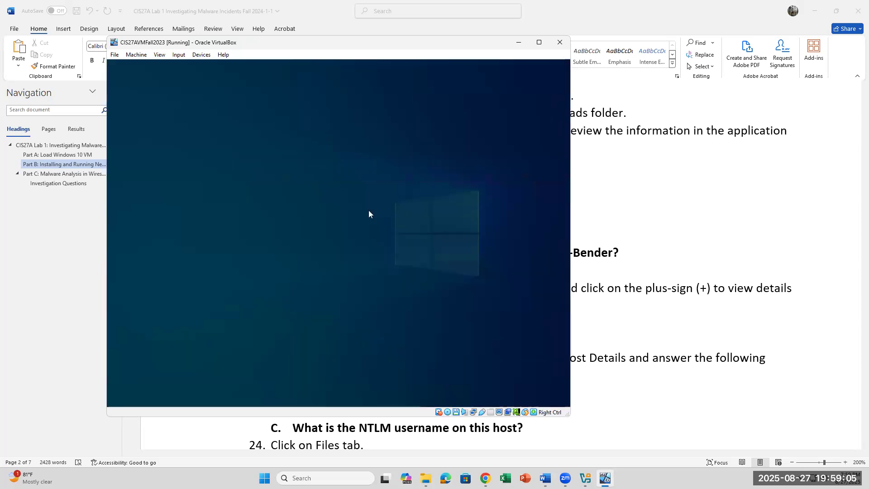
click(281, 285)
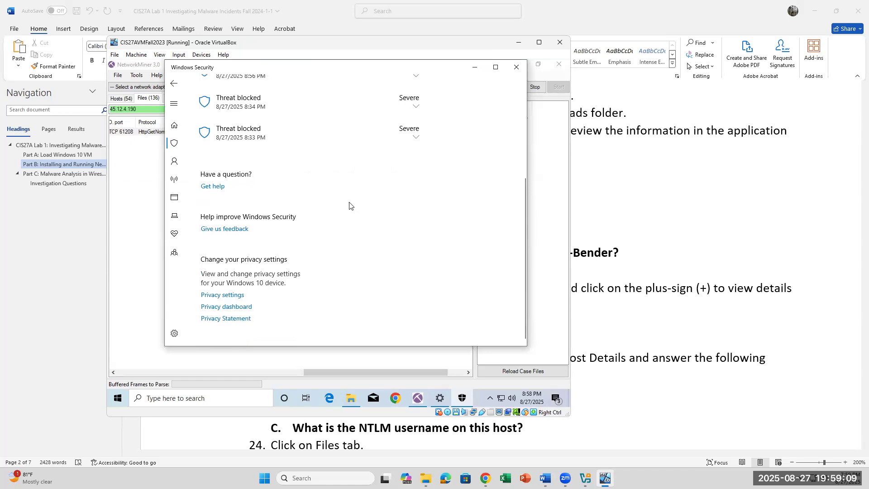
click(416, 106)
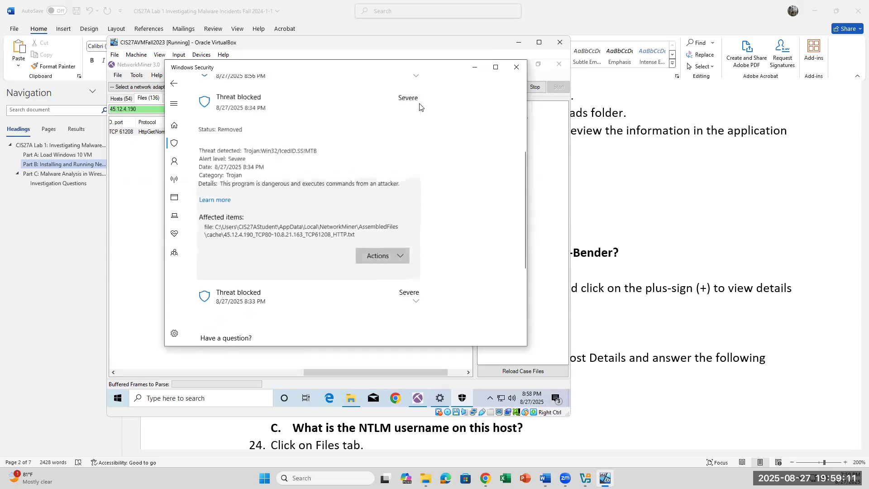
click(404, 256)
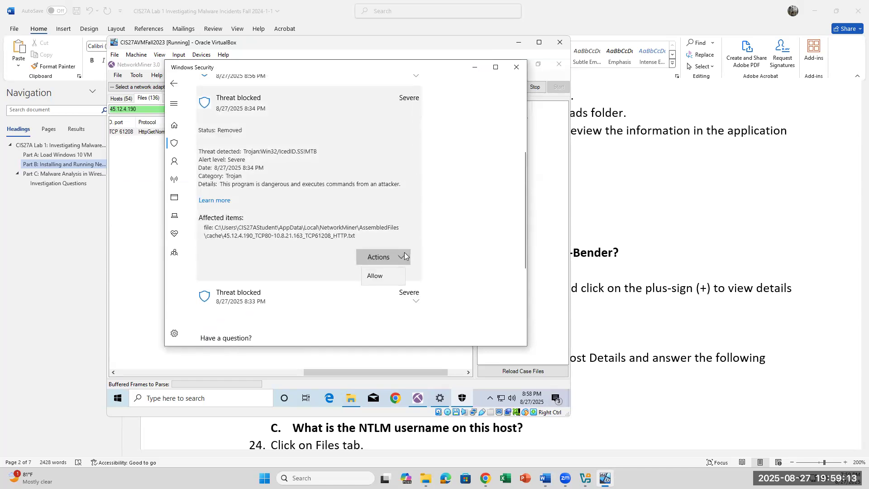
click(399, 274)
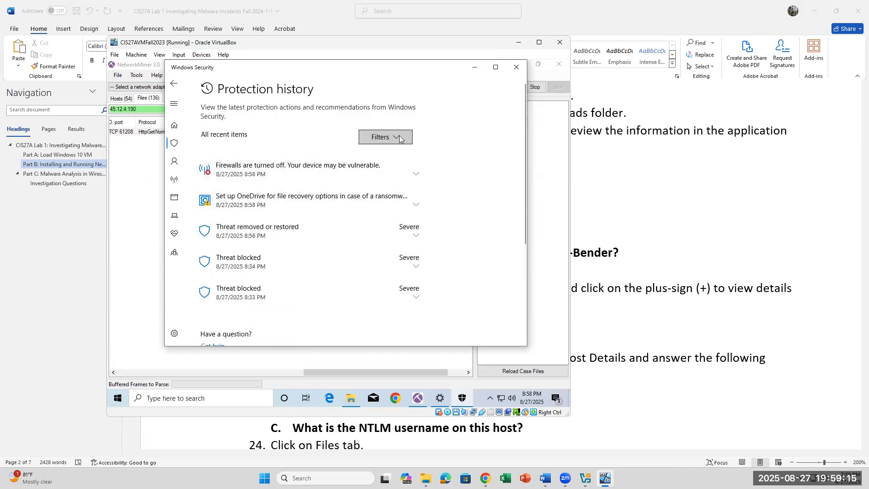
Step: Review the 8:33 and 8:34 PM blocked threat entries, then minimize Windows Security
click(409, 299)
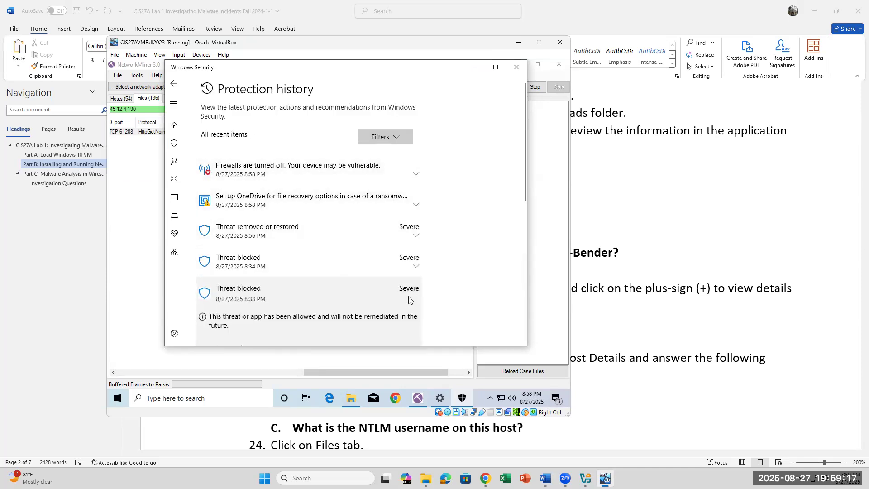
scroll(413, 289, down, 5)
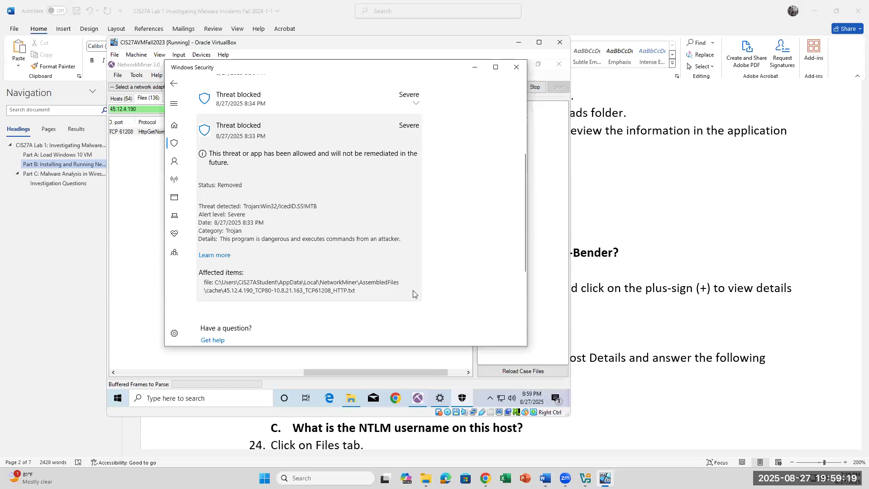
scroll(413, 292, up, 2)
click(411, 188)
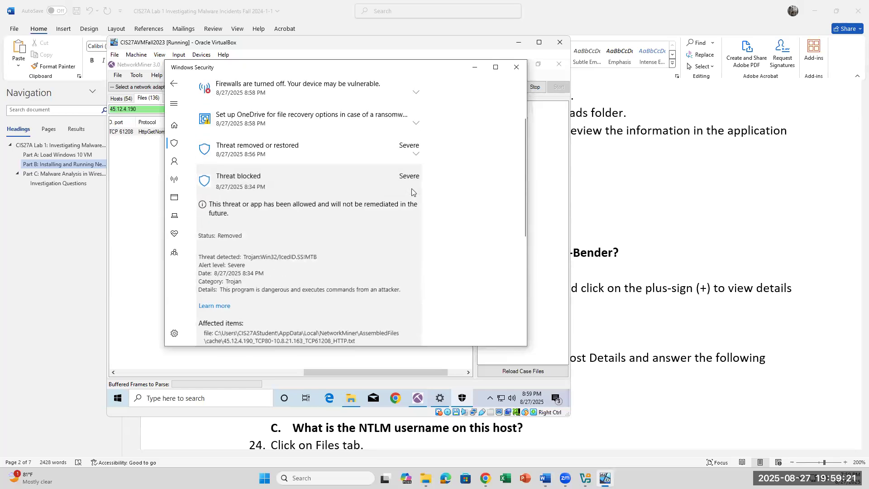
scroll(433, 226, down, 5)
scroll(433, 226, down, 2)
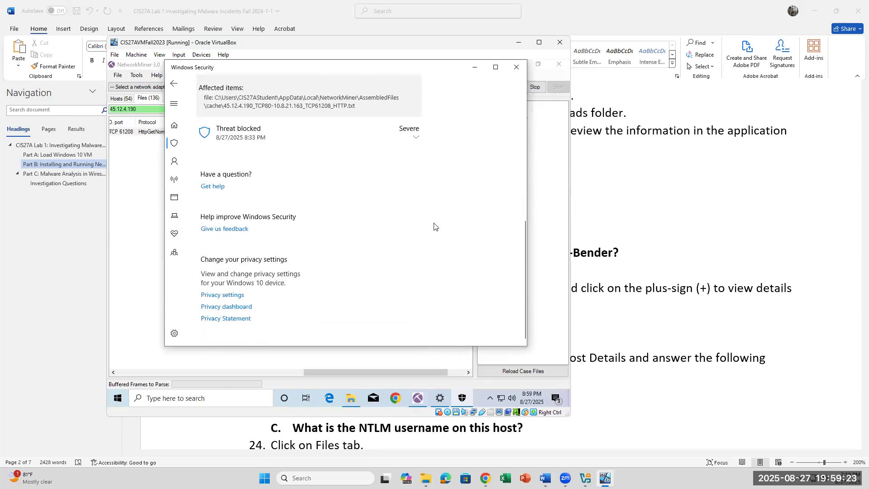
scroll(433, 226, up, 6)
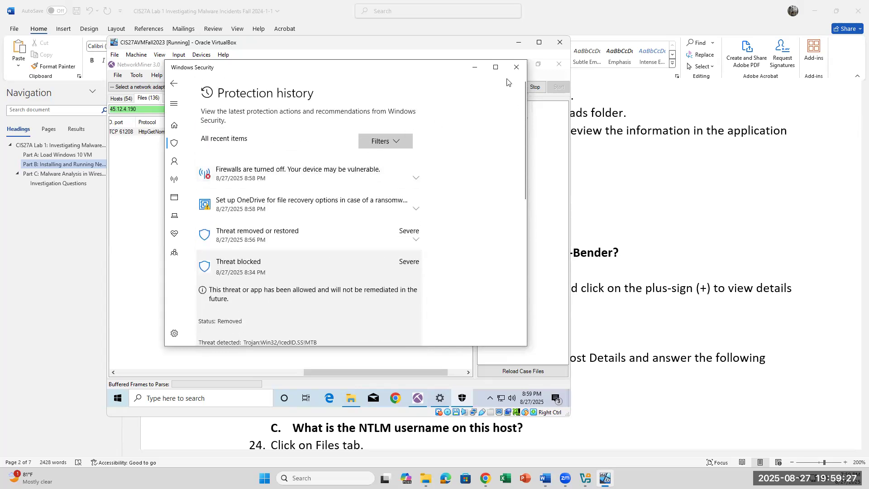
click(481, 70)
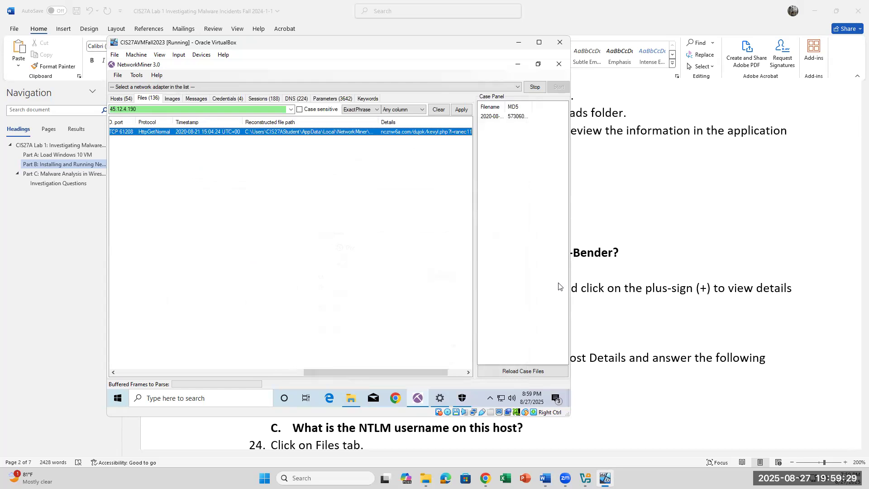
Step: Show NetworkMiner's Sessions list and apply the keyword filter 10.8.21.163 to its 188 sessions
click(248, 100)
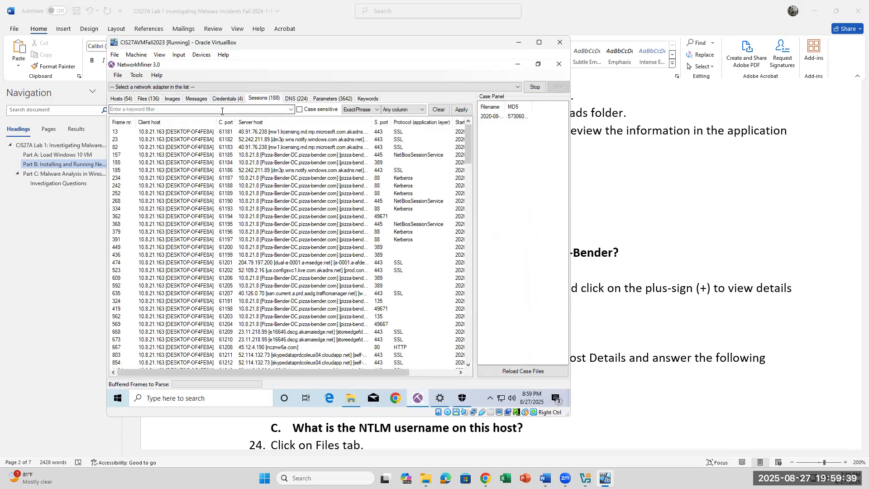
text(10.8.)
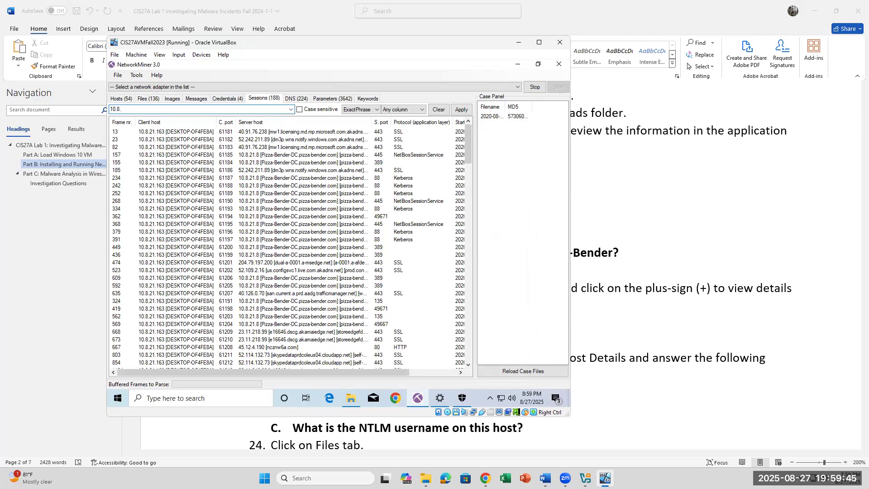
text(21.163)
key(Return)
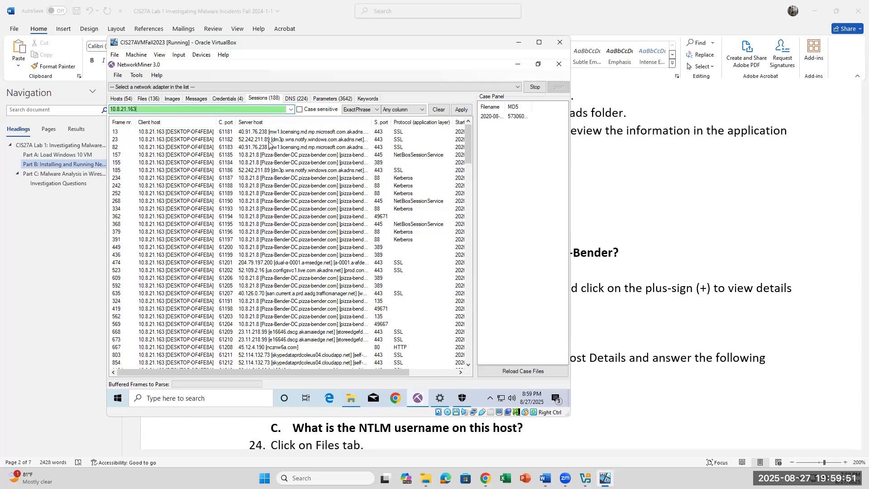
click(462, 110)
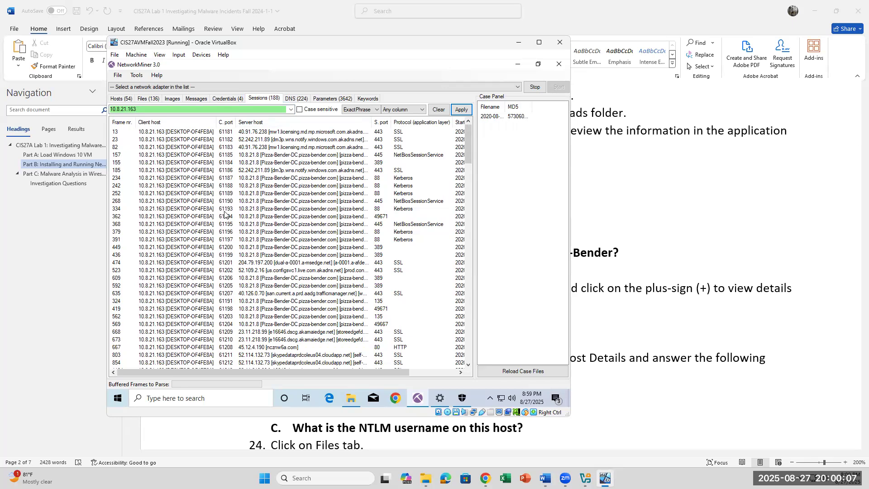
scroll(224, 212, down, 2)
scroll(225, 213, down, 2)
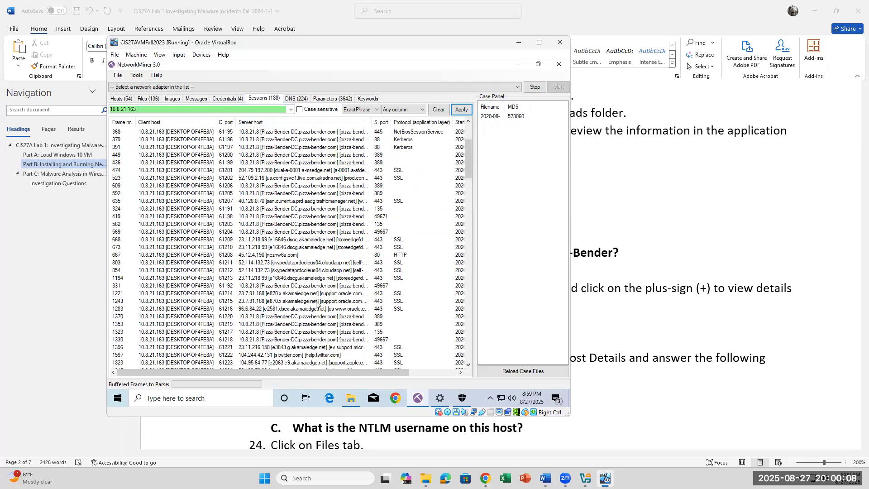
click(273, 256)
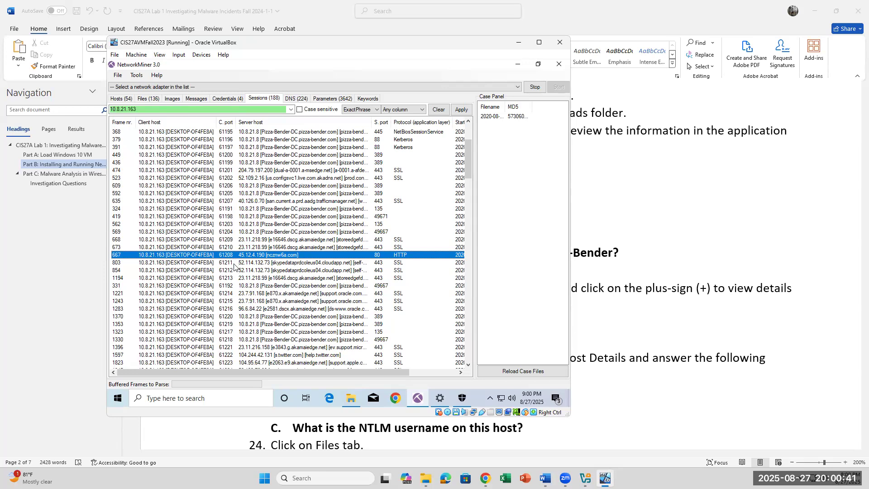
click(236, 264)
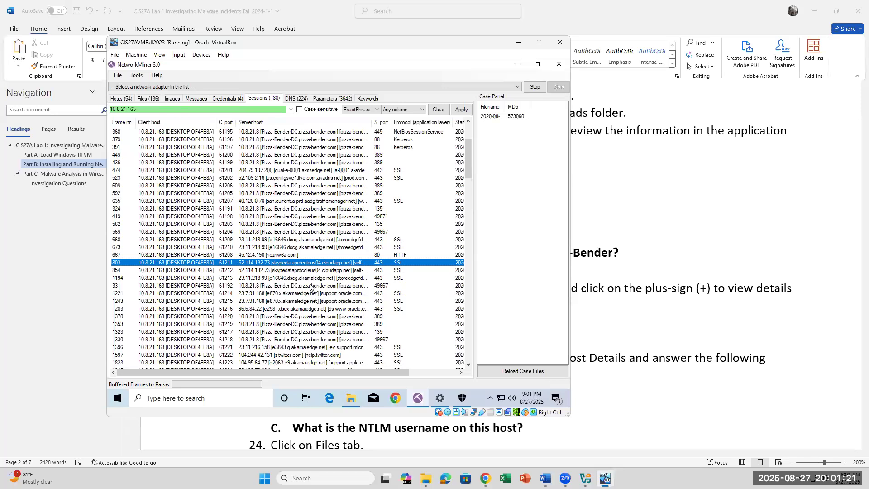
Step: Inspect the sessions in frames 1221, 1945, 1243 and 3395, then bring up and dismiss the Windows security screen
click(279, 293)
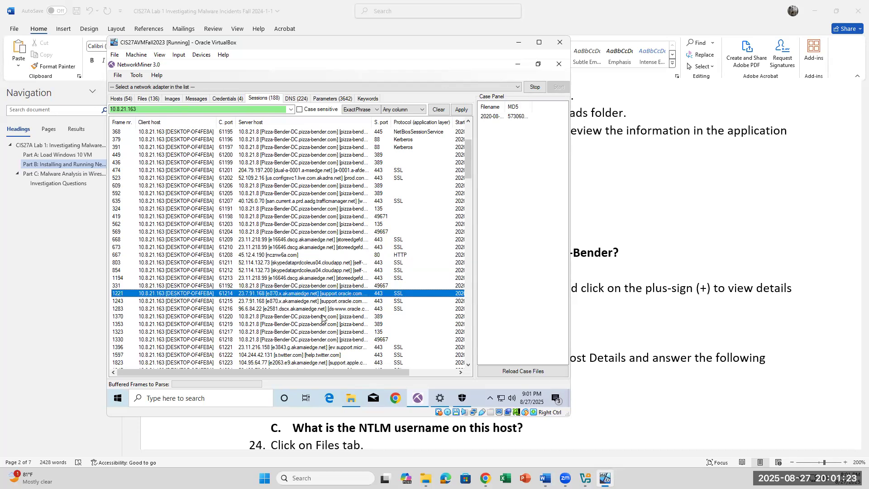
scroll(239, 303, down, 2)
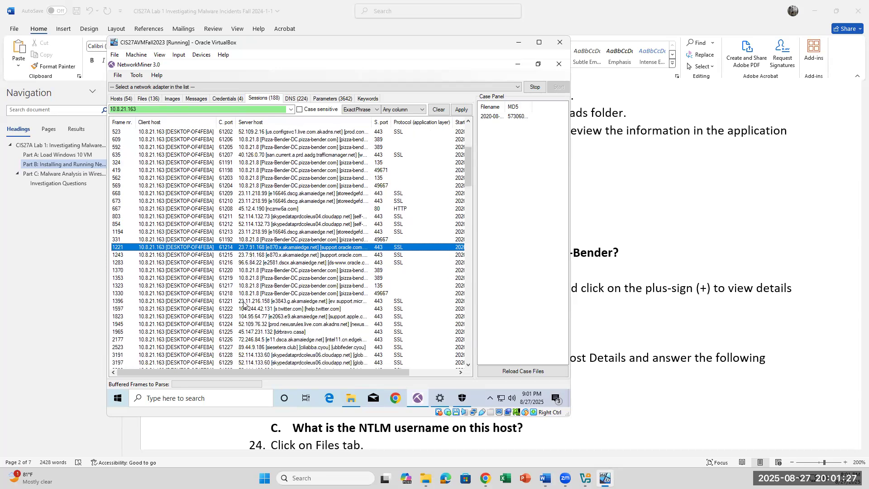
click(248, 324)
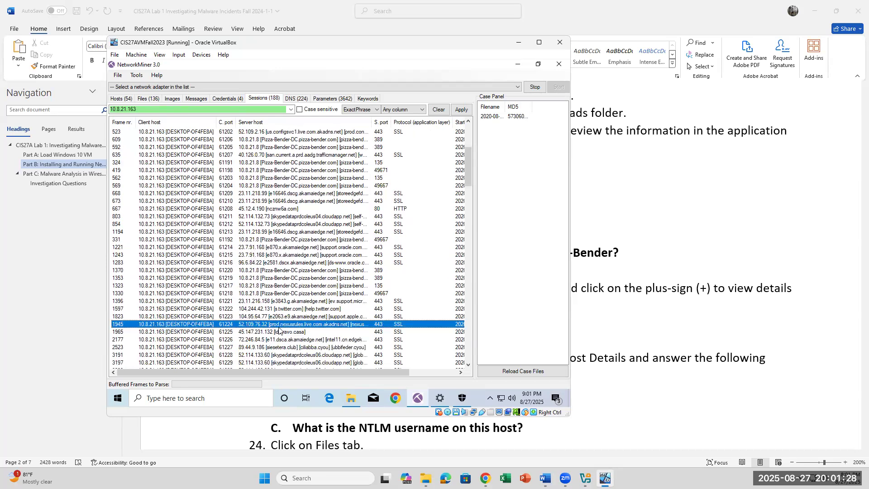
click(261, 255)
scroll(292, 322, down, 4)
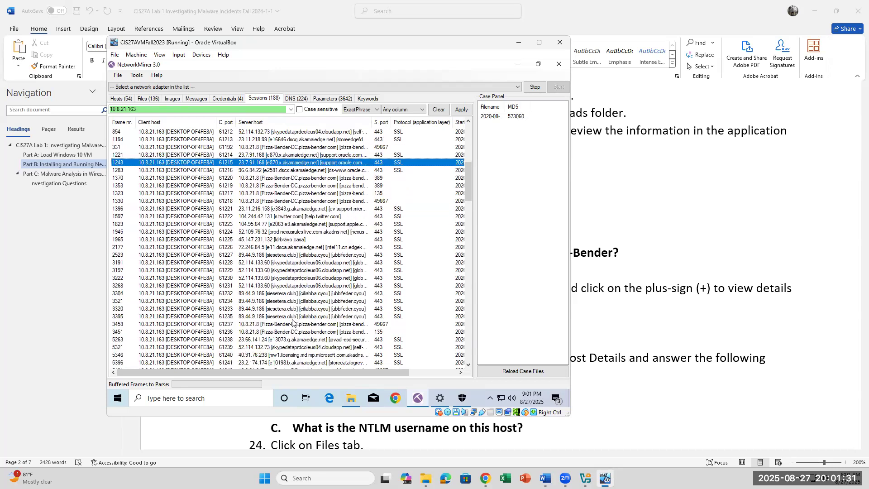
click(268, 318)
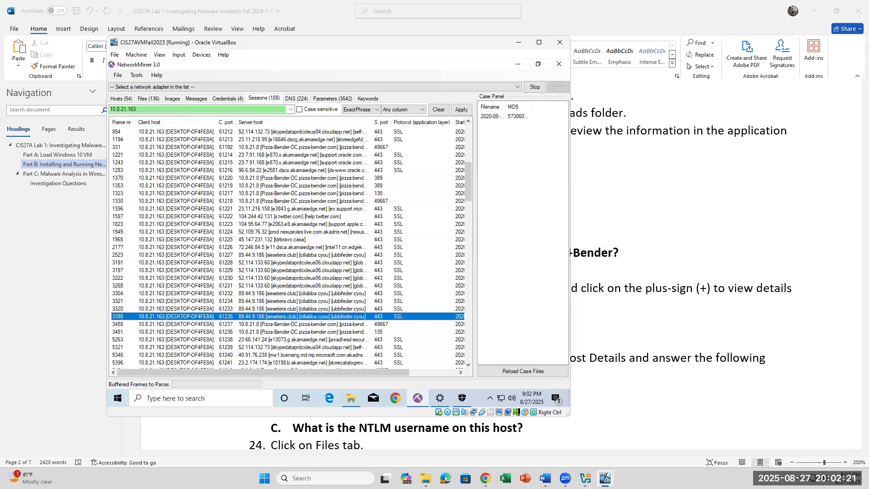
key(ctrl+alt+Delete)
key(Escape)
Step: Scroll to the incident-report template and highlight the Investigator, Reporting Date and Incident Date lines
scroll(567, 279, down, 7)
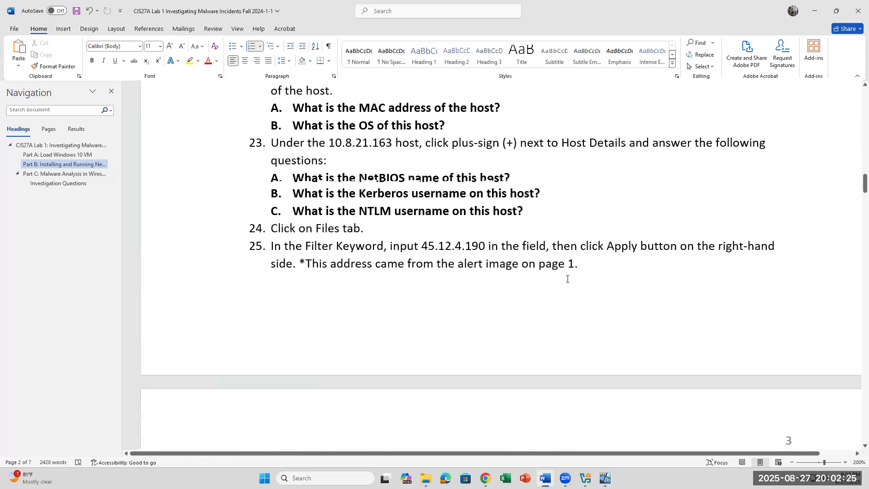
scroll(567, 279, down, 14)
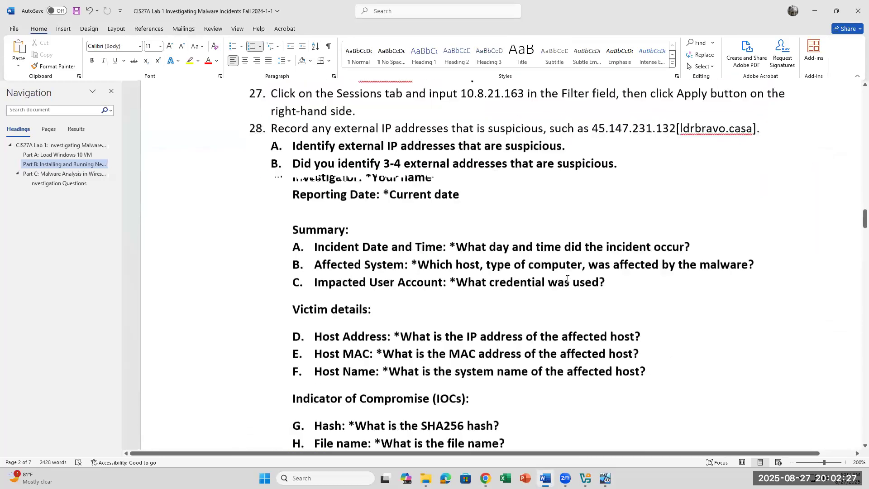
drag(286, 137, 290, 156)
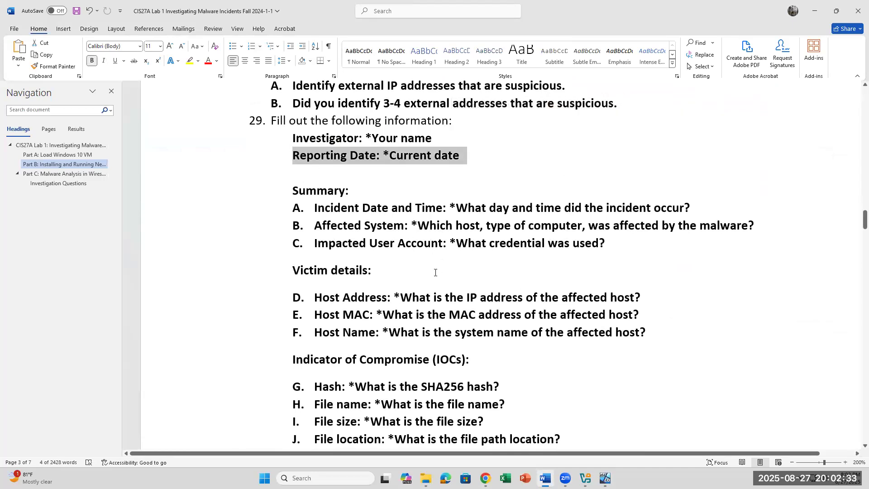
drag(314, 208, 390, 209)
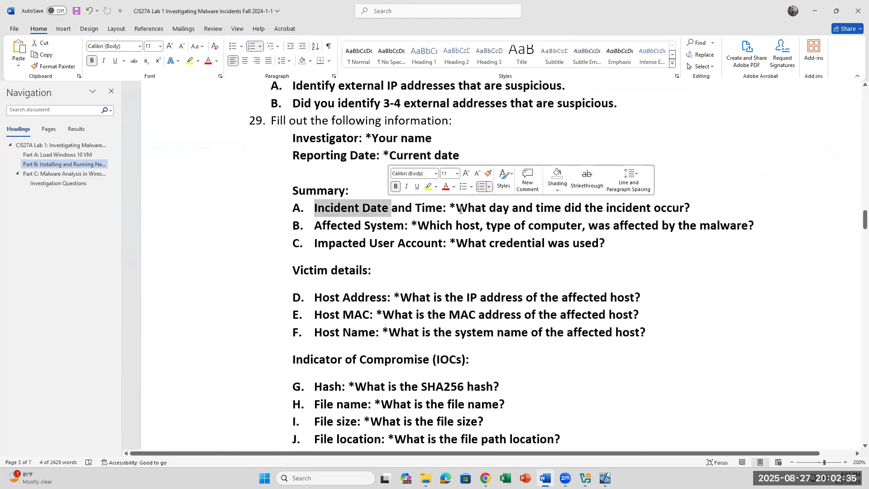
click(544, 201)
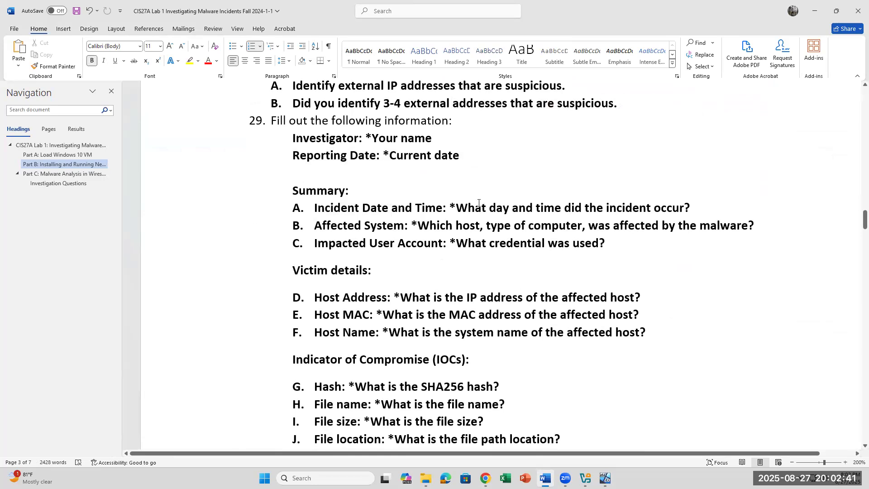
click(465, 209)
Step: Point out the Impacted User Account line, then highlight the Host MAC and Hash lines
scroll(467, 269, down, 1)
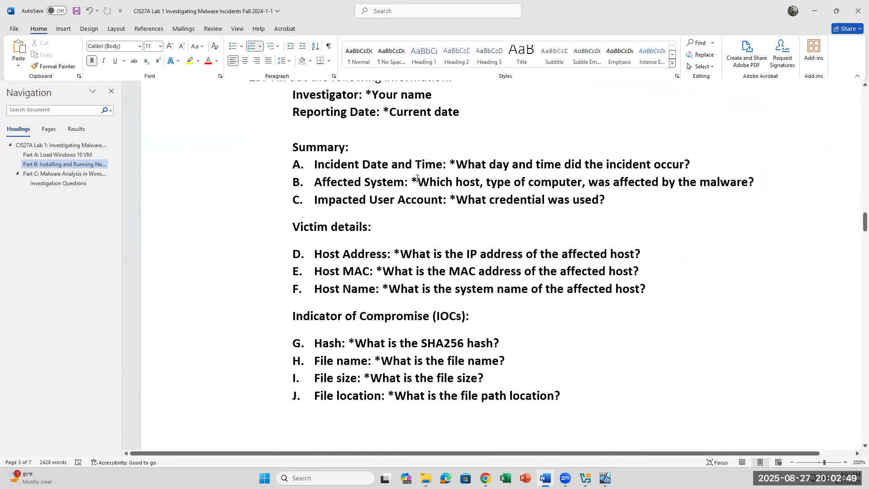
click(370, 200)
scroll(315, 260, down, 2)
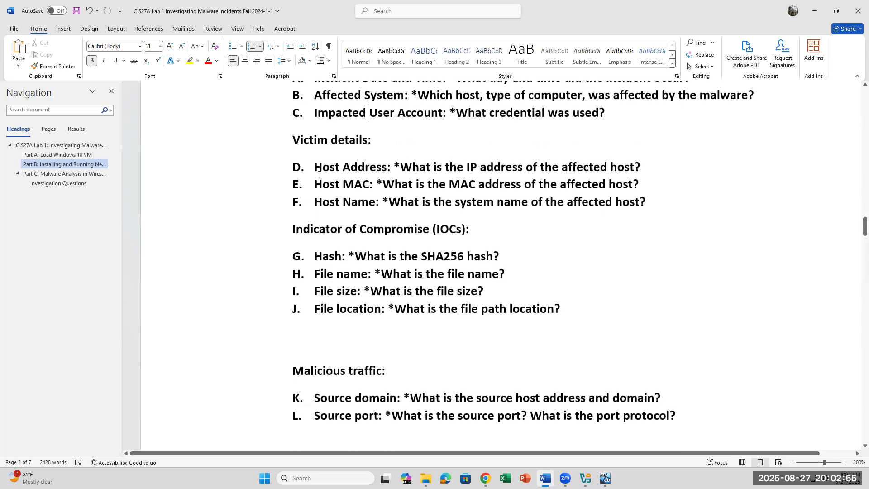
drag(331, 204, 315, 186)
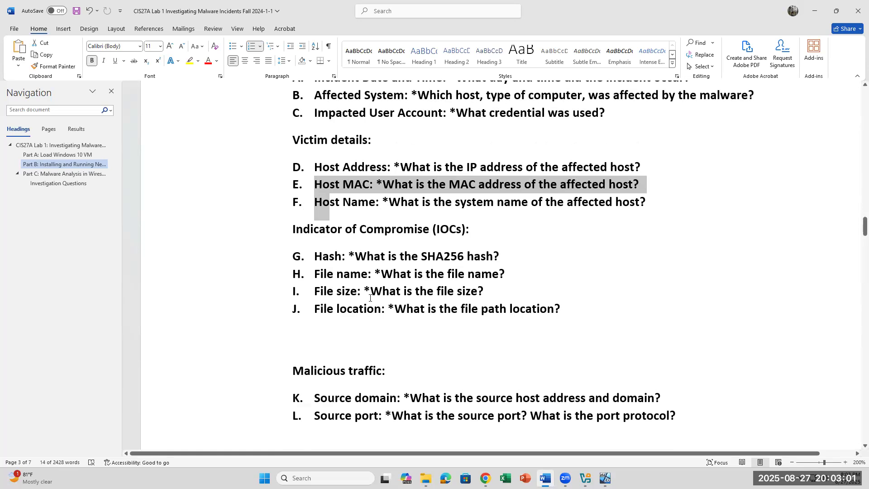
drag(315, 256, 520, 254)
click(551, 290)
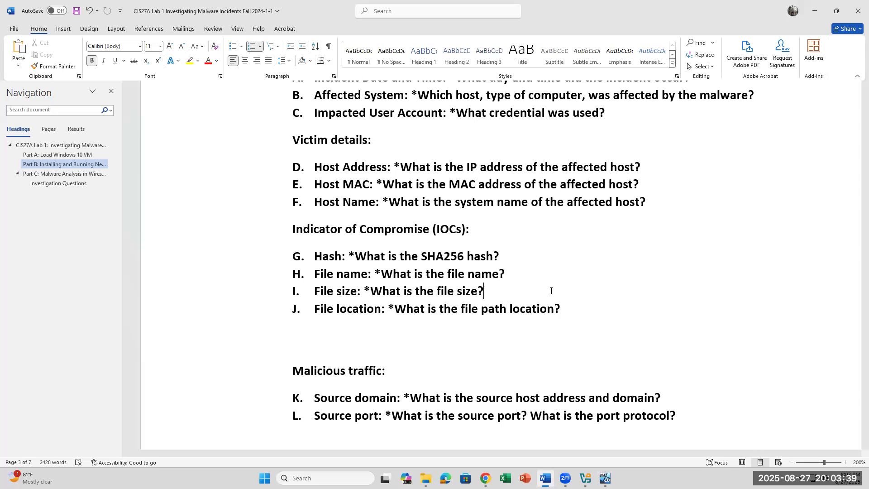
click(536, 274)
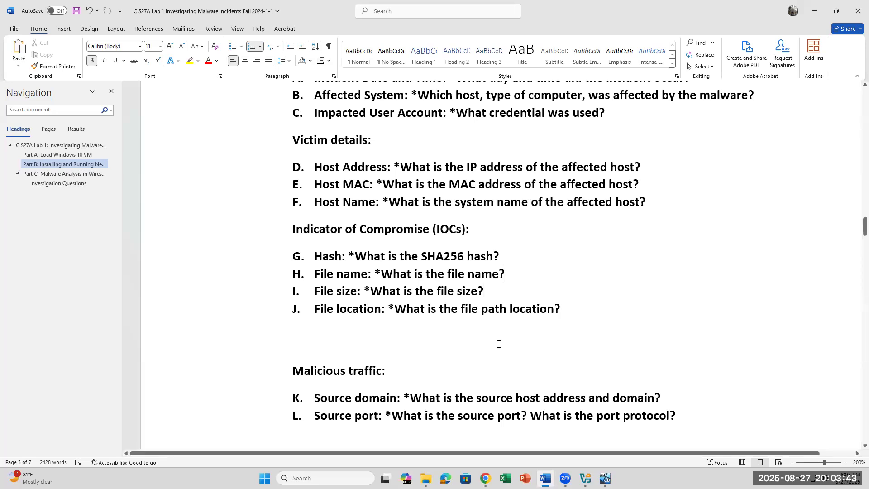
scroll(495, 351, down, 5)
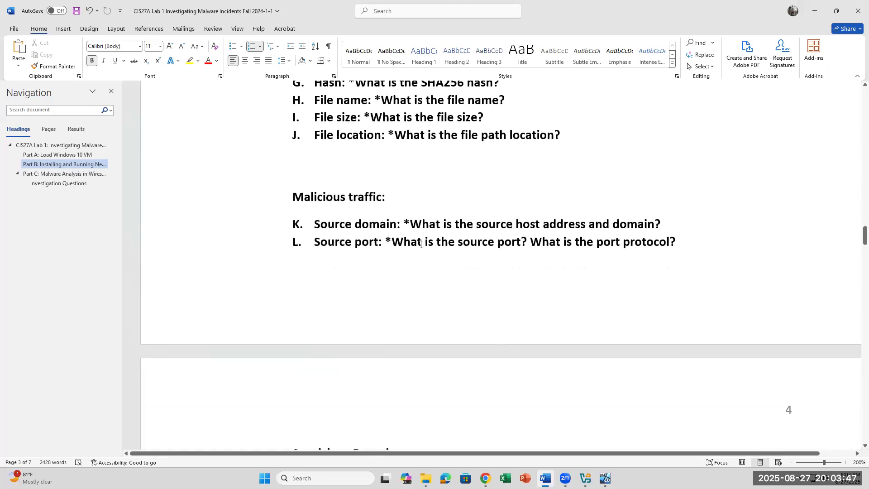
Step: Scroll to page 4 and highlight recommendations question N, then return to the NetworkMiner VM
scroll(518, 307, down, 3)
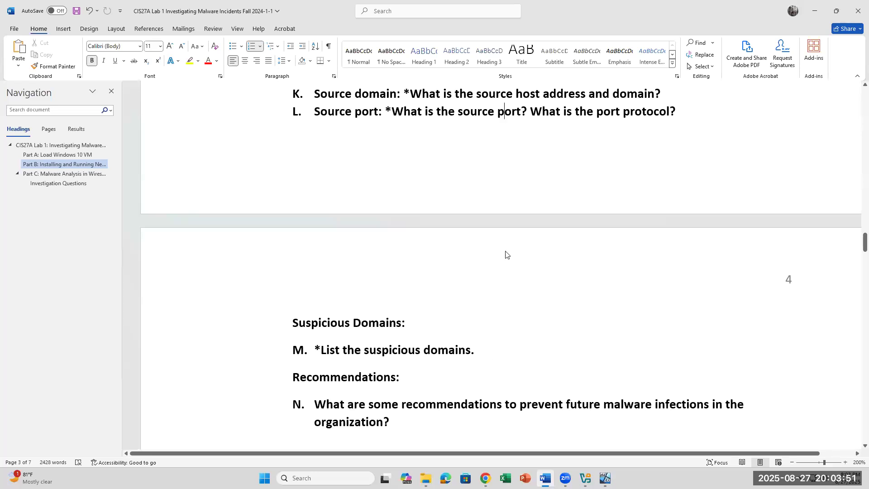
scroll(500, 294, down, 3)
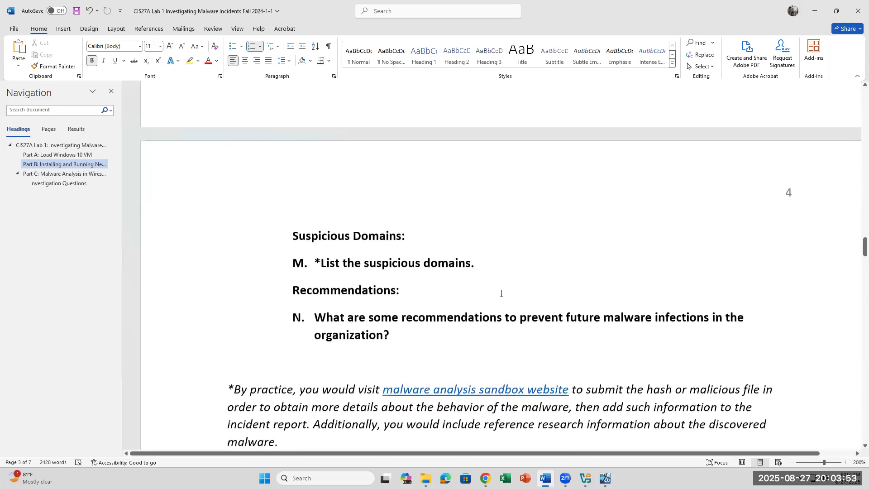
triple_click(413, 338)
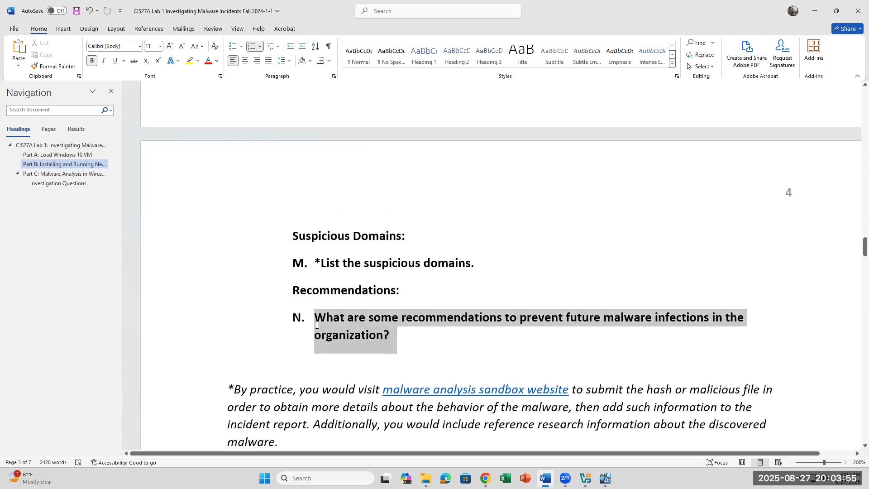
click(459, 344)
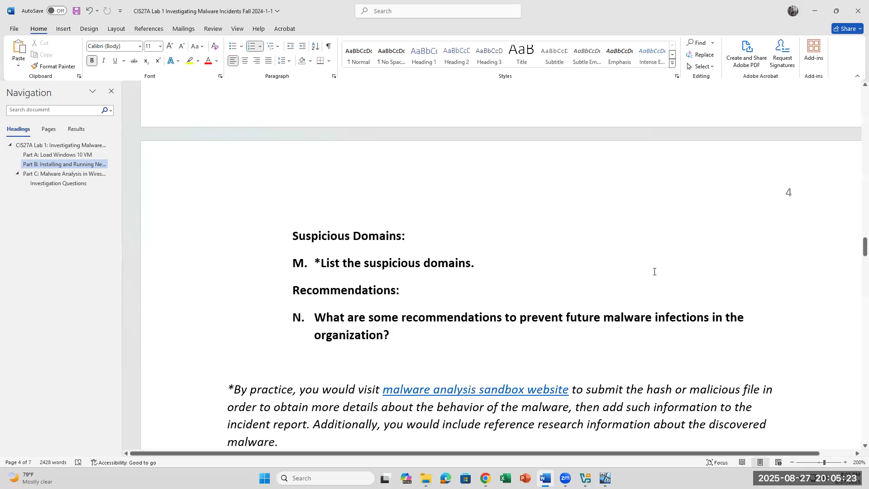
click(605, 478)
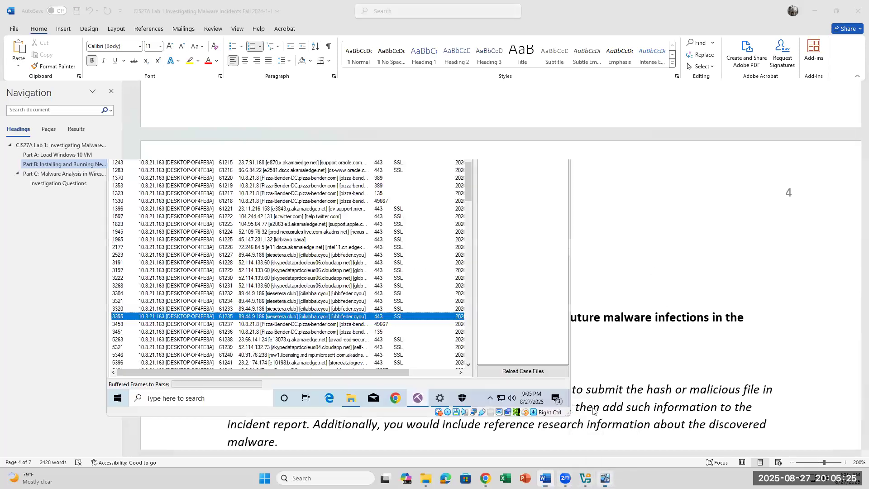
click(119, 398)
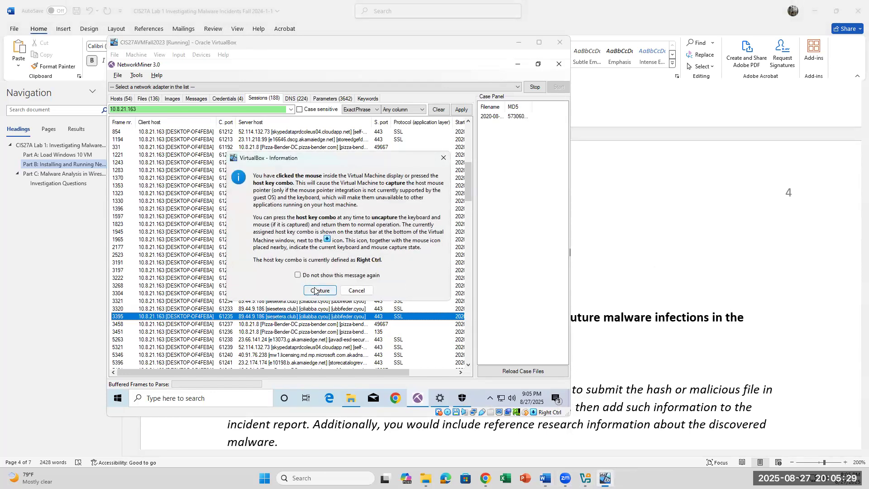
Step: Scroll the handout to Part C: Malware Analysis in Wireshark, steps 30–34, after checking the meeting window
click(715, 304)
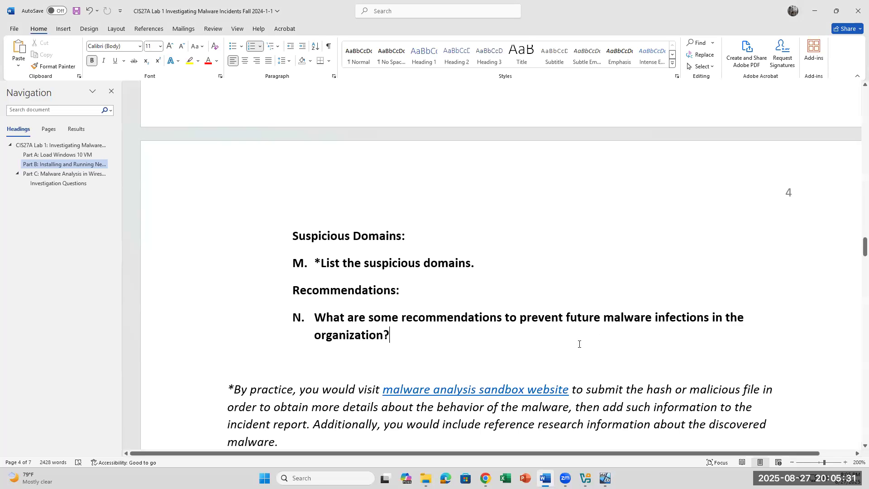
scroll(477, 248, down, 5)
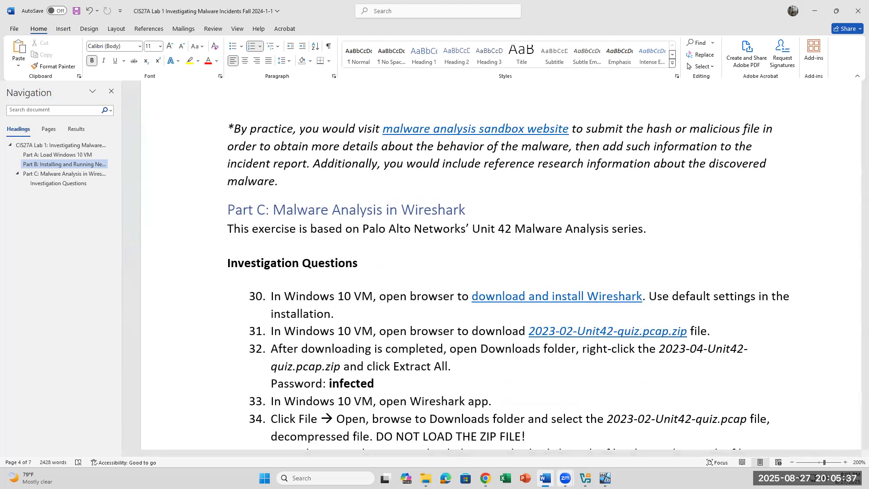
click(565, 478)
click(606, 448)
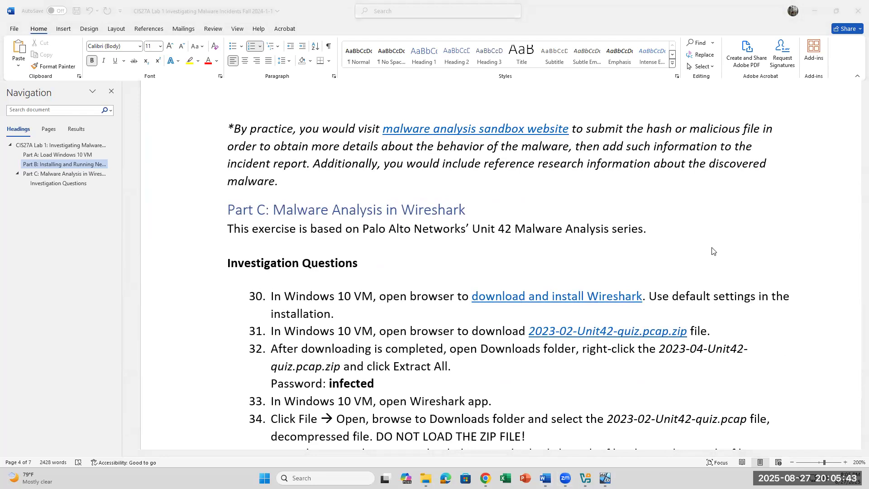
click(690, 199)
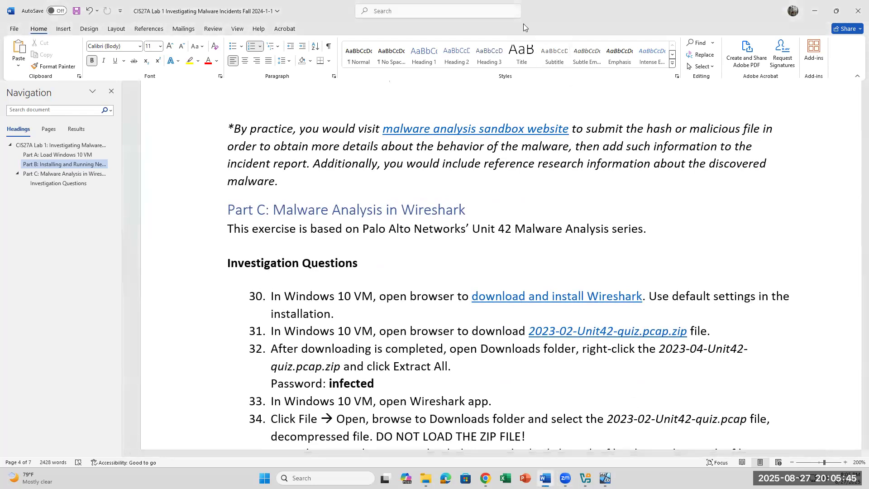